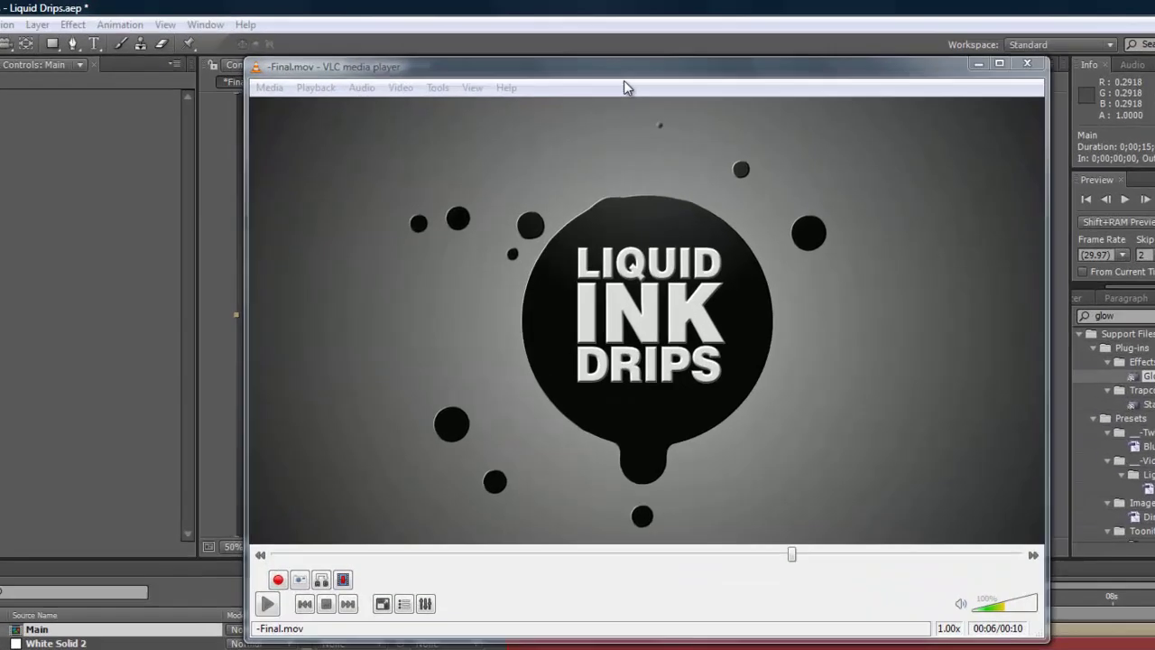
Replay the finished Liquid Ink Drips preview in VLC from the start, then pause it.
{"action": "left_click", "coordinate": [609, 82]}
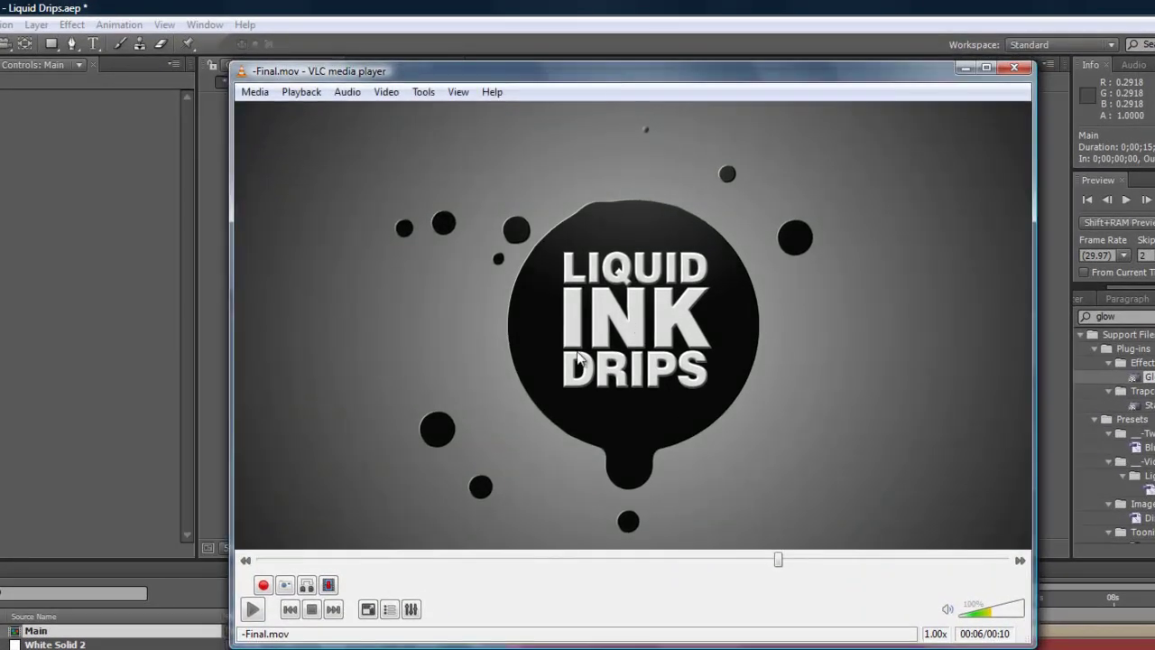
{"action": "left_click", "coordinate": [265, 560]}
{"action": "left_click", "coordinate": [253, 609]}
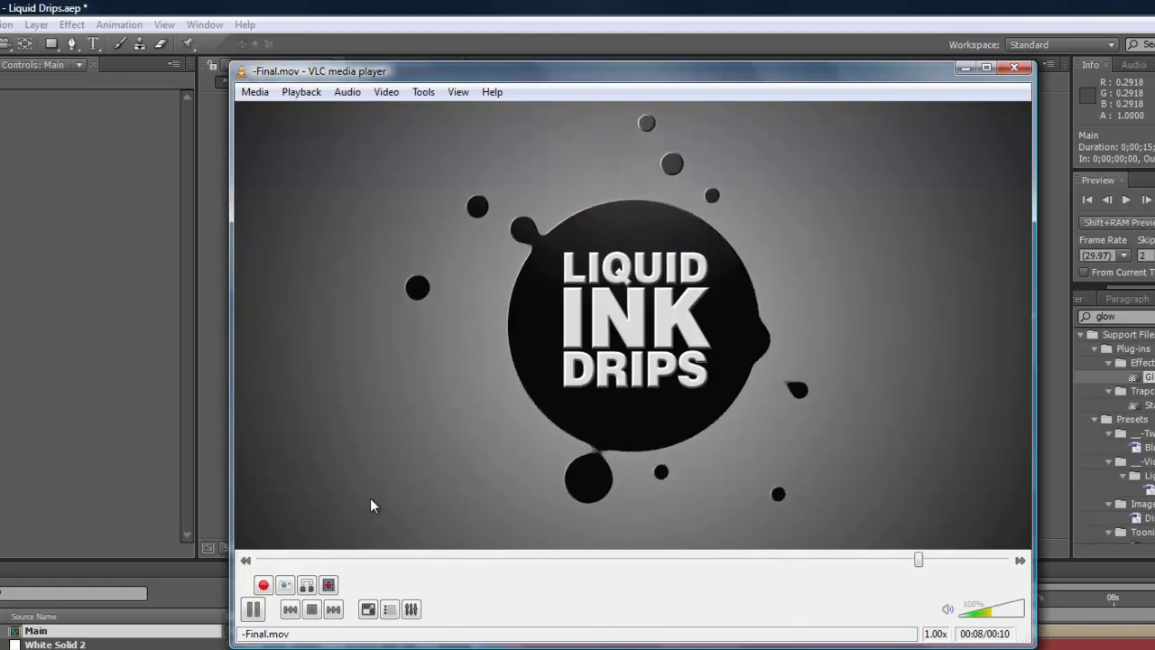
{"action": "left_click", "coordinate": [253, 609]}
Close VLC and create Comp 1 with the HDTV 1080 29.97 preset, 15 seconds long.
{"action": "left_click", "coordinate": [1015, 68]}
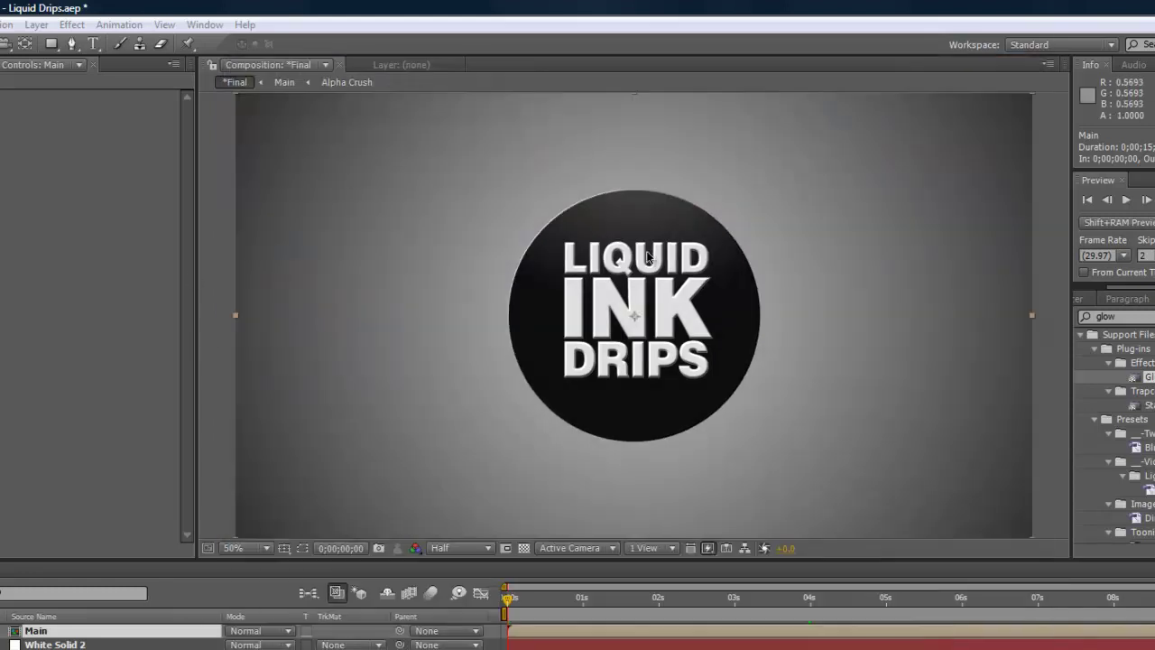
{"action": "key", "text": "alt+c"}
{"action": "key", "text": "Return"}
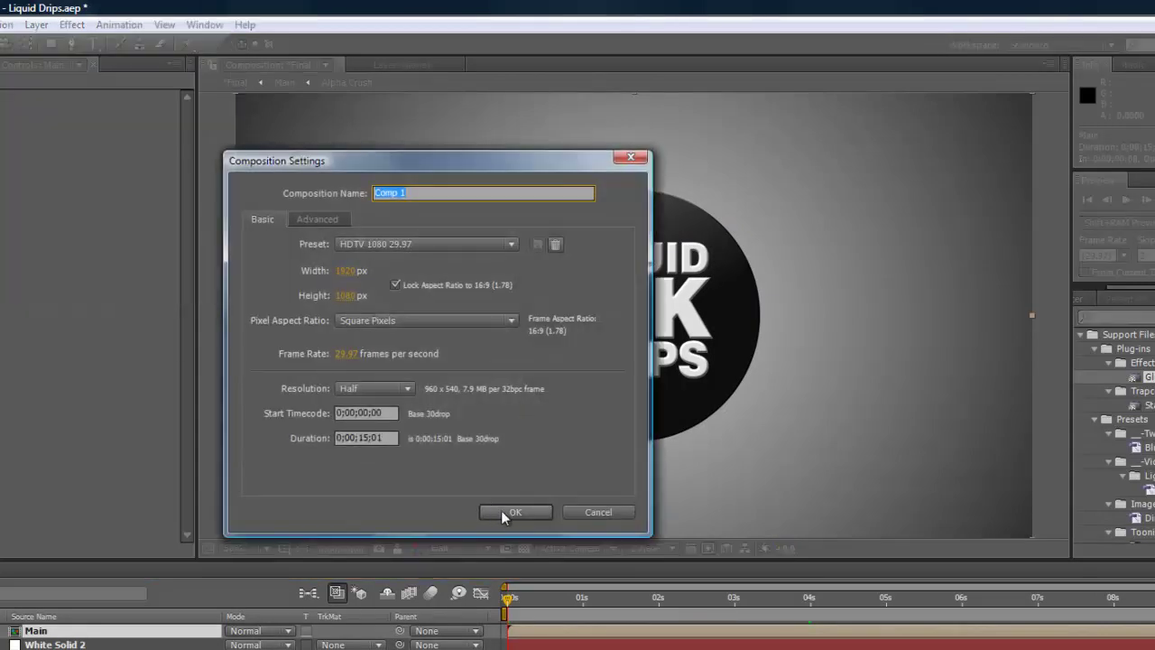
{"action": "left_click", "coordinate": [502, 515]}
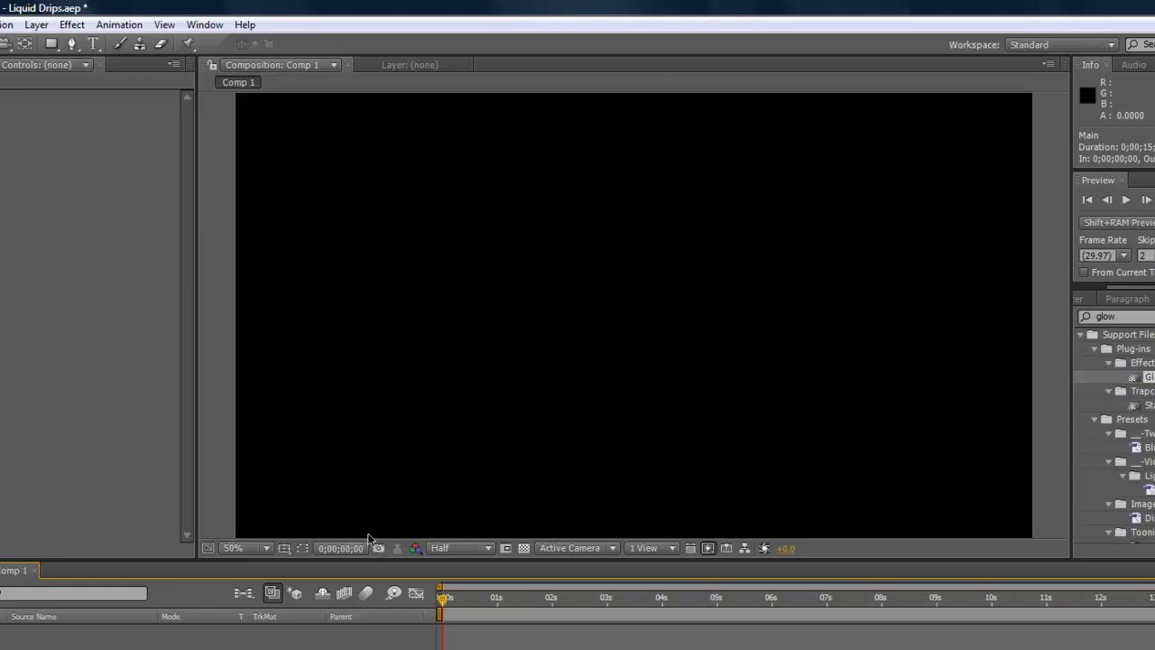
Add a white solid and draw an elliptical mask on it to make a circle.
{"action": "key", "text": "ctrl+y"}
{"action": "left_click", "coordinate": [1110, 563]}
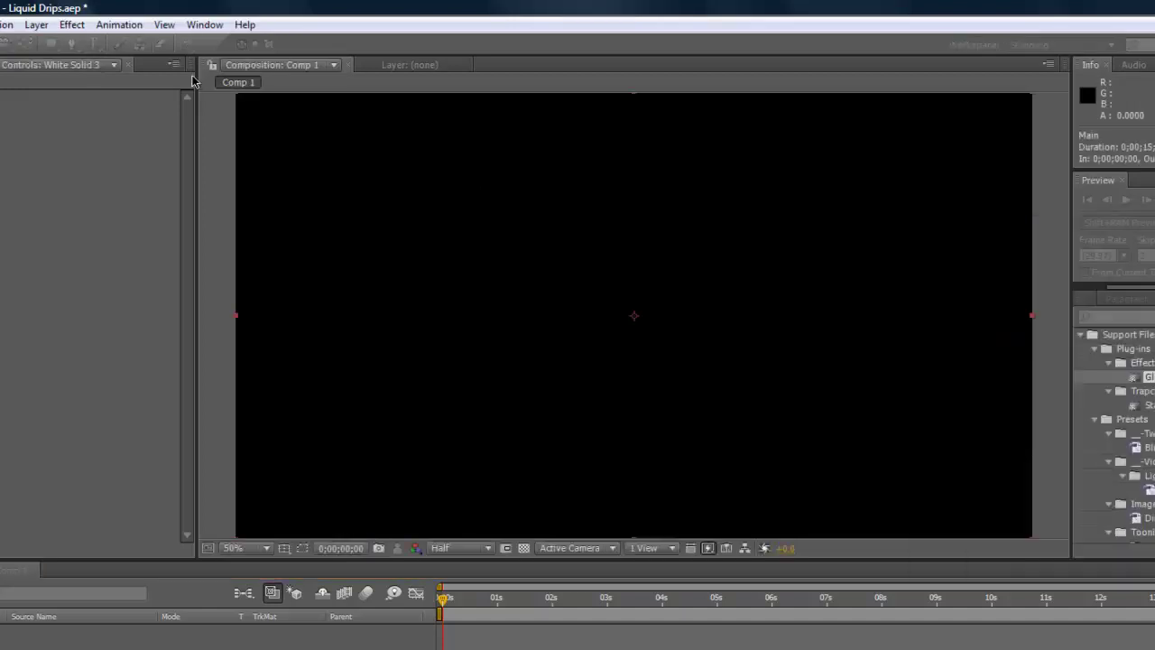
{"action": "left_click_drag", "start_coordinate": [52, 44], "coordinate": [88, 82]}
{"action": "left_click_drag", "start_coordinate": [499, 233], "coordinate": [764, 392]}
Show Title/Action Safe guides, centre the circle on them, and collapse the layer.
{"action": "left_click", "coordinate": [302, 548]}
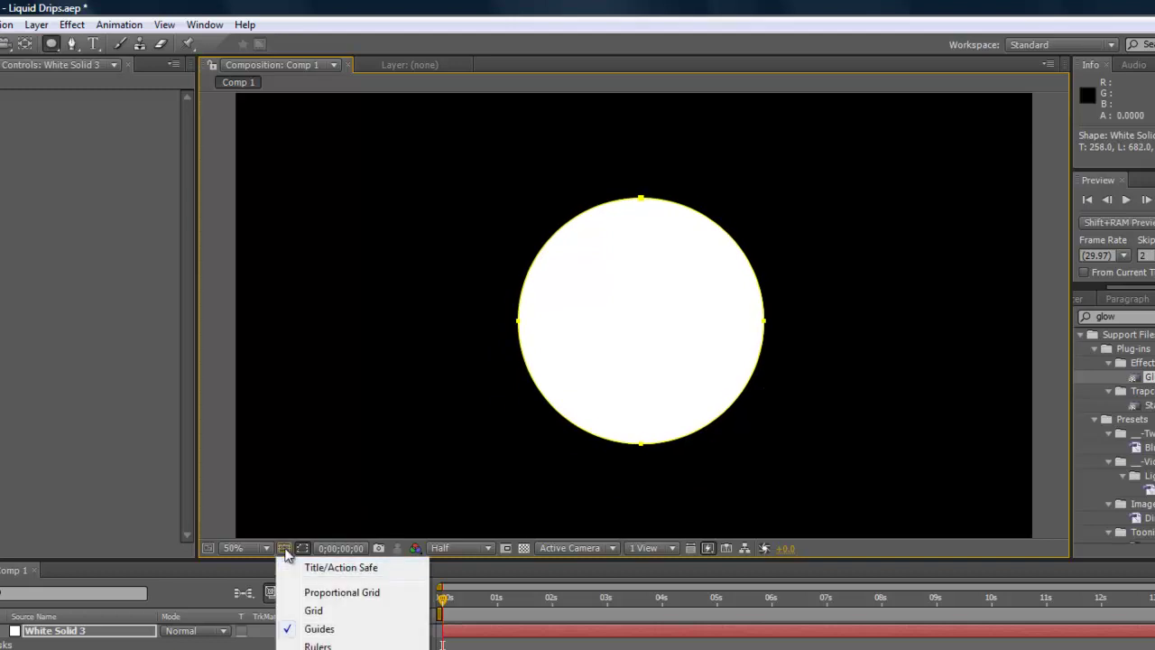
{"action": "left_click", "coordinate": [329, 528]}
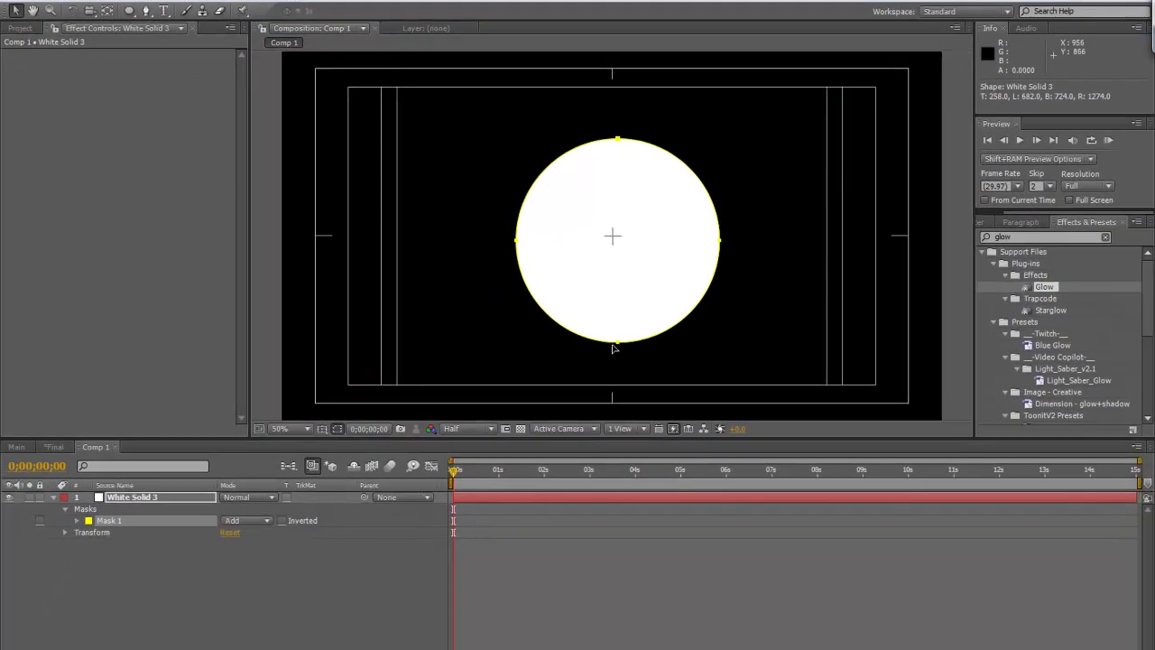
{"action": "key", "text": "period"}
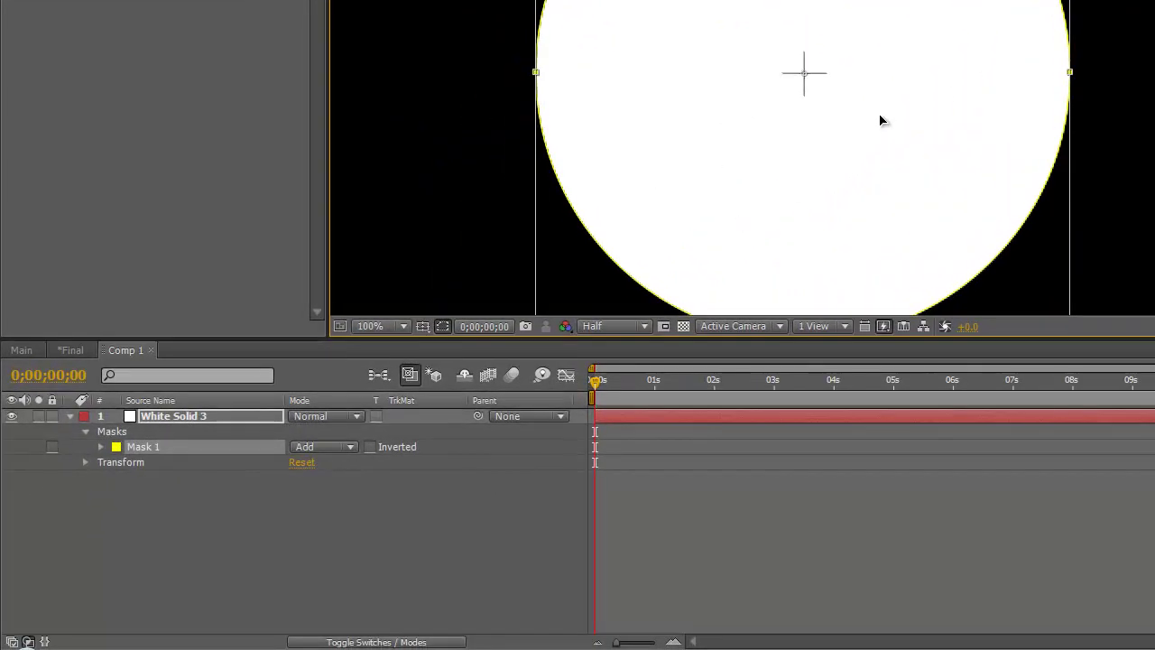
{"action": "scroll", "coordinate": [882, 120], "scroll_direction": "up", "scroll_amount": 6}
{"action": "left_click_drag", "start_coordinate": [882, 120], "coordinate": [882, 134]}
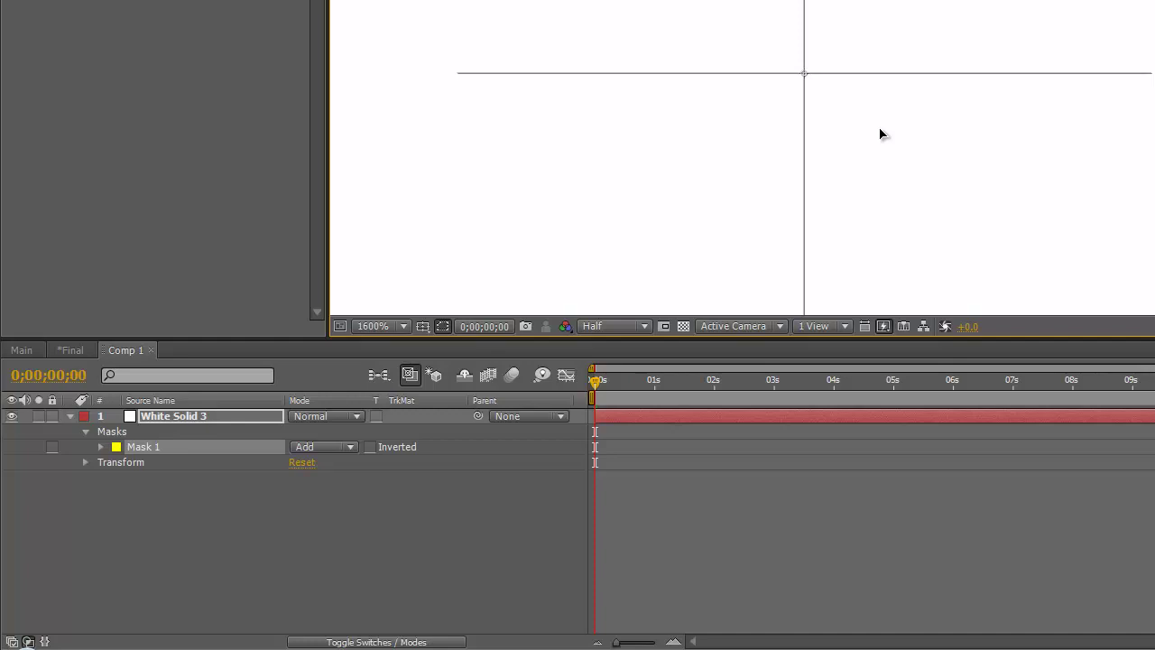
{"action": "scroll", "coordinate": [882, 133], "scroll_direction": "down", "scroll_amount": 6}
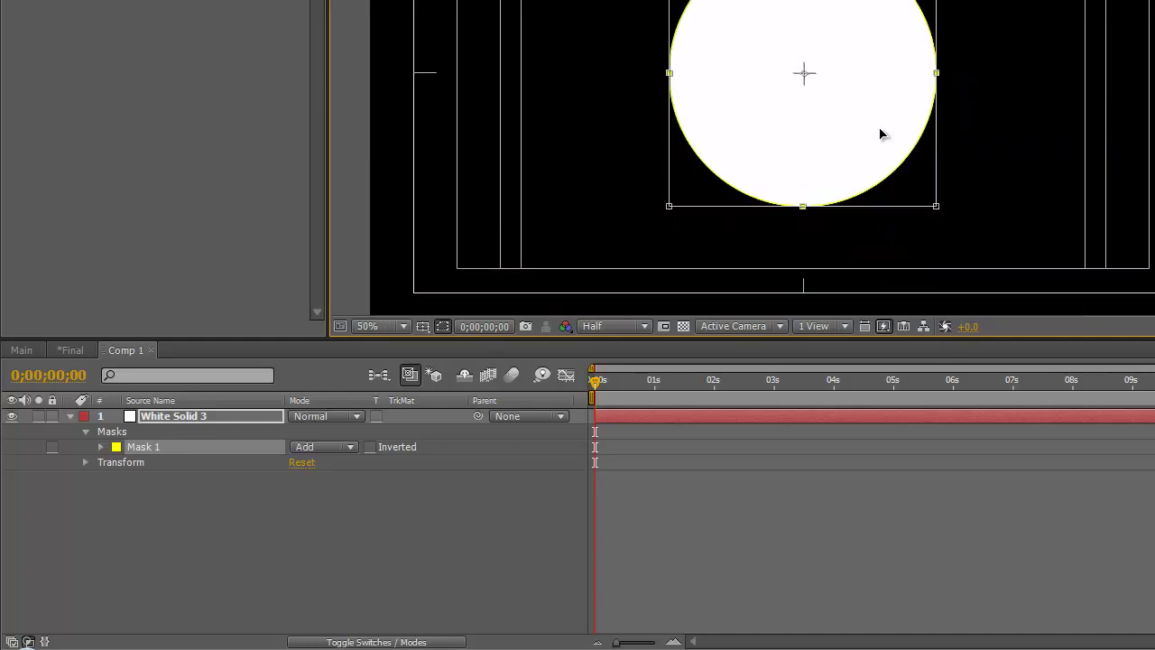
{"action": "left_click", "coordinate": [121, 352]}
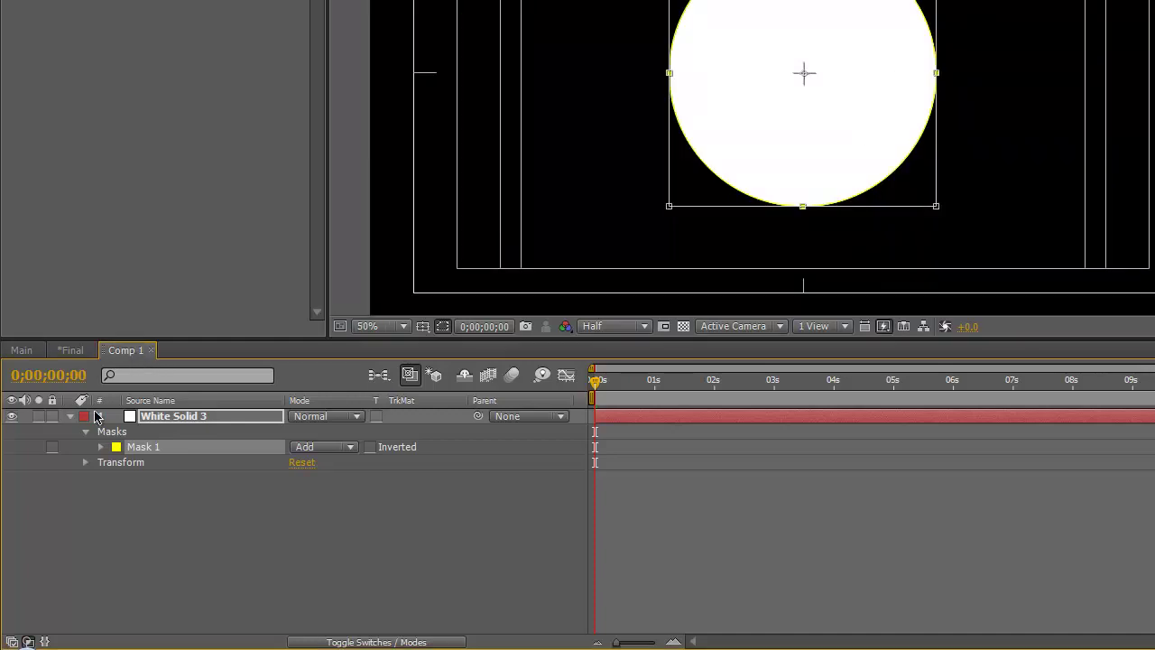
{"action": "left_click", "coordinate": [71, 416]}
Apply the Ramp effect to White Solid 3 and set it to Radial Ramp.
{"action": "key", "text": "Return"}
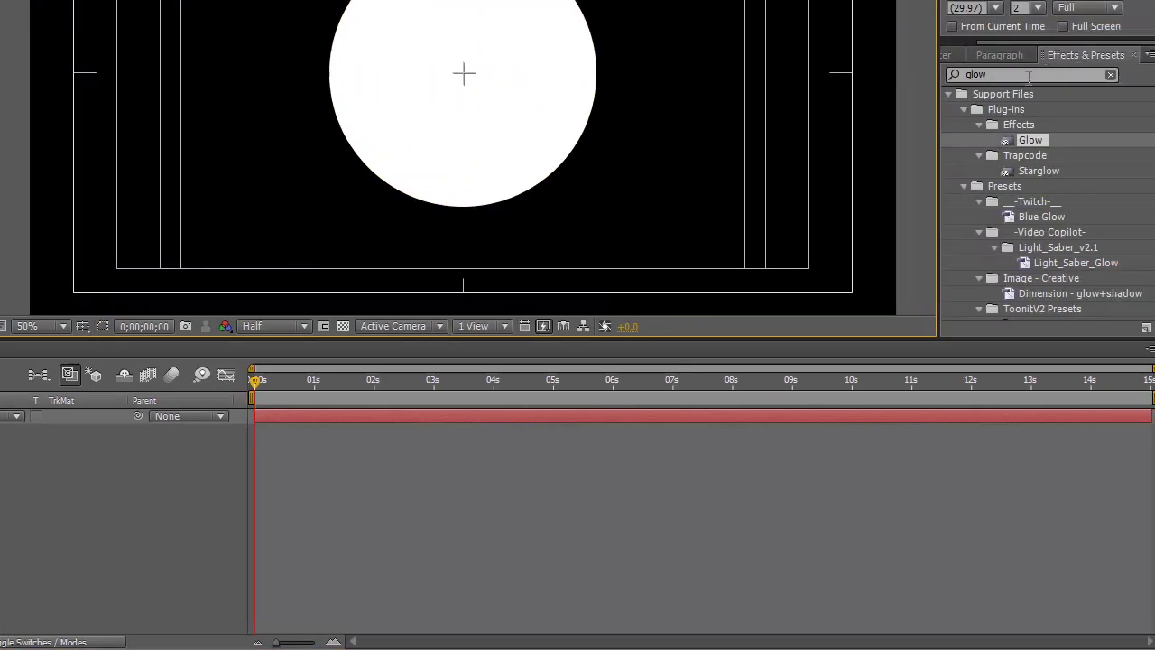
{"action": "type", "text": "ramp"}
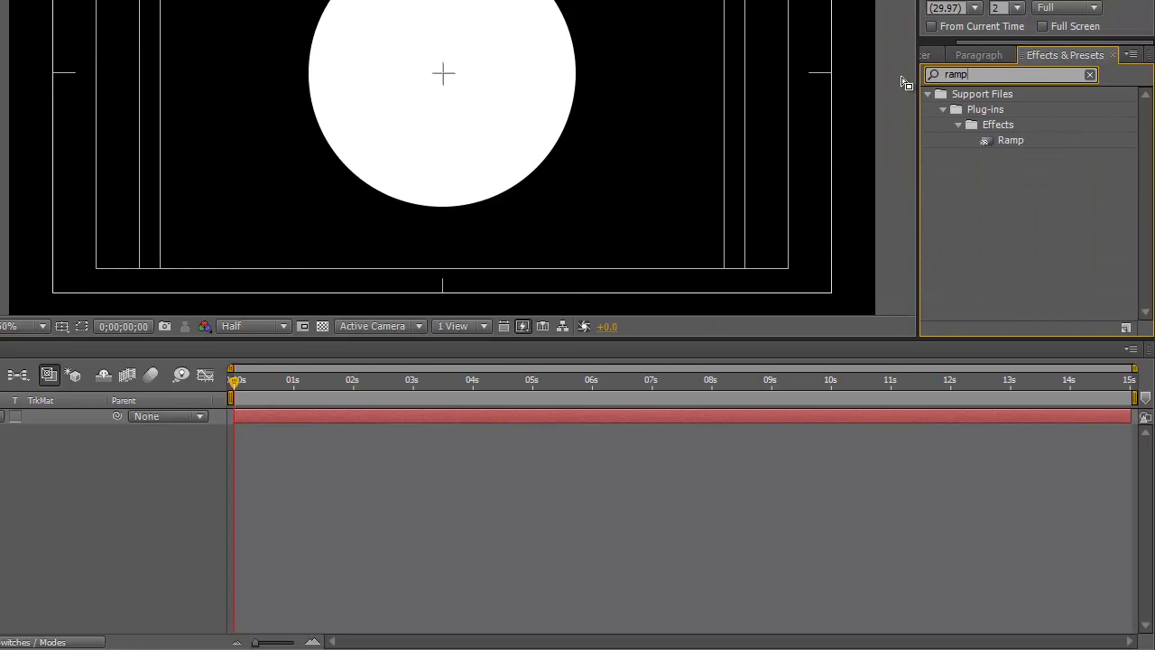
{"action": "double_click", "coordinate": [1009, 141]}
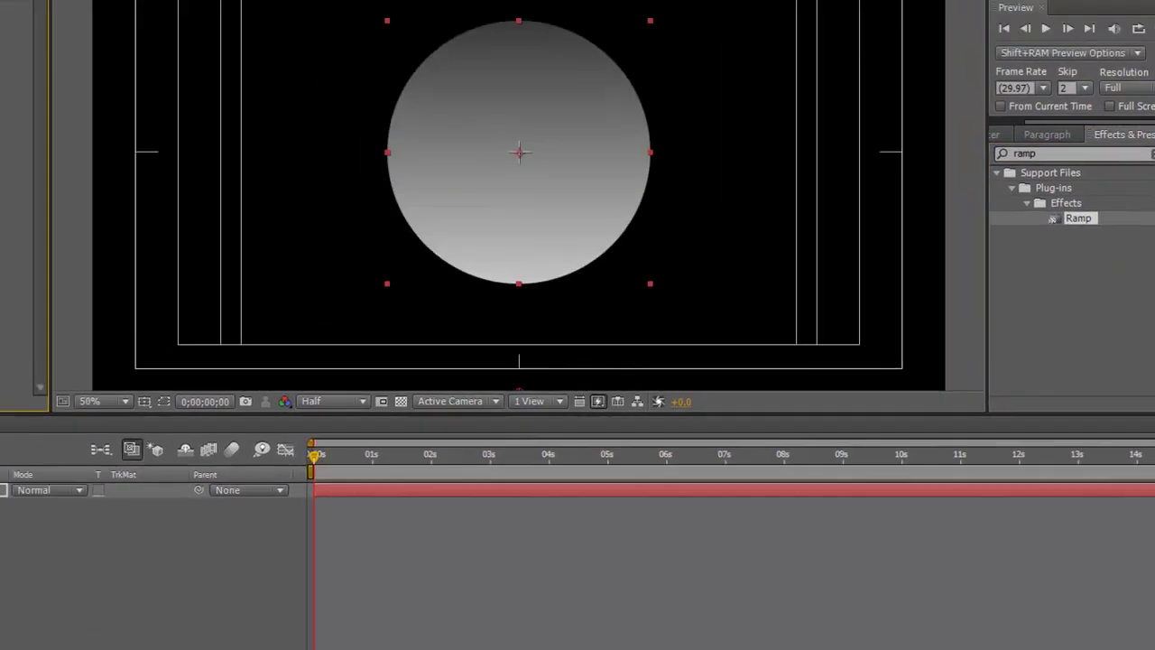
{"action": "left_click", "coordinate": [81, 149]}
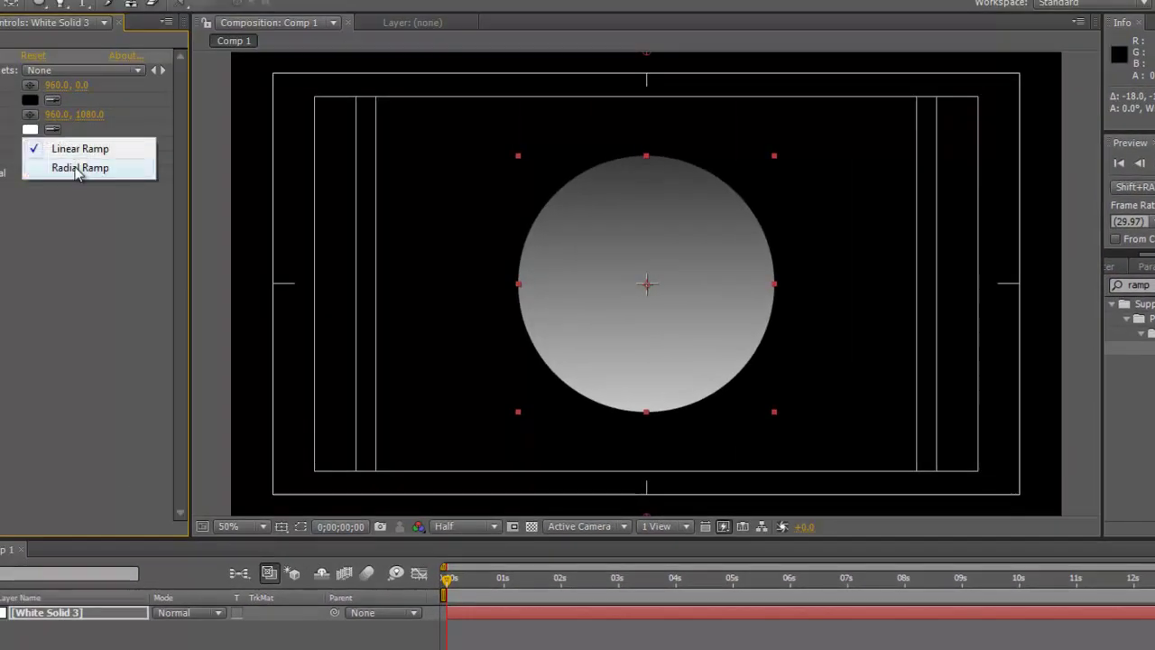
{"action": "left_click", "coordinate": [80, 168]}
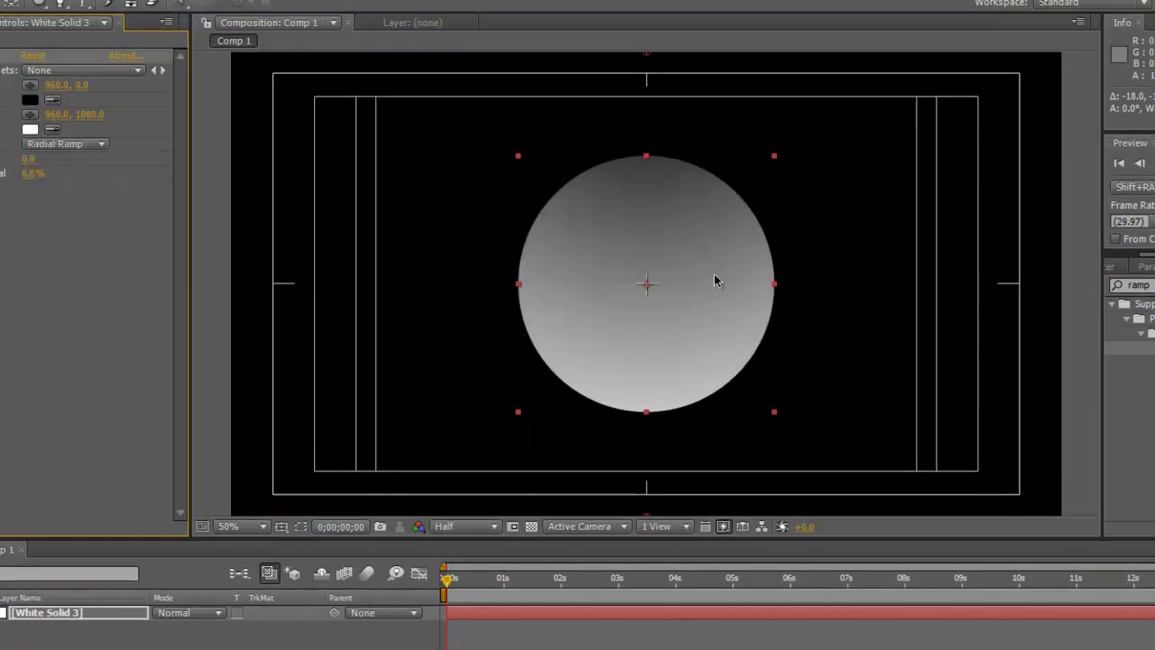
Place the ramp start at the circle's top (960,243) and end at its bottom (960,870).
{"action": "left_click", "coordinate": [647, 56]}
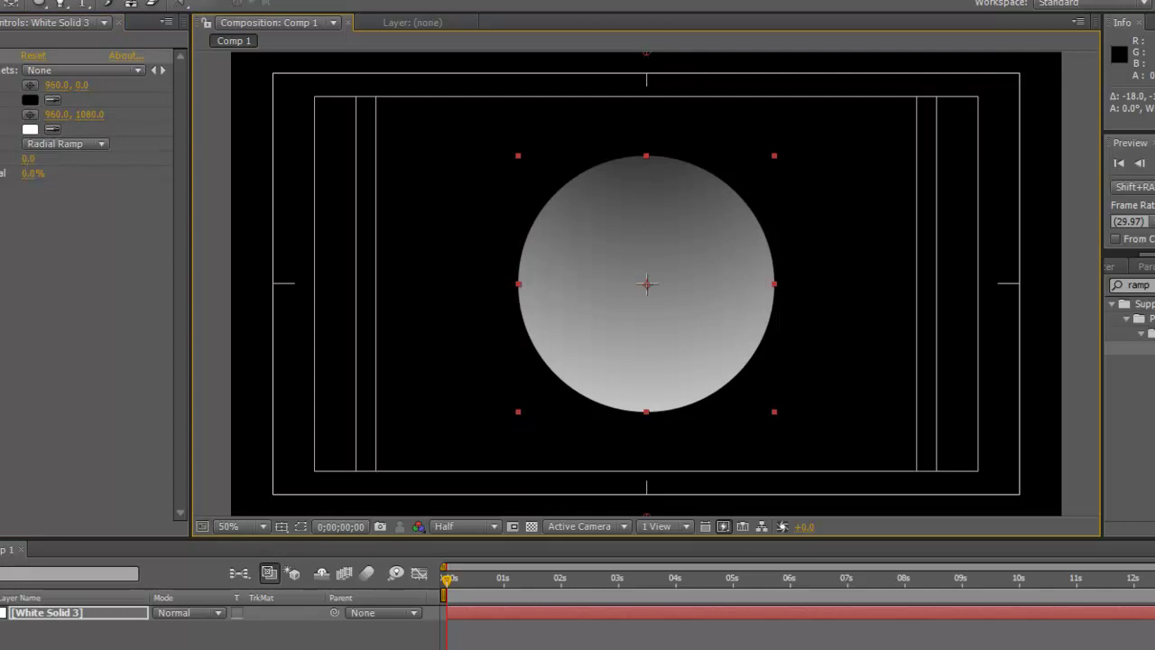
{"action": "left_click_drag", "start_coordinate": [647, 60], "coordinate": [647, 403]}
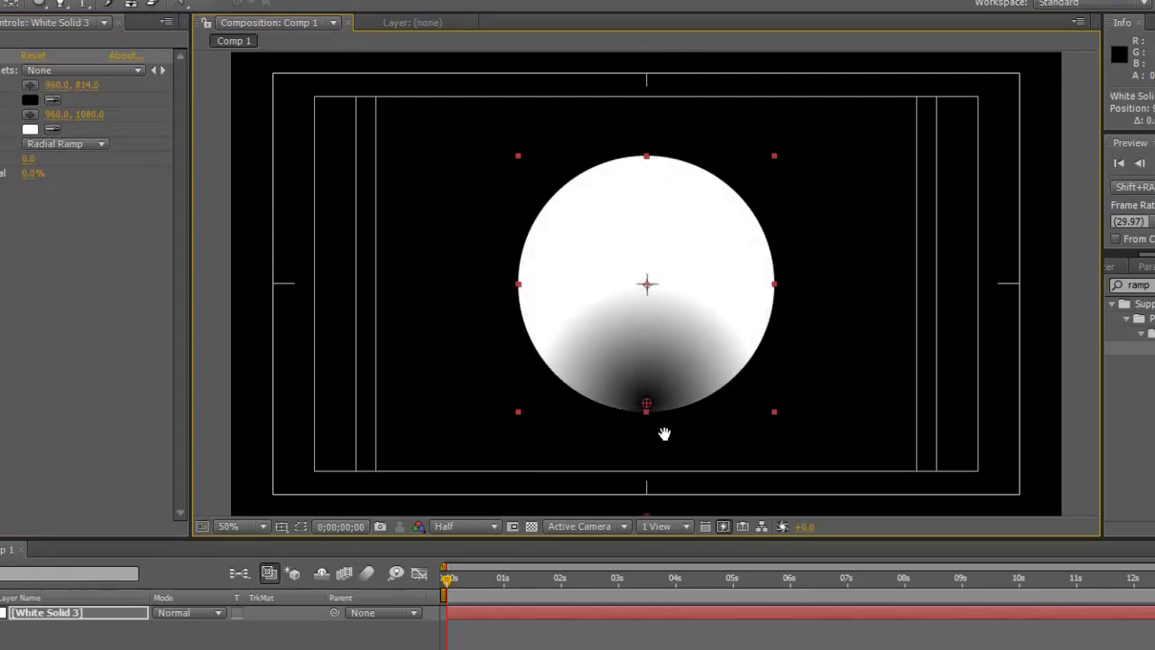
{"action": "scroll", "coordinate": [664, 434], "scroll_direction": "down", "scroll_amount": 2}
{"action": "left_click_drag", "start_coordinate": [647, 490], "coordinate": [657, 110]}
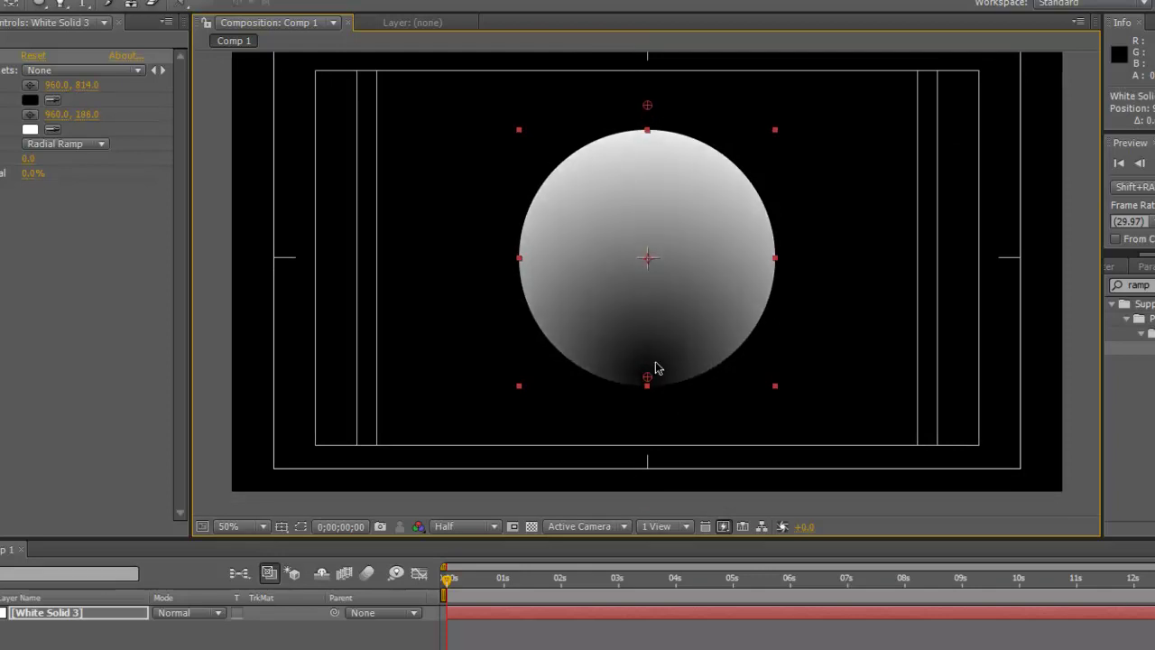
{"action": "left_click_drag", "start_coordinate": [649, 379], "coordinate": [644, 406]}
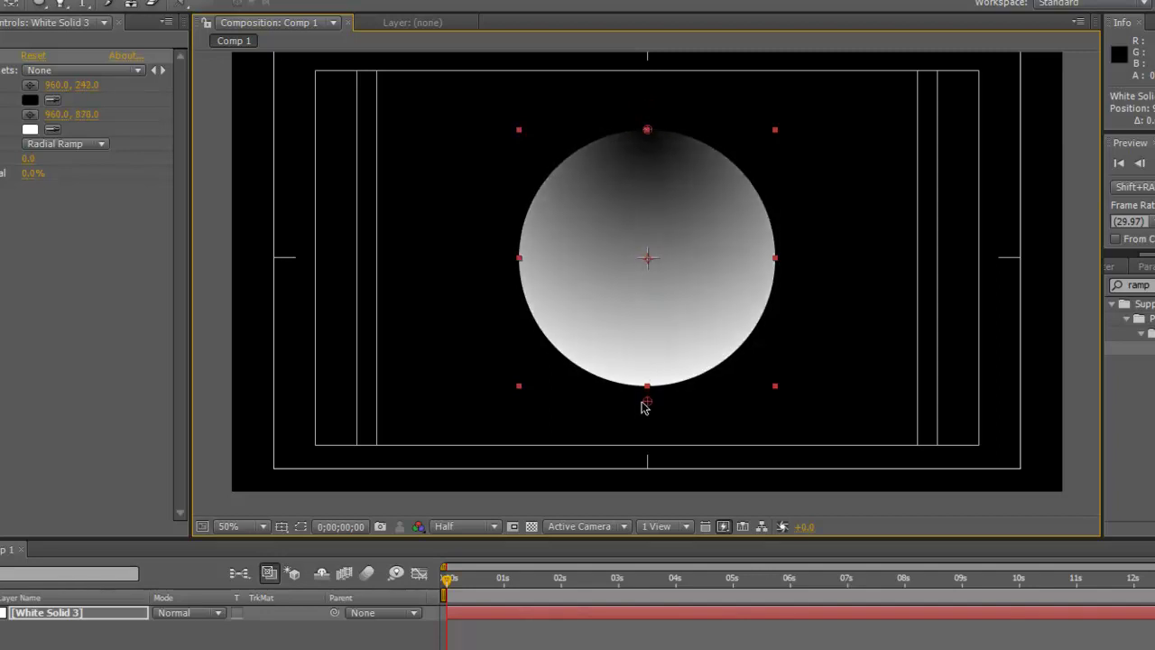
Set the ramp end colour to black and the start colour to a mid grey.
{"action": "left_click", "coordinate": [53, 129]}
{"action": "left_click", "coordinate": [29, 99]}
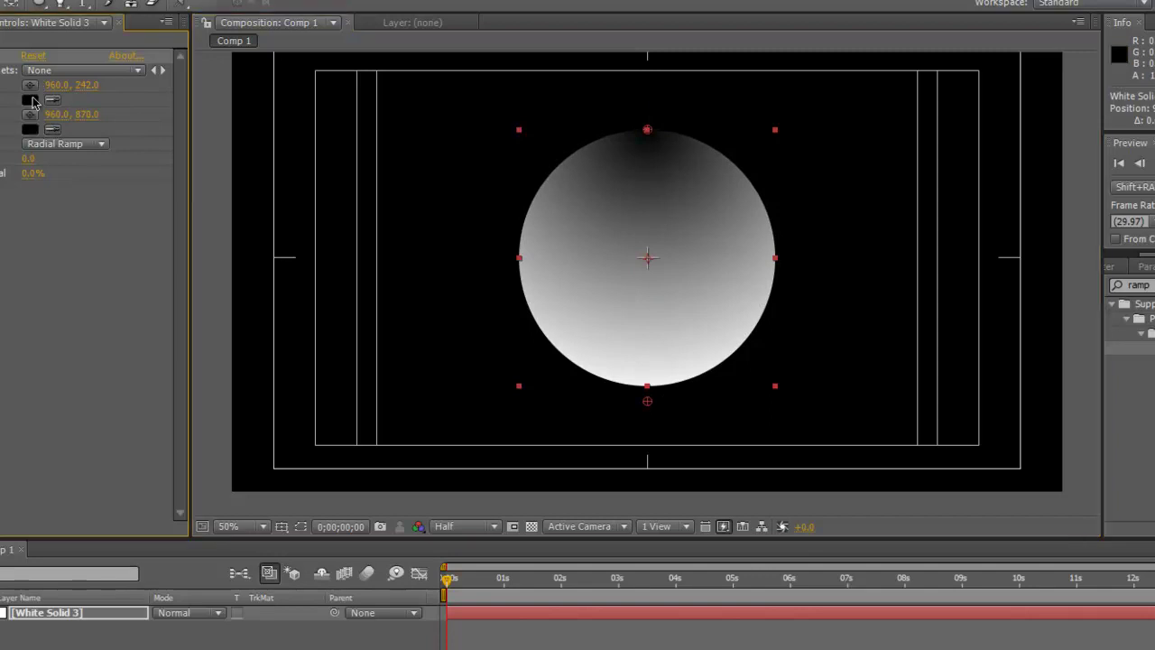
{"action": "left_click", "coordinate": [30, 100]}
{"action": "left_click_drag", "start_coordinate": [131, 442], "coordinate": [83, 567]}
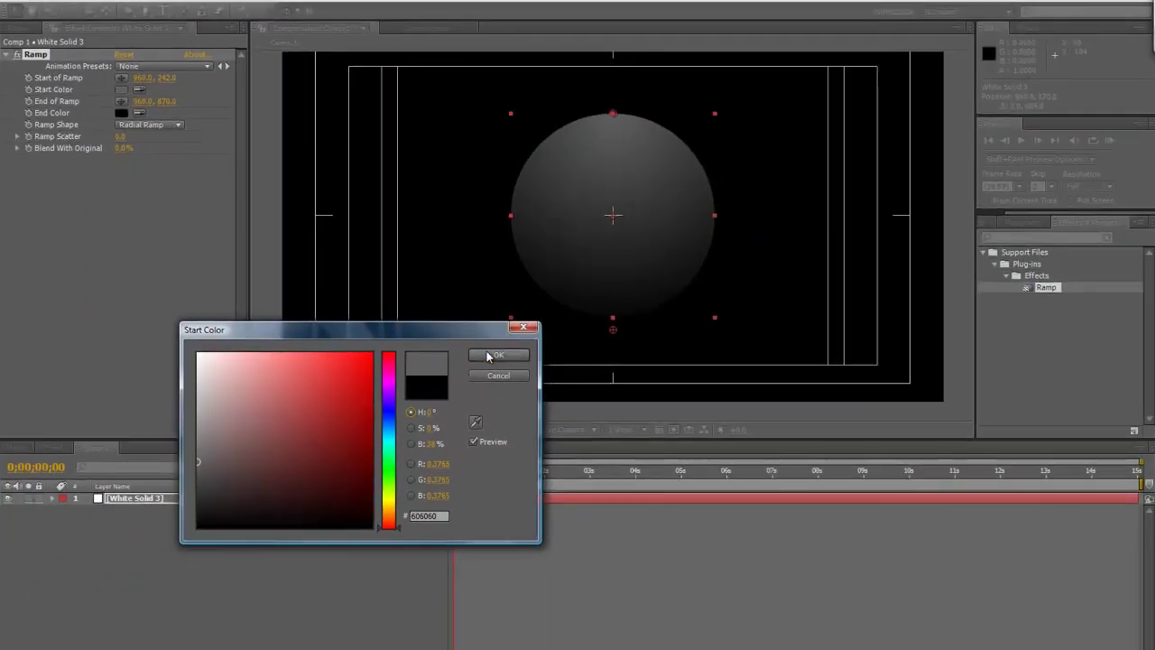
{"action": "left_click", "coordinate": [503, 432]}
Move the ramp end up to 960,554, toggle the transparency grid, and deselect the layer.
{"action": "left_click_drag", "start_coordinate": [617, 333], "coordinate": [619, 219]}
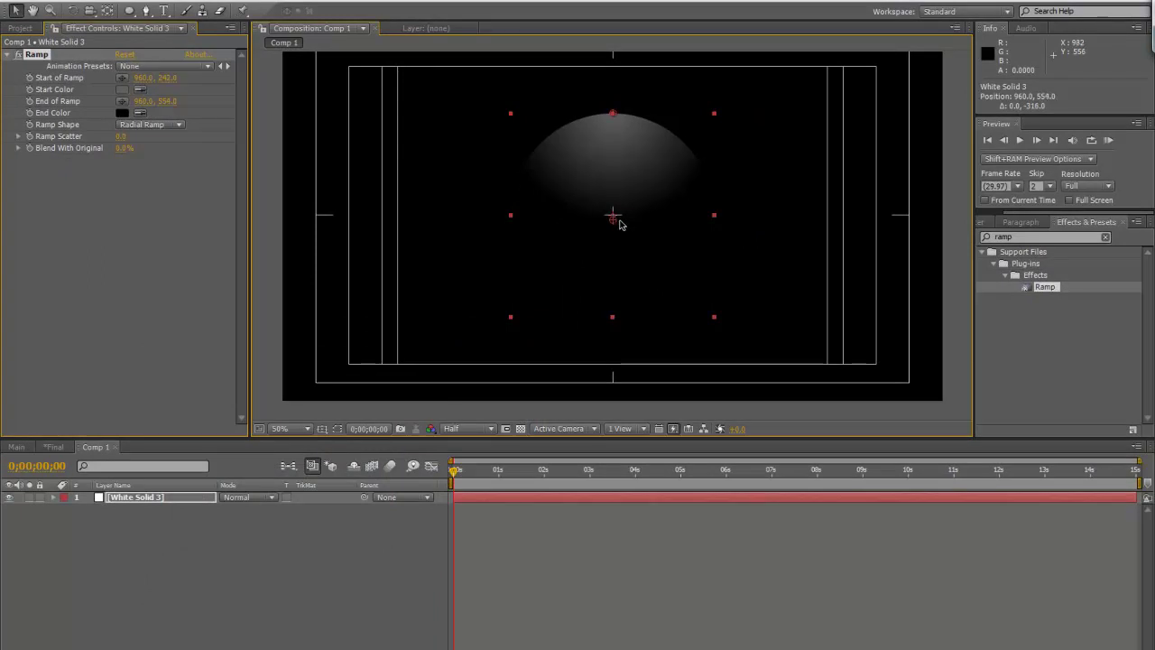
{"action": "left_click", "coordinate": [520, 429]}
{"action": "left_click", "coordinate": [353, 554]}
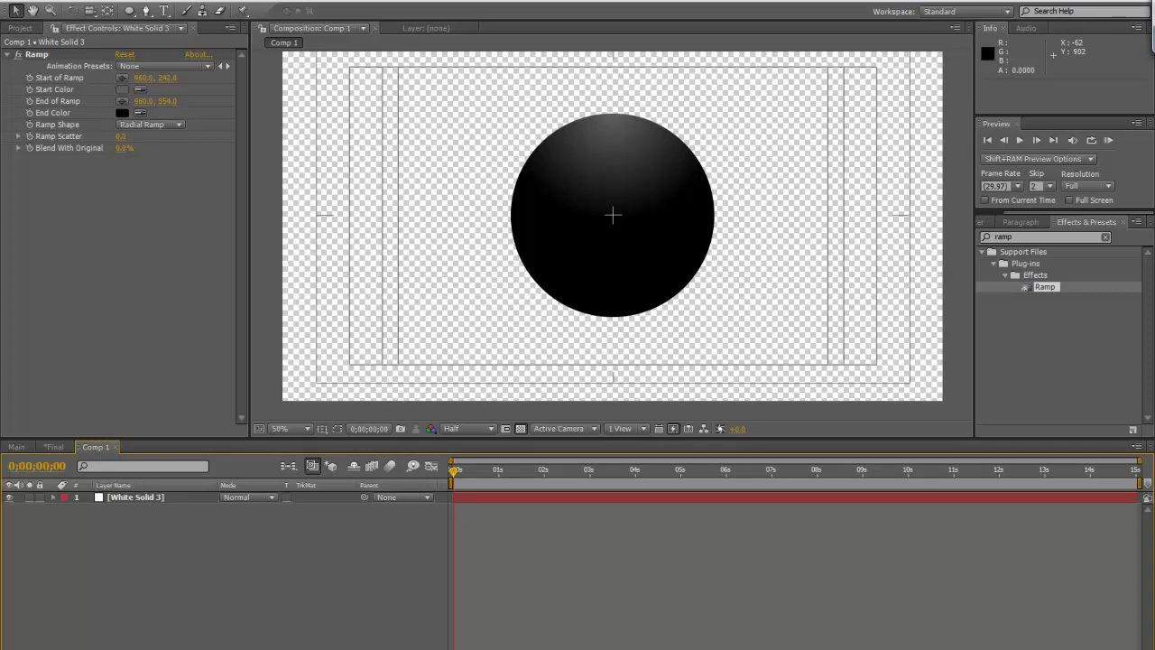
Create a new composition, Comp 2.
{"action": "left_click", "coordinate": [80, 1]}
{"action": "left_click", "coordinate": [80, 12]}
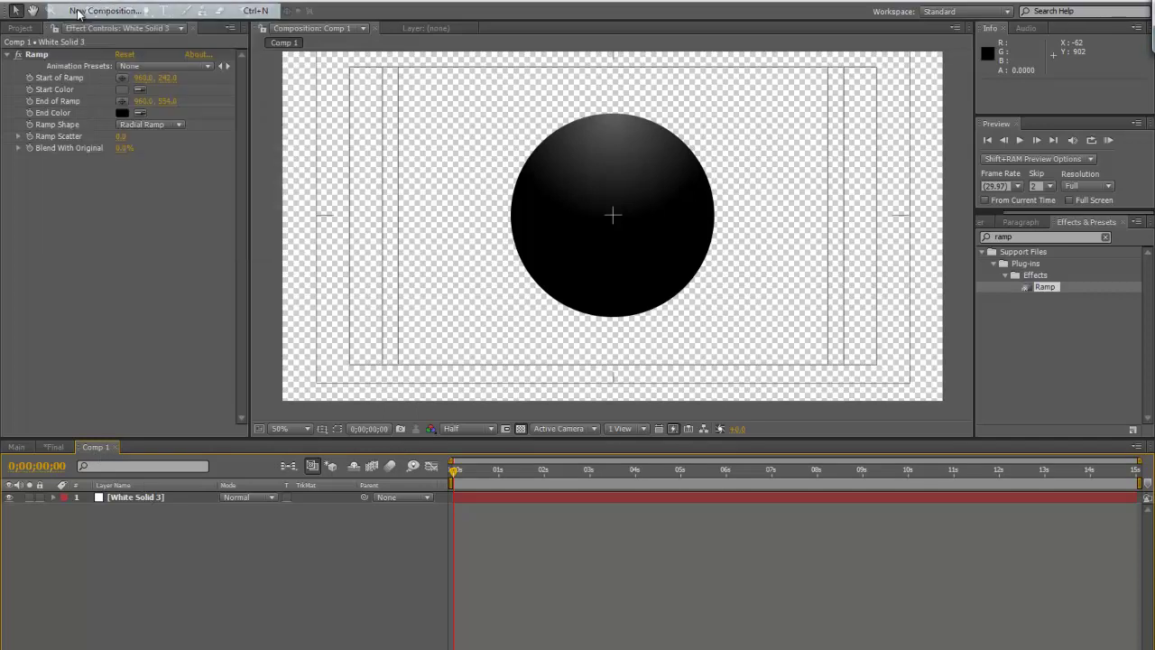
{"action": "left_click", "coordinate": [511, 399]}
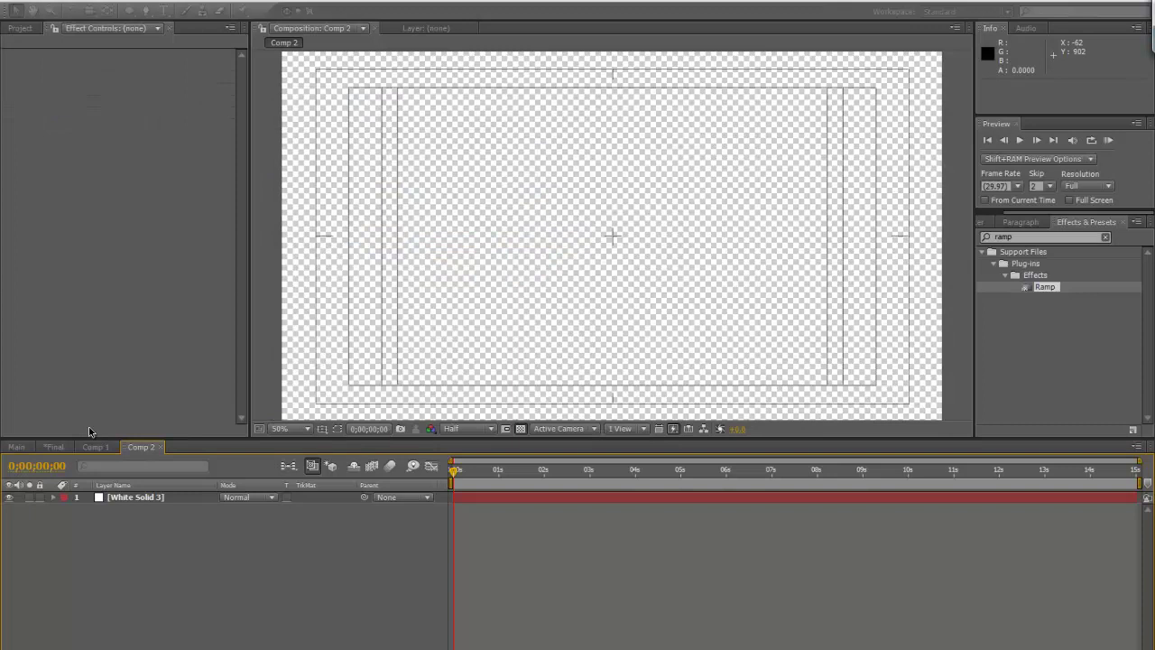
Copy White Solid 3 from Comp 1 into Comp 2 and delete its Ramp effect.
{"action": "left_click", "coordinate": [96, 447]}
{"action": "left_click", "coordinate": [135, 497]}
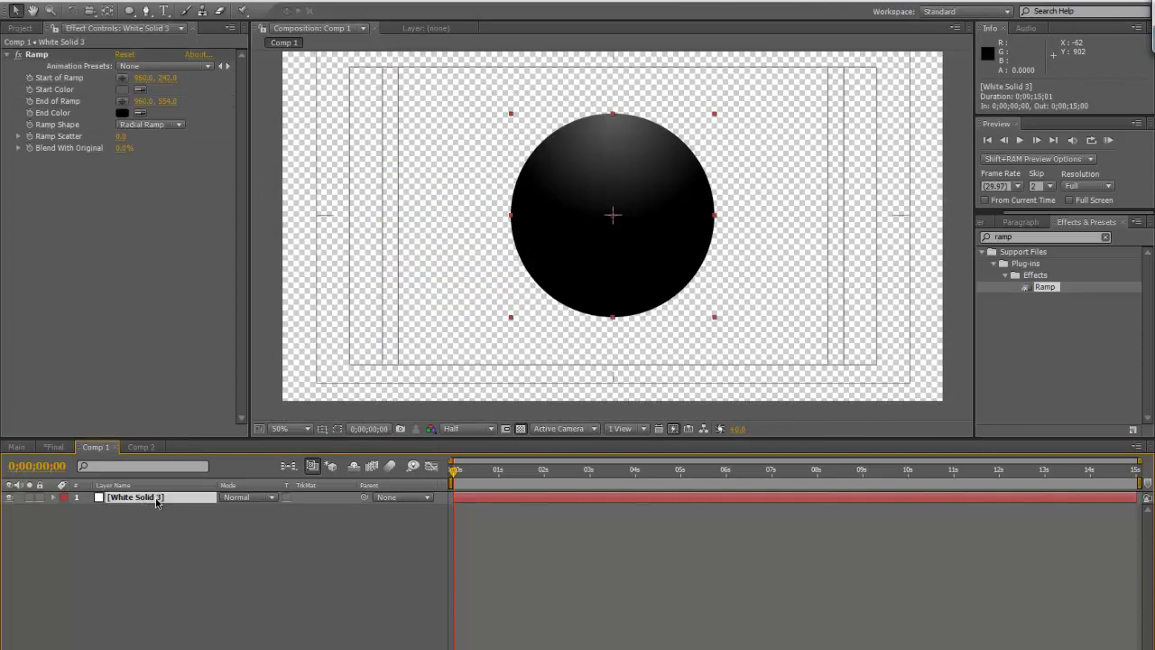
{"action": "key", "text": "ctrl+c"}
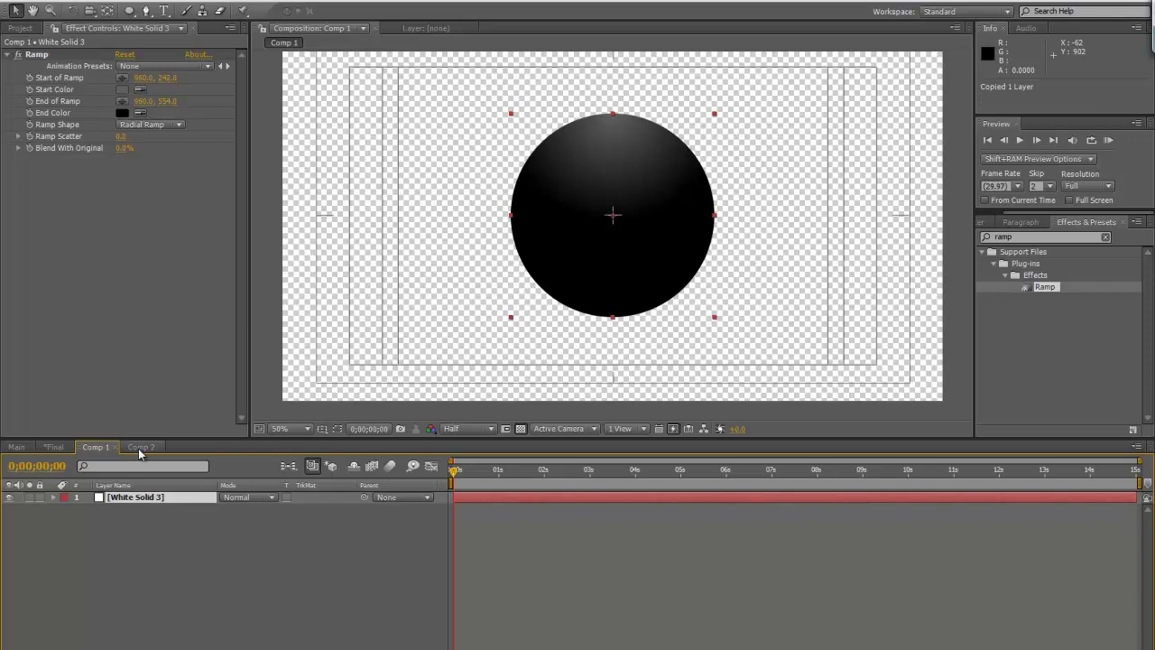
{"action": "left_click", "coordinate": [141, 448]}
{"action": "key", "text": "ctrl+v"}
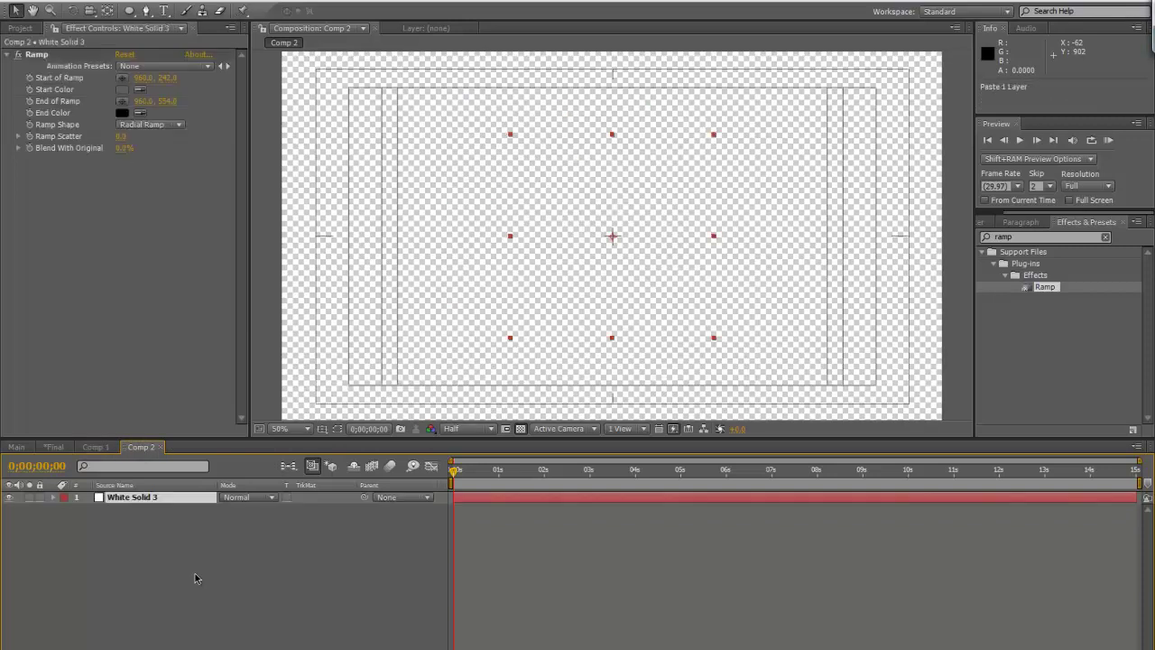
{"action": "left_click", "coordinate": [38, 55]}
{"action": "key", "text": "Delete"}
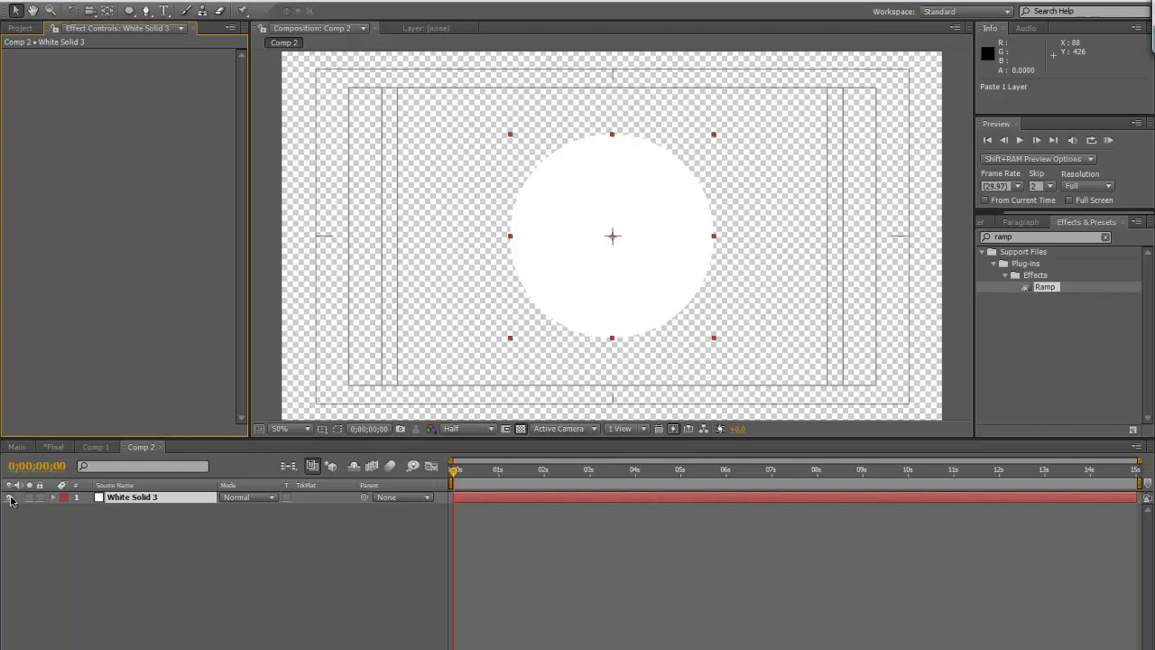
Hide White Solid 3 and add a new solid named Particle World.
{"action": "left_click", "coordinate": [10, 498]}
{"action": "left_click", "coordinate": [121, 3]}
{"action": "mouse_move", "coordinate": [174, 15]}
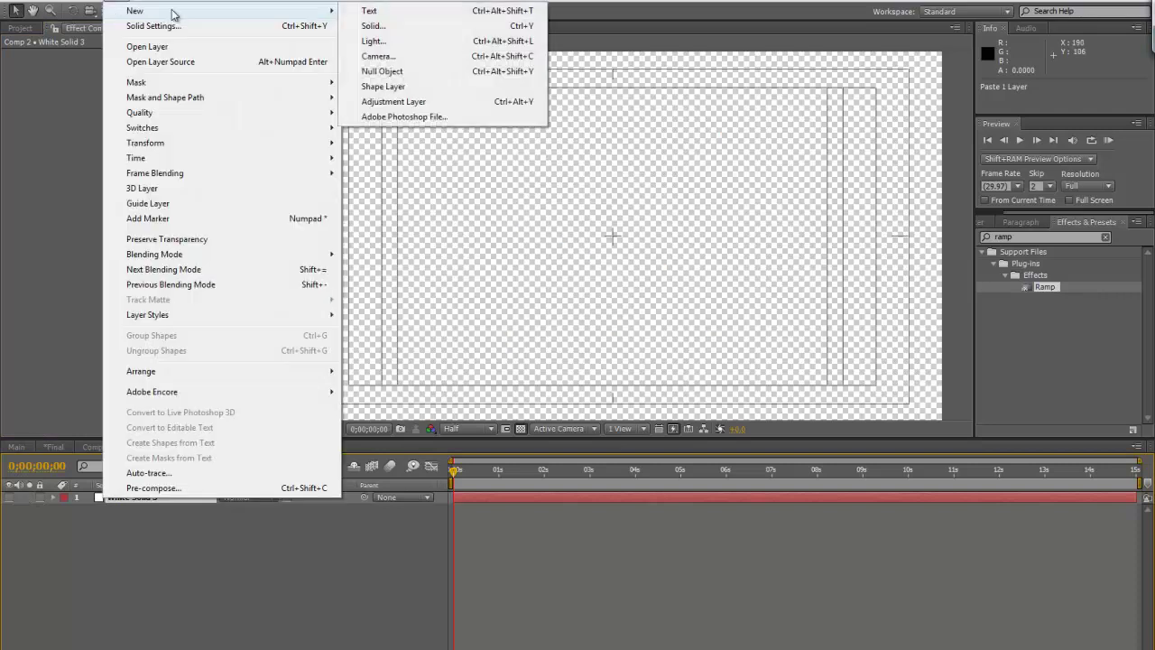
{"action": "left_click", "coordinate": [375, 25]}
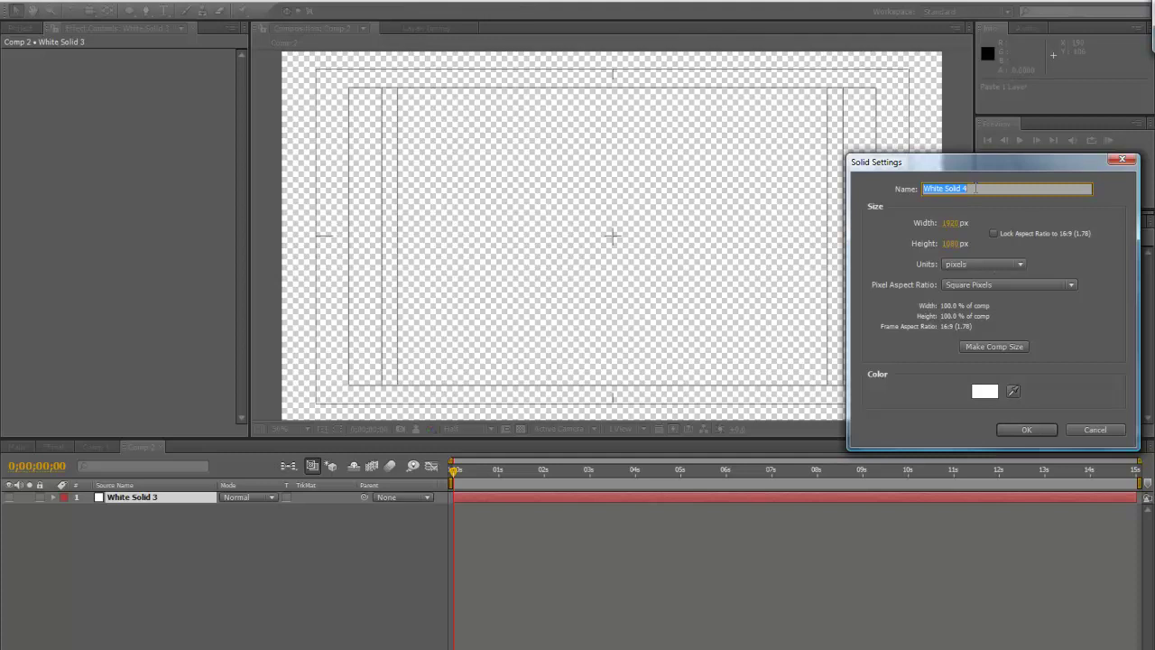
{"action": "type", "text": "Particle World"}
{"action": "key", "text": "Return"}
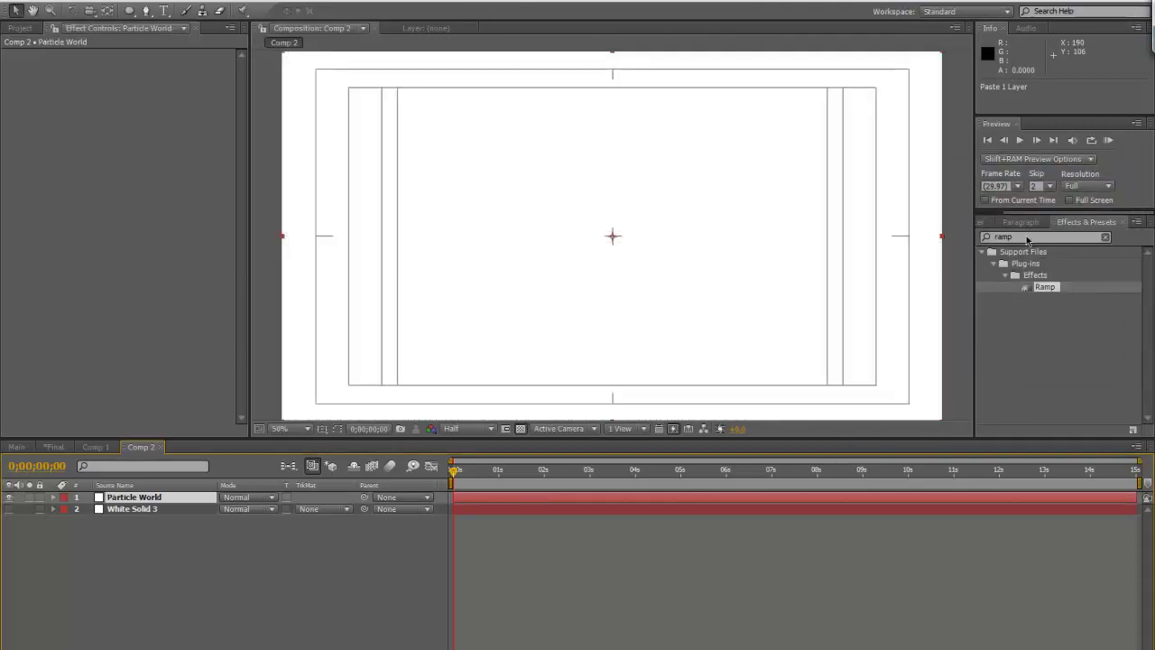
Search Effects & Presets for 'cc particl' and apply CC Particle World to the new solid.
{"action": "left_click", "coordinate": [1027, 237]}
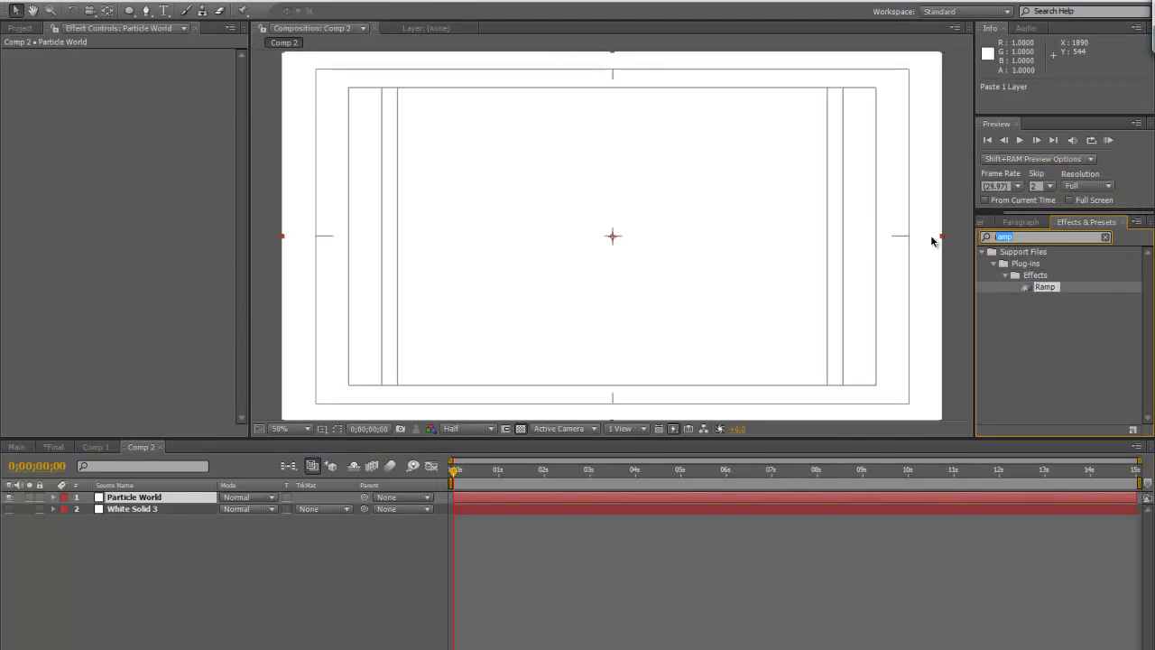
{"action": "type", "text": "cc particle"}
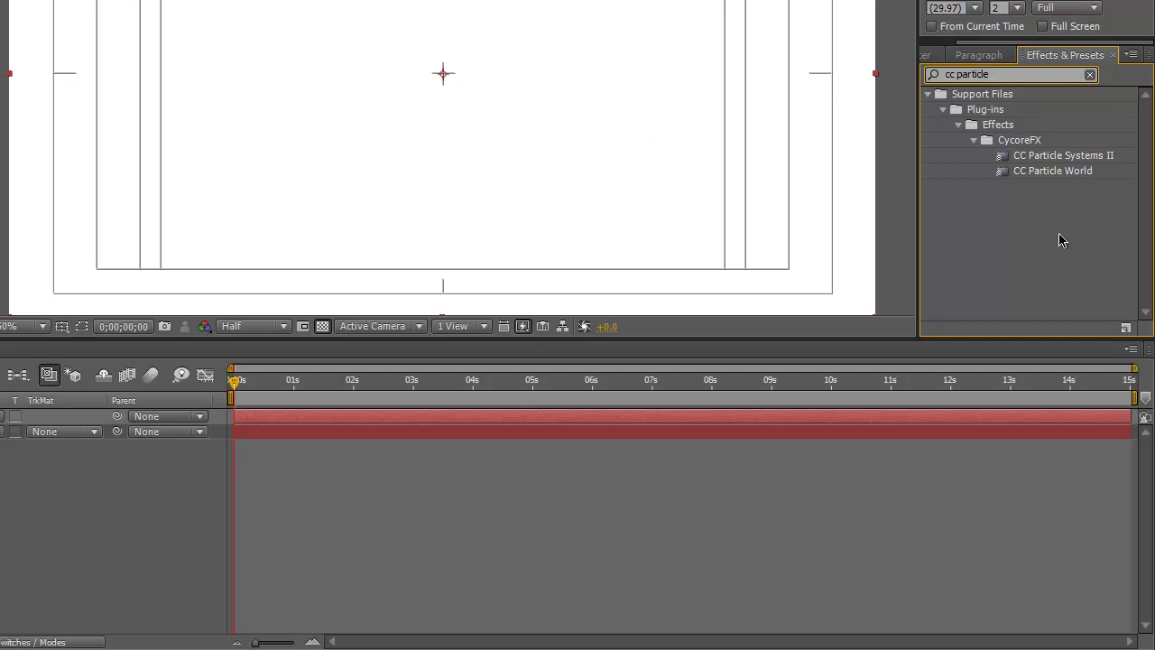
{"action": "double_click", "coordinate": [1058, 171]}
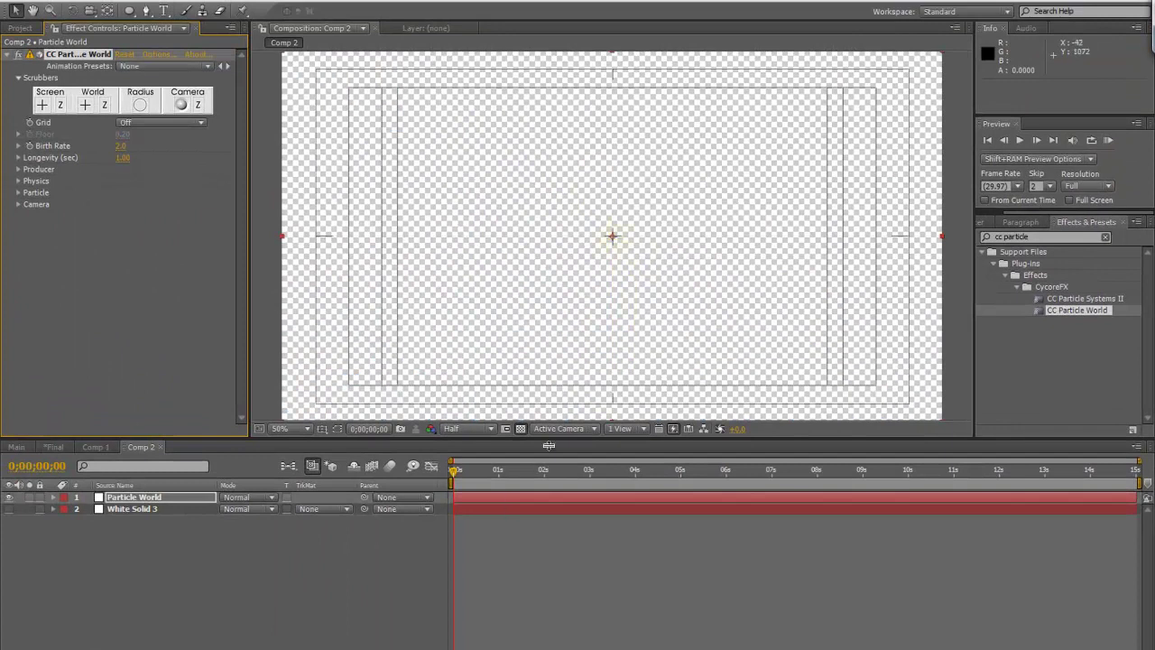
Turn off the transparency grid and set Birth Rate to 0.1 and Longevity to 5.
{"action": "left_click", "coordinate": [521, 428]}
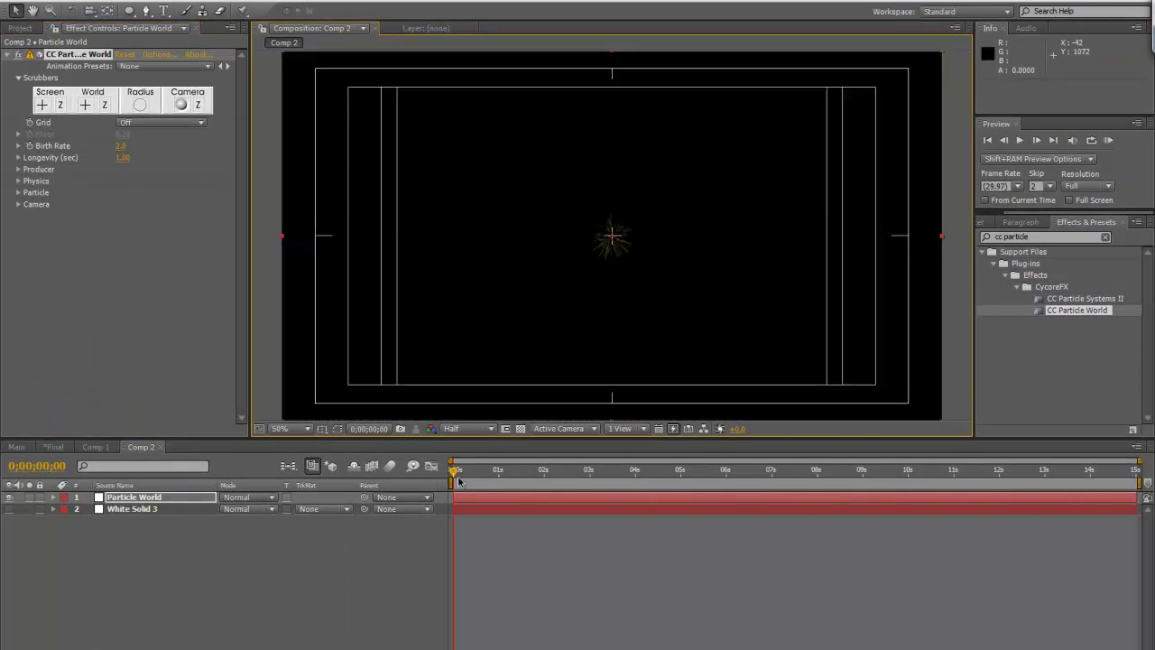
{"action": "left_click_drag", "start_coordinate": [456, 471], "coordinate": [481, 476]}
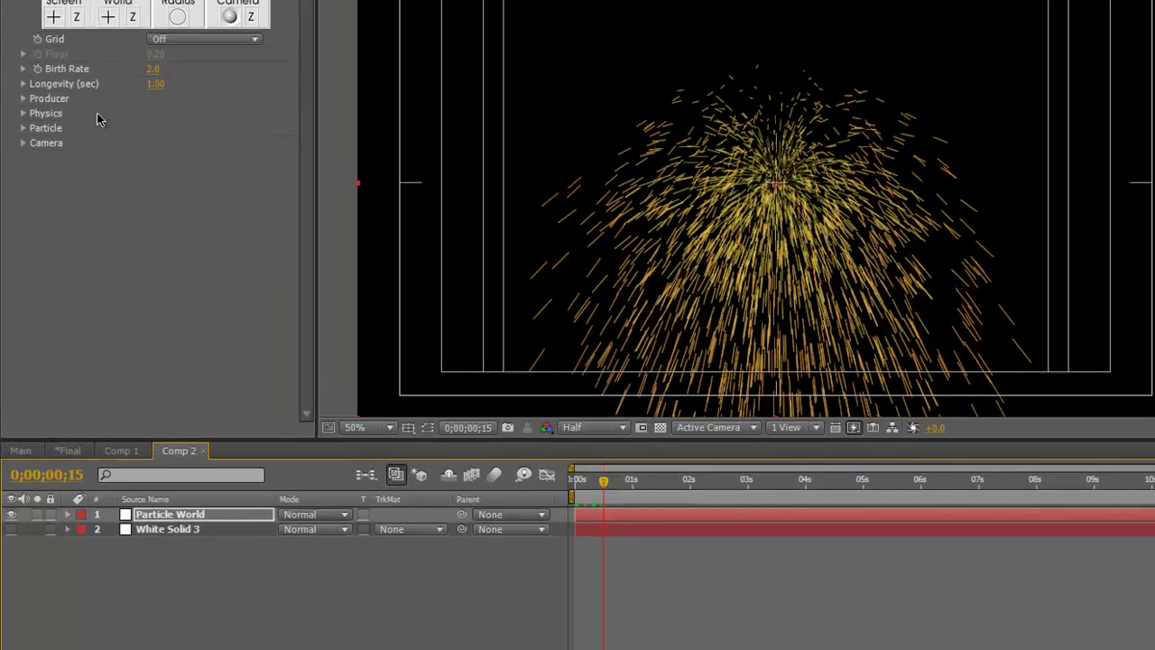
{"action": "left_click", "coordinate": [154, 69]}
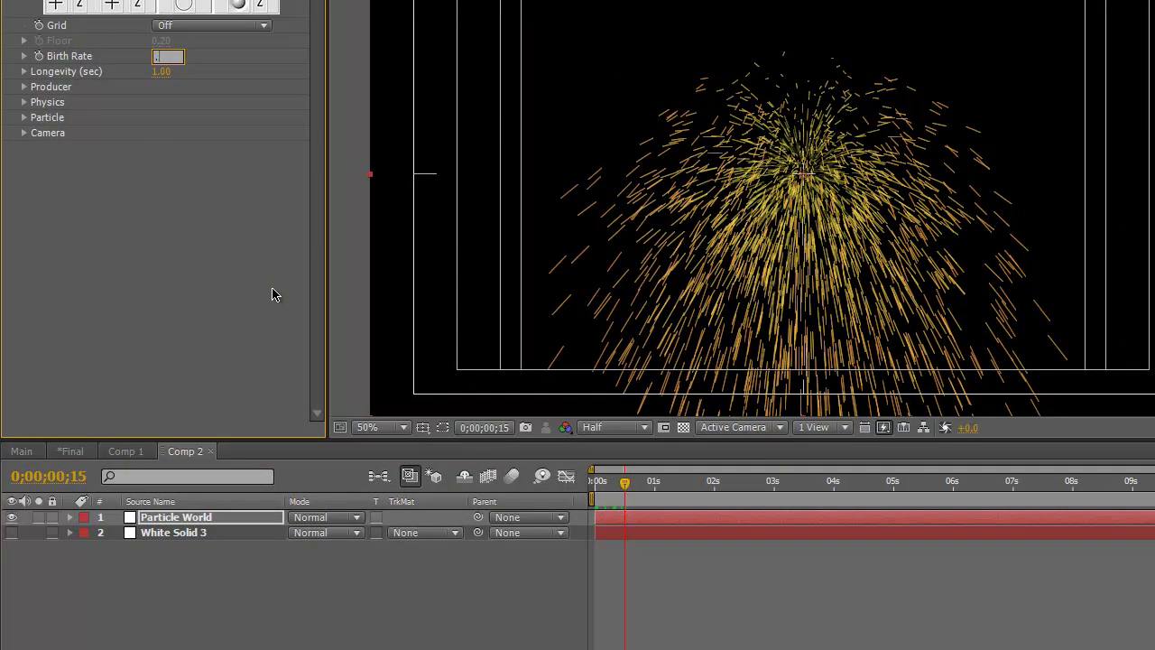
{"action": "key", "text": "Return"}
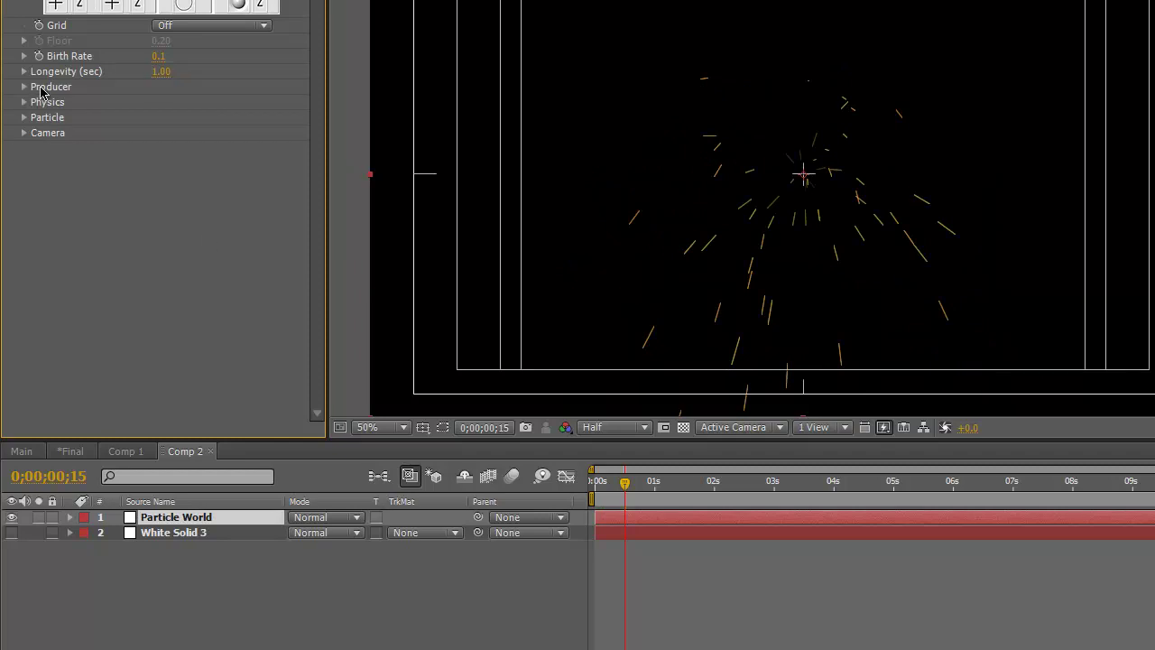
{"action": "left_click", "coordinate": [161, 74]}
{"action": "key", "text": "Return"}
{"action": "left_click", "coordinate": [24, 86]}
{"action": "left_click", "coordinate": [24, 86]}
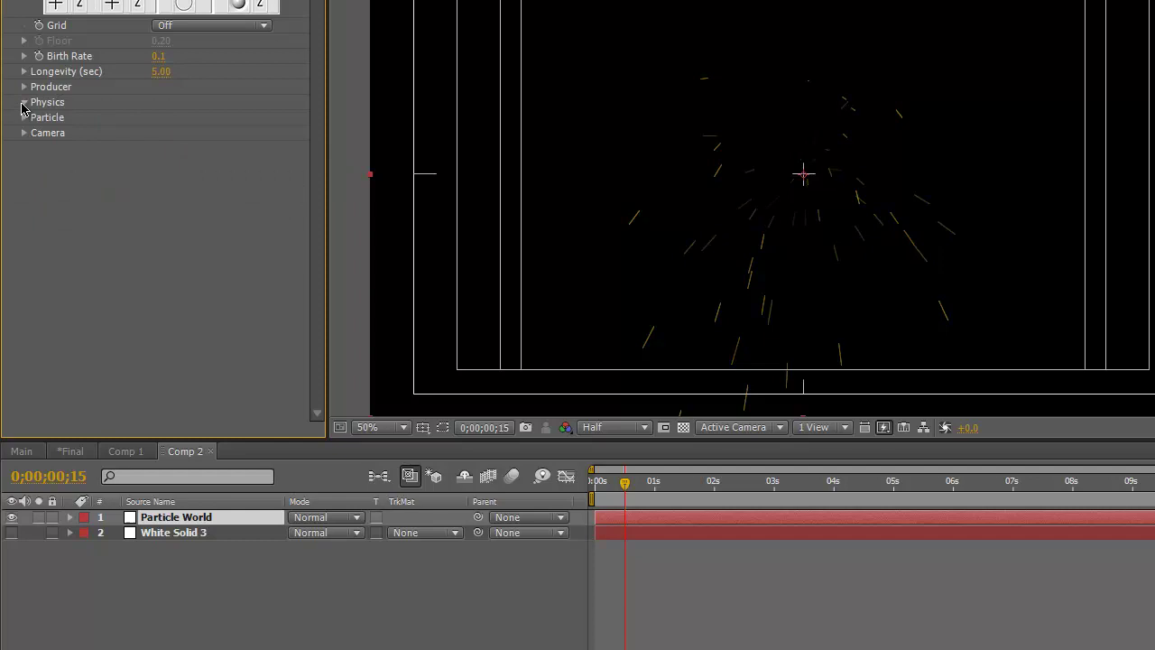
Set Physics Gravity to 0 so particles stop falling.
{"action": "left_click", "coordinate": [23, 103]}
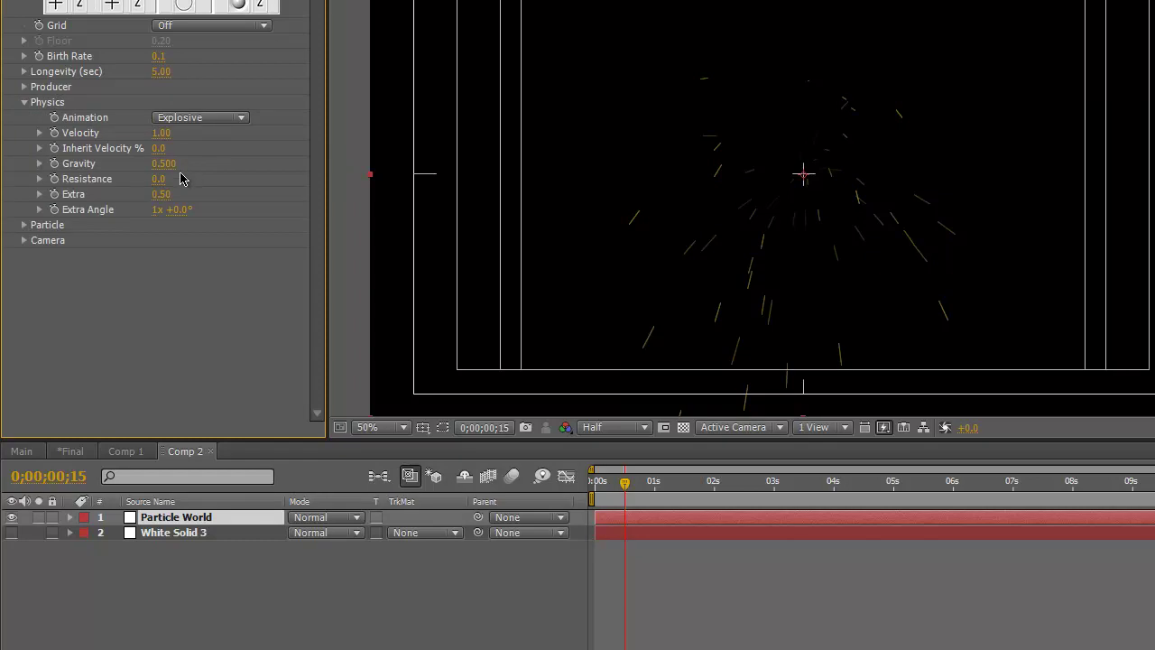
{"action": "left_click", "coordinate": [163, 163]}
{"action": "type", "text": "0"}
{"action": "key", "text": "Return"}
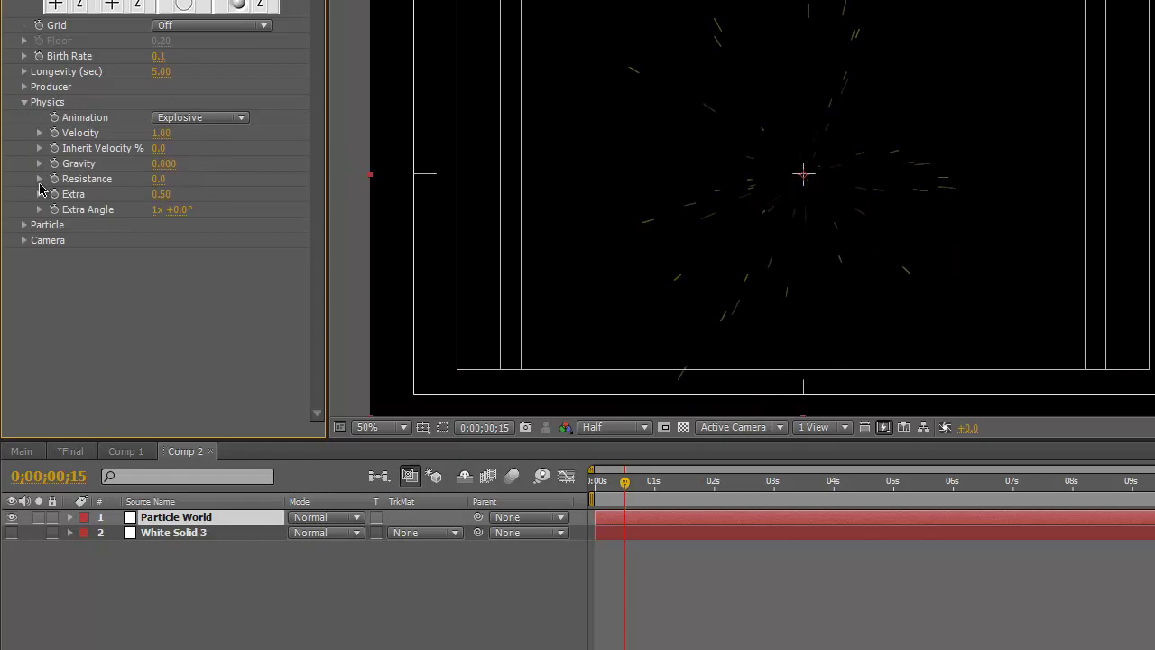
{"action": "left_click", "coordinate": [24, 102]}
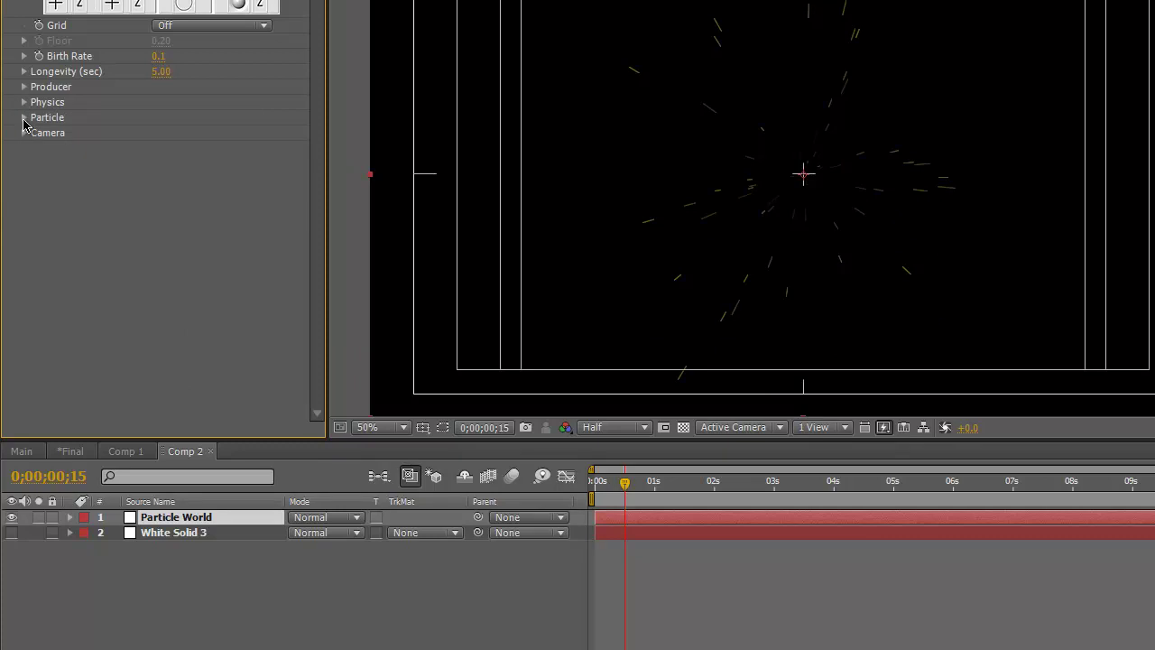
Change the particle type to Lens Convex.
{"action": "left_click", "coordinate": [24, 118]}
{"action": "left_click", "coordinate": [202, 136]}
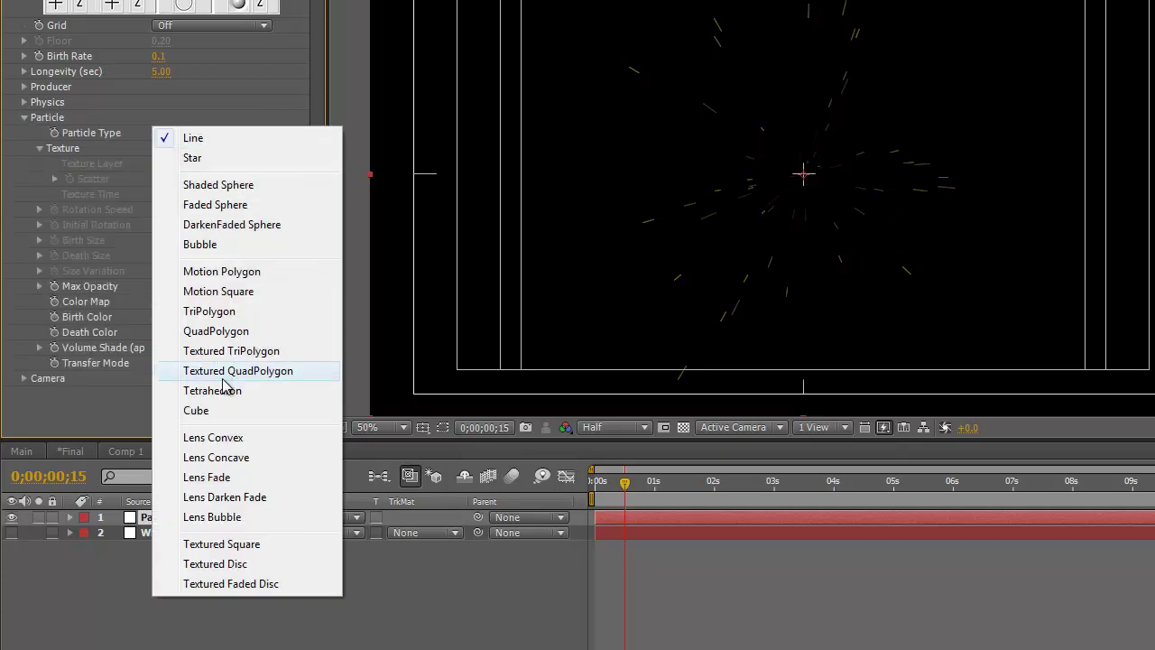
{"action": "left_click", "coordinate": [213, 438]}
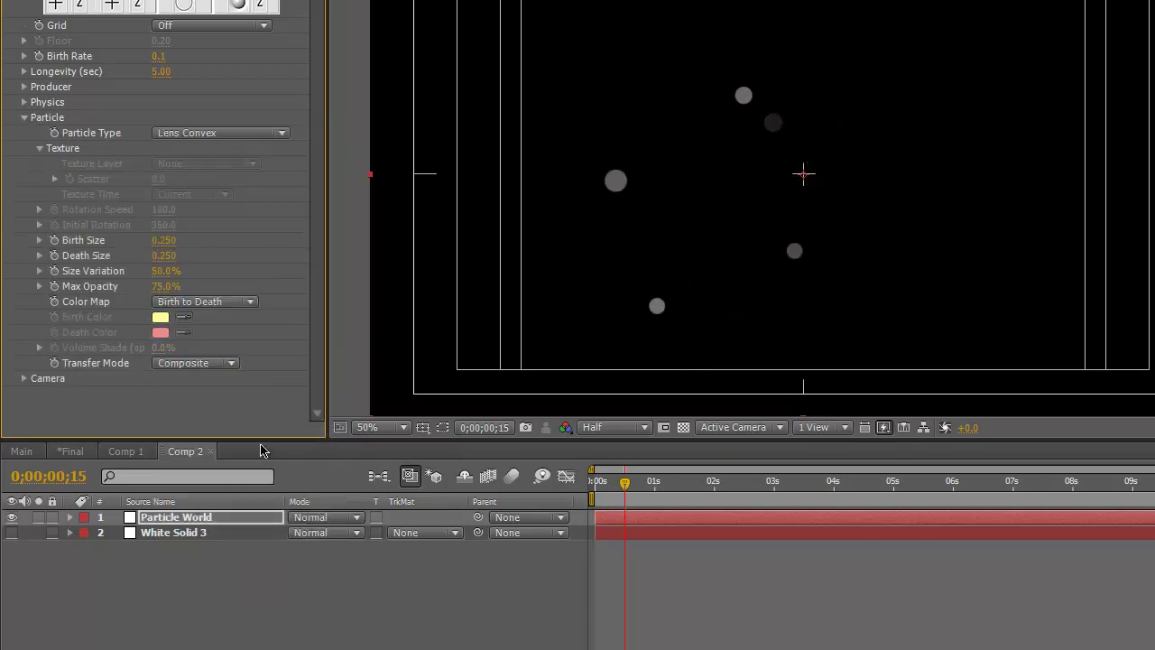
{"action": "mouse_move", "coordinate": [624, 483]}
{"action": "left_mouse_down"}
{"action": "mouse_move", "coordinate": [593, 485]}
{"action": "mouse_move", "coordinate": [658, 489]}
{"action": "mouse_move", "coordinate": [632, 491]}
{"action": "left_mouse_up"}
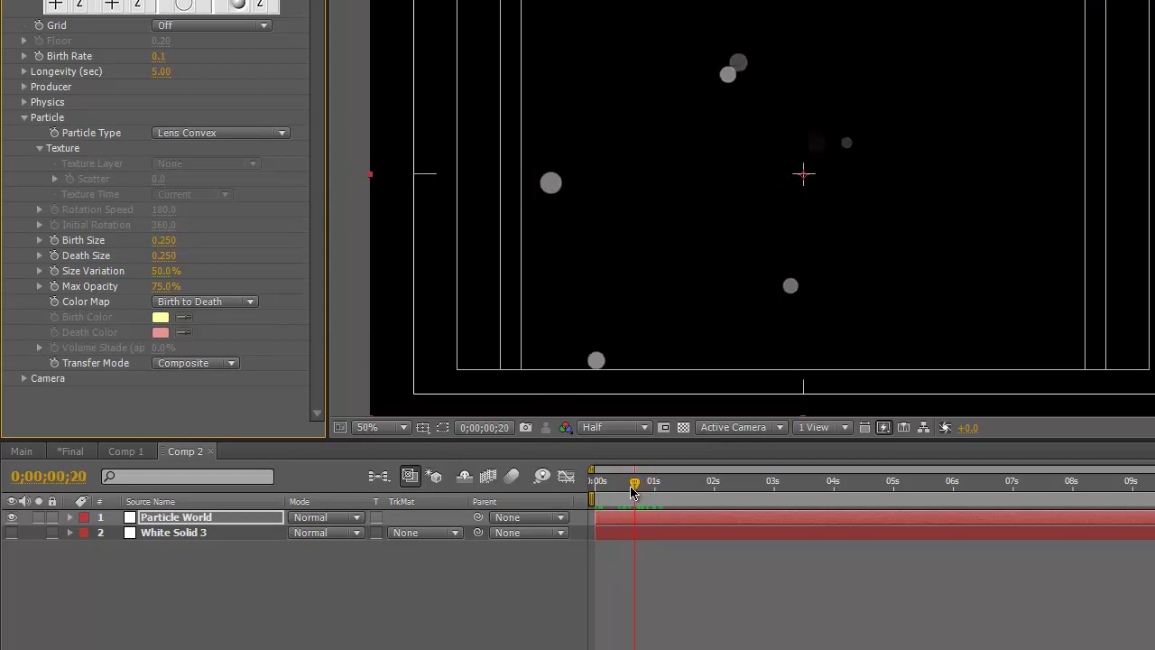
Try Death Size values of 1 and 2 while previewing the discs.
{"action": "left_click", "coordinate": [168, 256]}
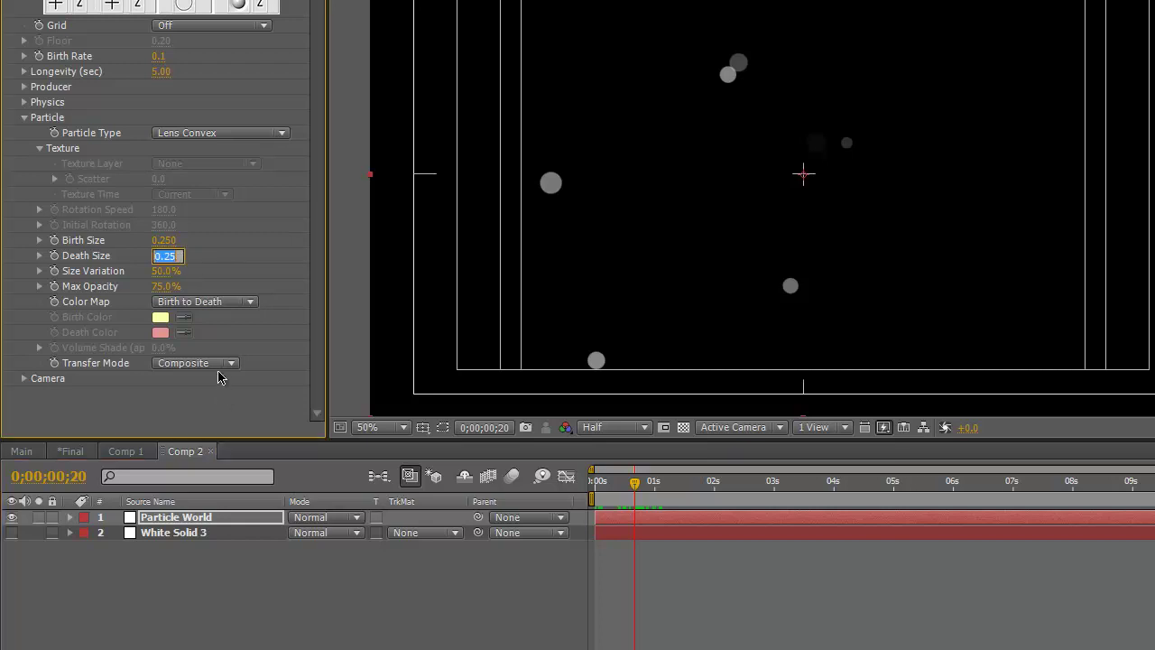
{"action": "type", "text": "1"}
{"action": "key", "text": "Return"}
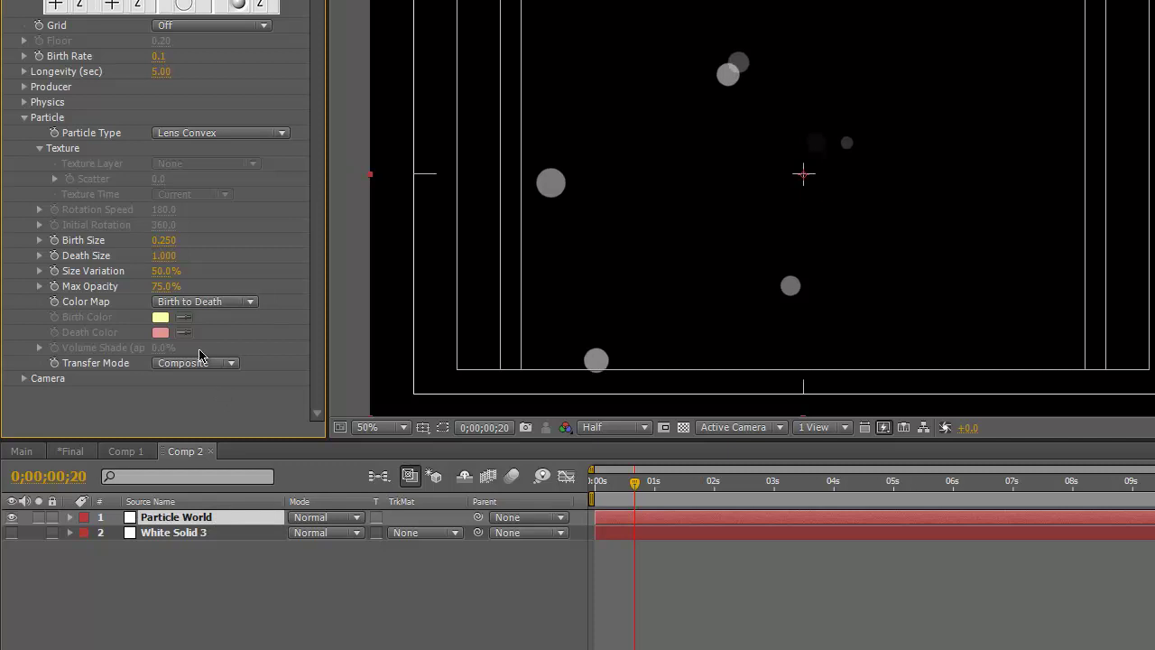
{"action": "left_click", "coordinate": [163, 256]}
{"action": "type", "text": "2"}
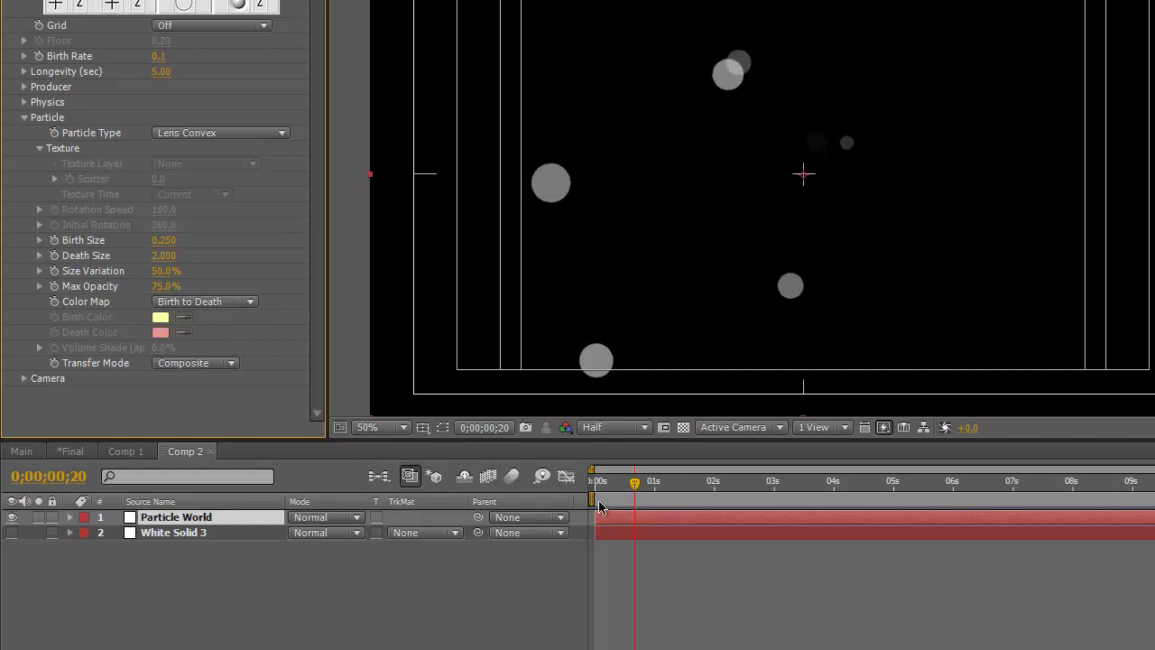
{"action": "left_click_drag", "start_coordinate": [598, 488], "coordinate": [633, 492]}
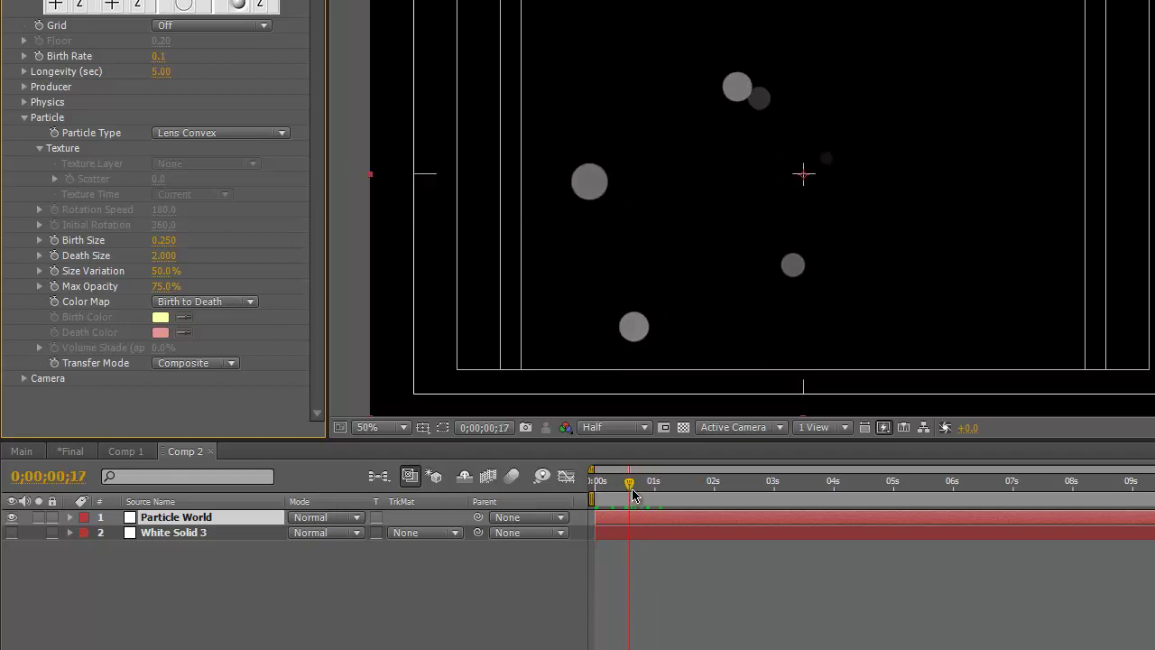
Set Birth Size to 1 and Death Size to 0 so the discs shrink.
{"action": "left_click", "coordinate": [160, 240]}
{"action": "type", "text": "2"}
{"action": "key", "text": "Tab"}
{"action": "type", "text": "0"}
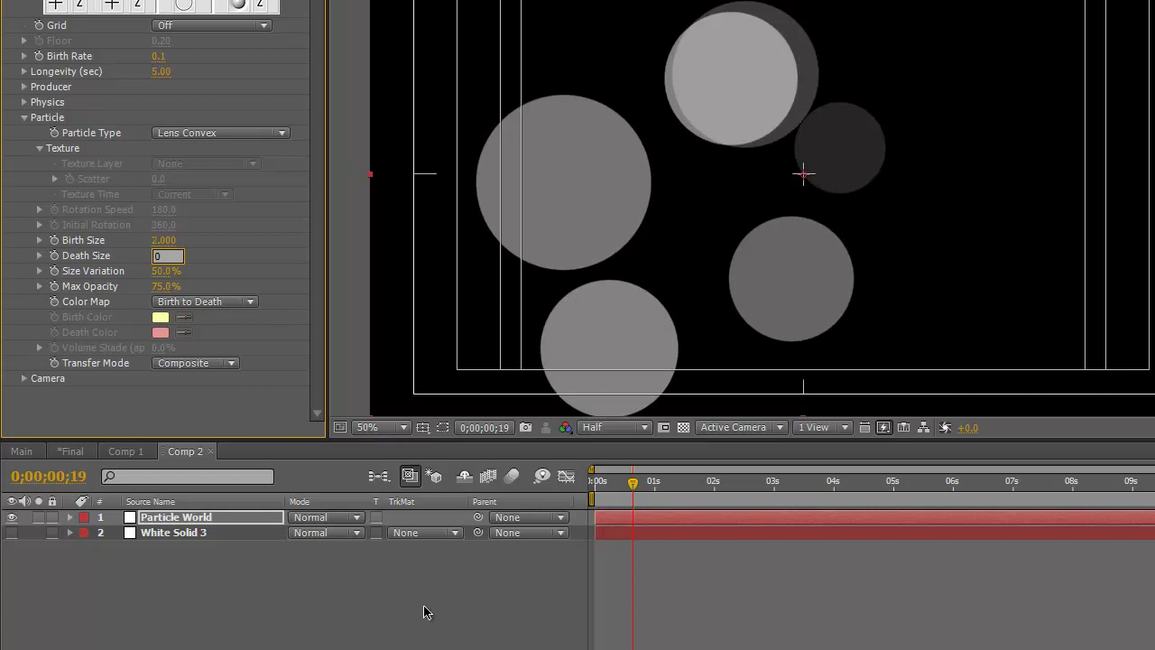
{"action": "left_click", "coordinate": [426, 611]}
{"action": "left_click_drag", "start_coordinate": [597, 487], "coordinate": [640, 495]}
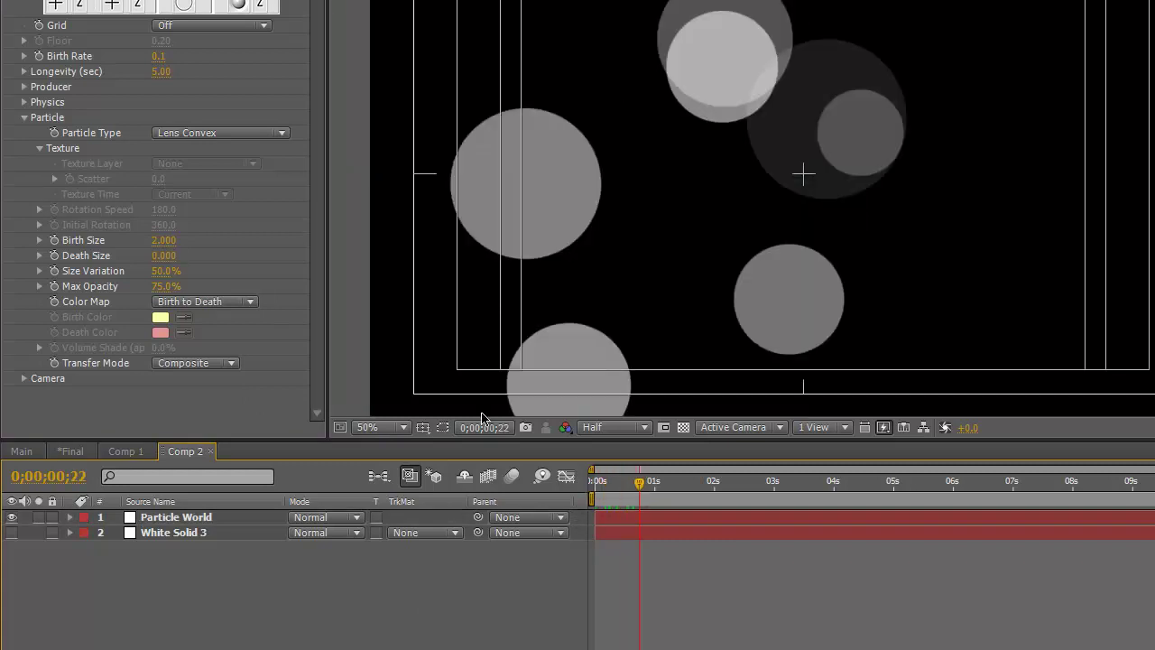
{"action": "left_click", "coordinate": [163, 240]}
{"action": "type", "text": "1"}
{"action": "left_click", "coordinate": [424, 517]}
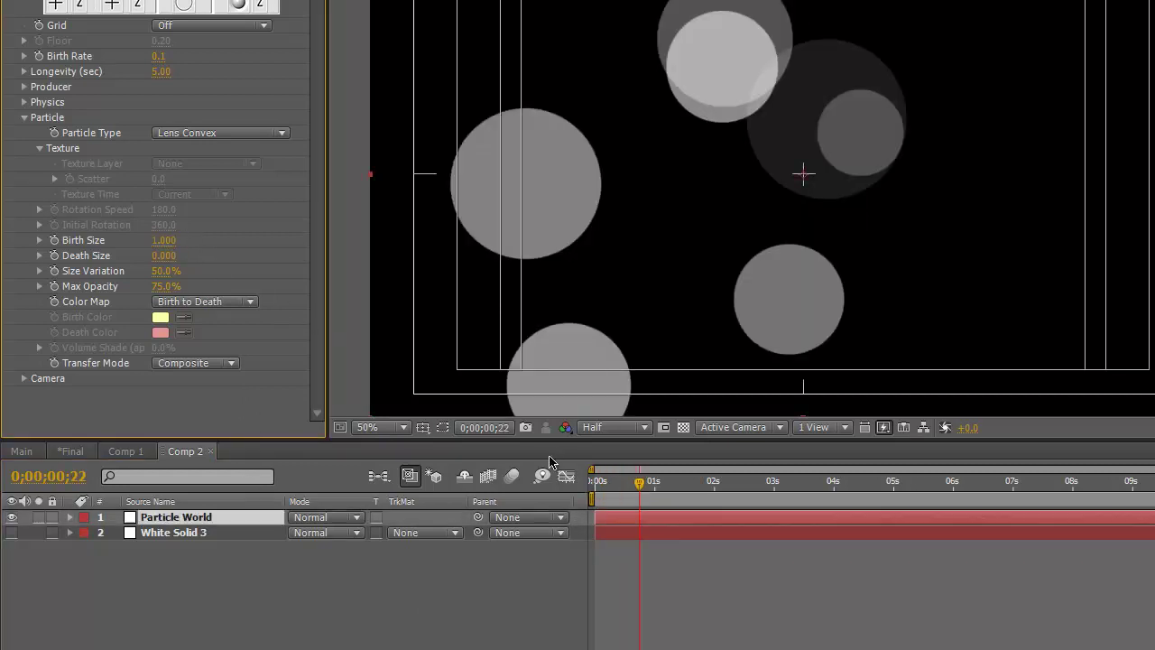
{"action": "left_click_drag", "start_coordinate": [593, 496], "coordinate": [660, 495]}
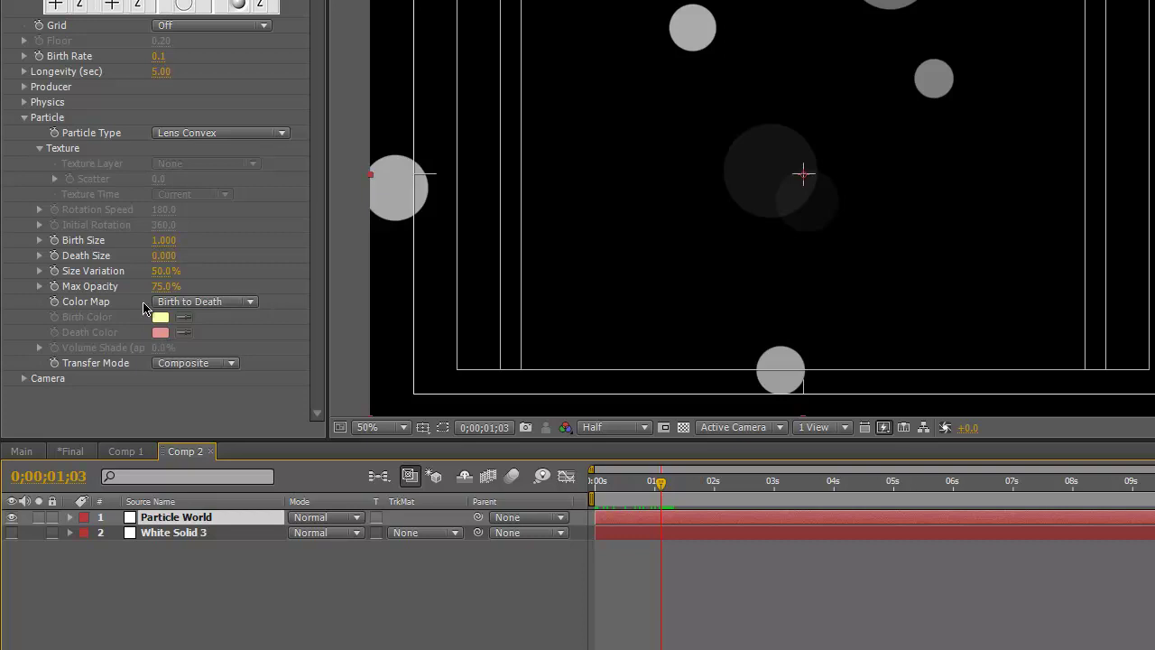
Raise Max Opacity to 100% and return to the start of the timeline.
{"action": "left_click_drag", "start_coordinate": [168, 287], "coordinate": [446, 279]}
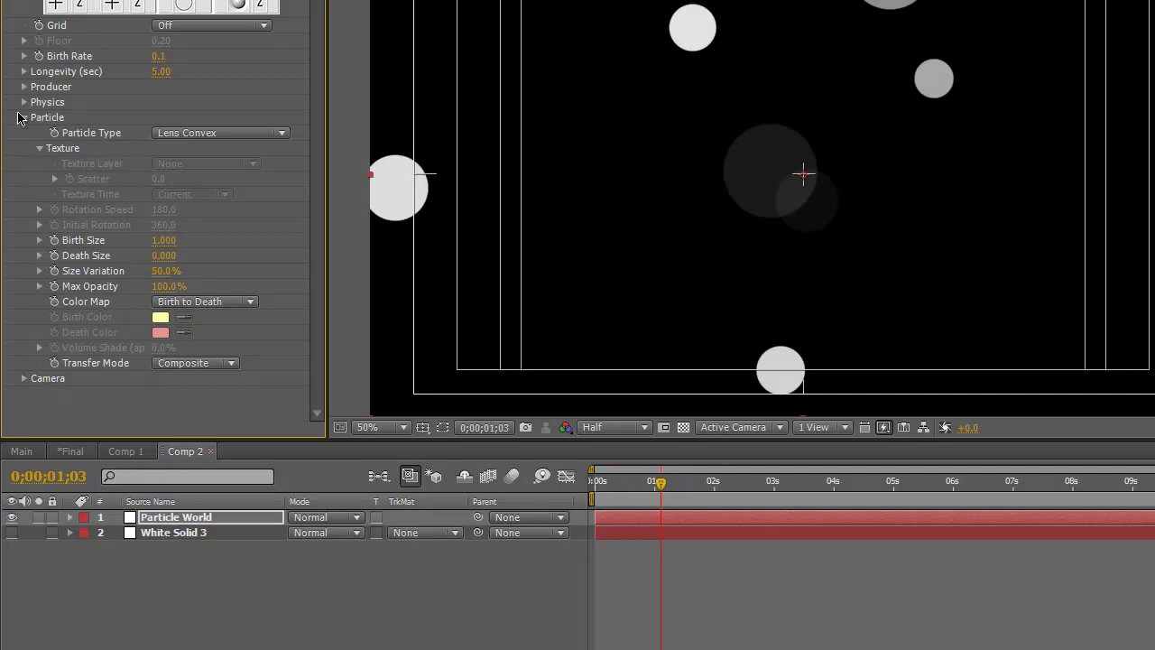
{"action": "left_click", "coordinate": [25, 118]}
{"action": "key", "text": "Home"}
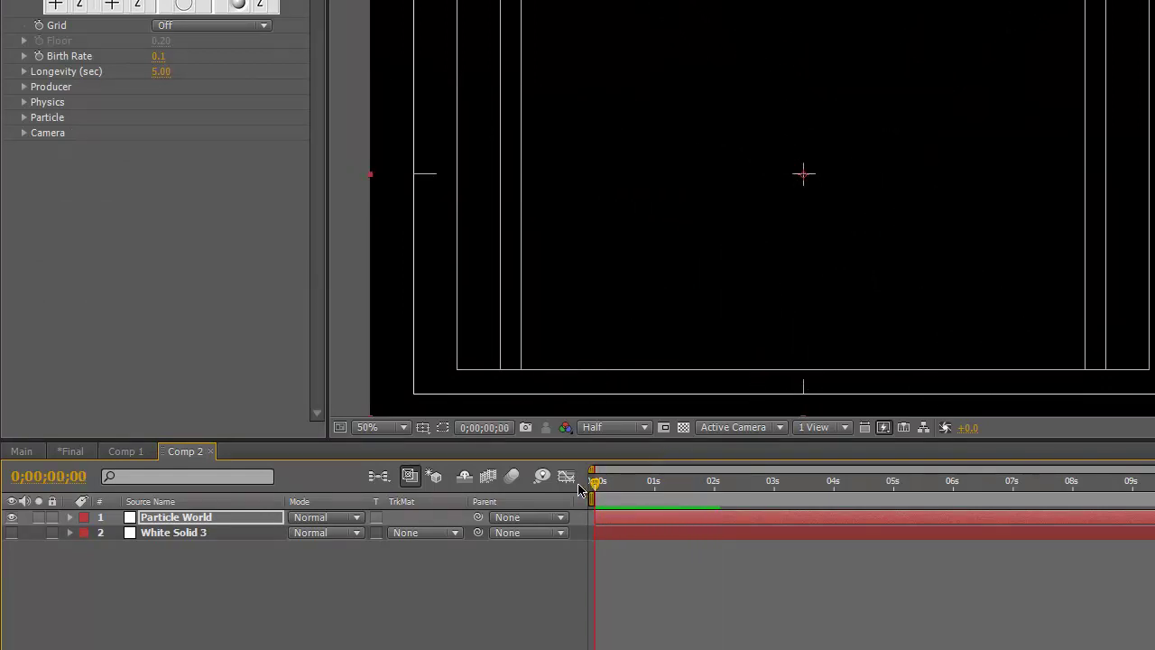
Set the particle Velocity to 0.50 and preview the result.
{"action": "left_click", "coordinate": [24, 118]}
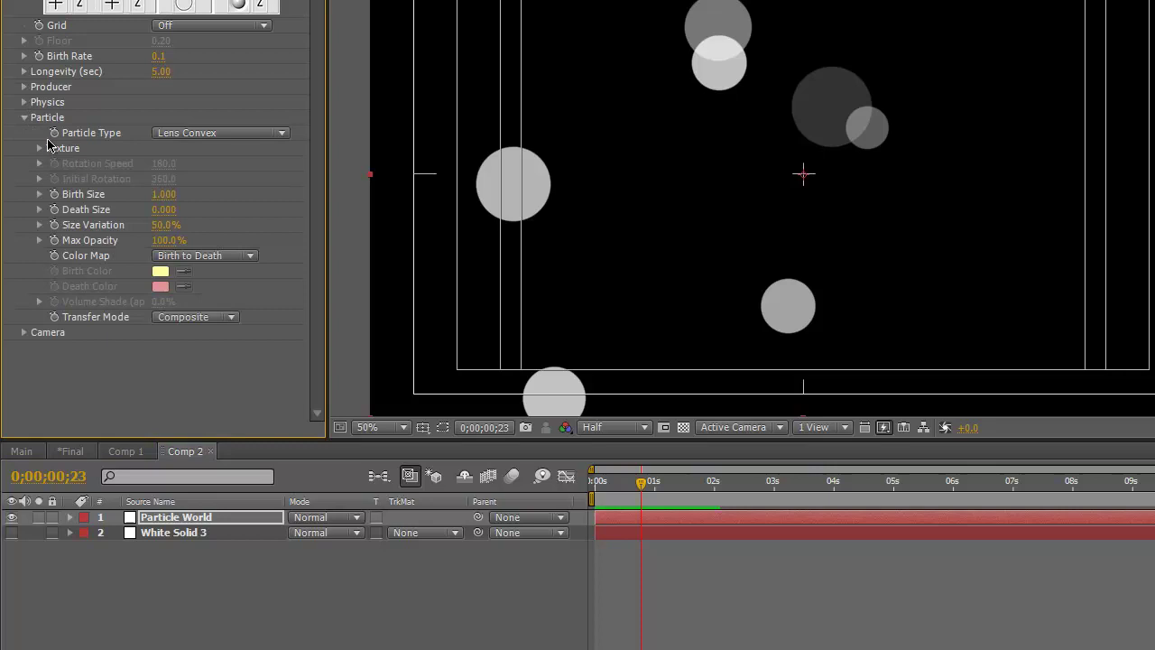
{"action": "left_click", "coordinate": [25, 102]}
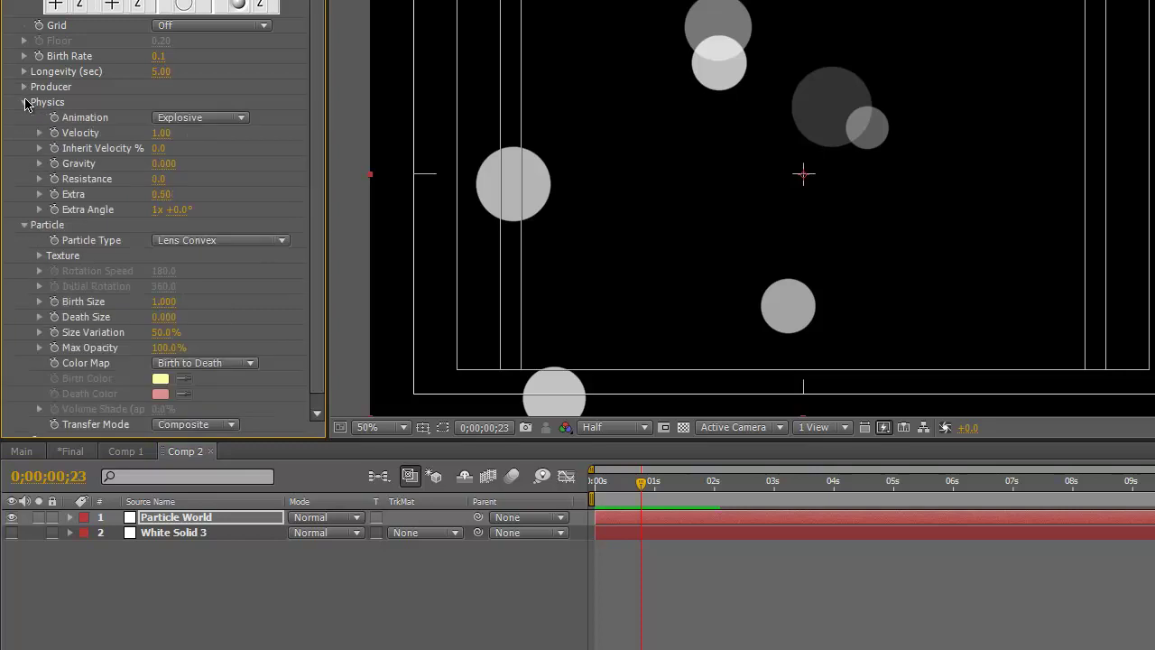
{"action": "left_click", "coordinate": [167, 134]}
{"action": "type", "text": ".5"}
{"action": "key", "text": "Return"}
{"action": "left_click_drag", "start_coordinate": [603, 483], "coordinate": [634, 492]}
{"action": "key", "text": "KP_0"}
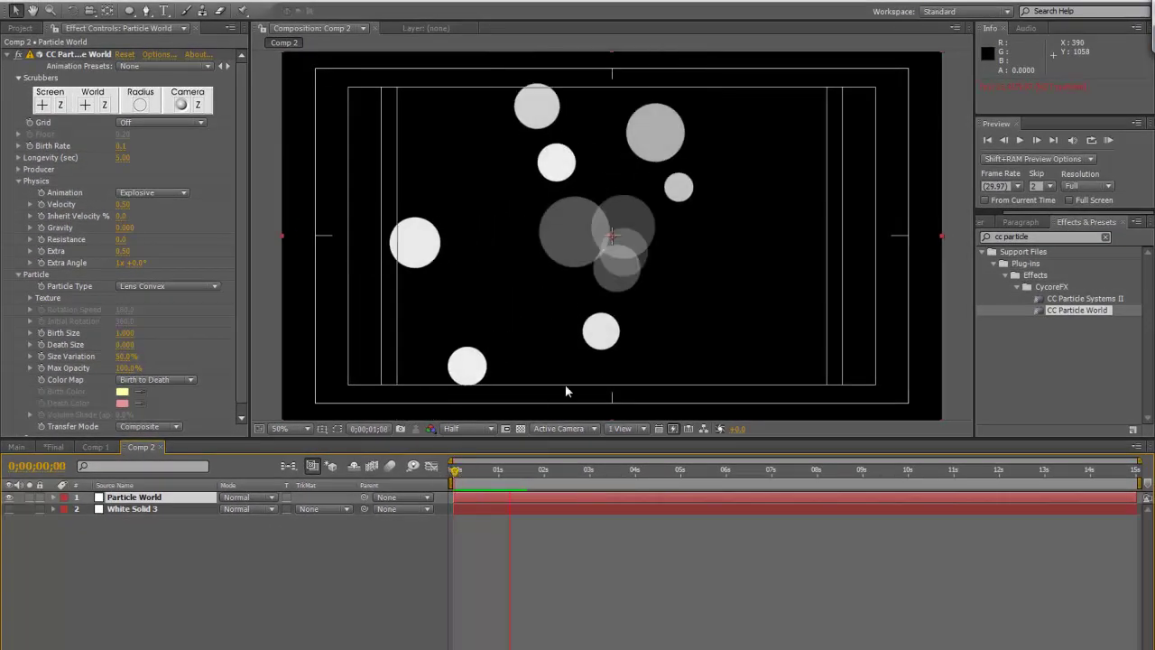
Make White Solid 3 visible again behind the particles.
{"action": "left_click", "coordinate": [9, 509]}
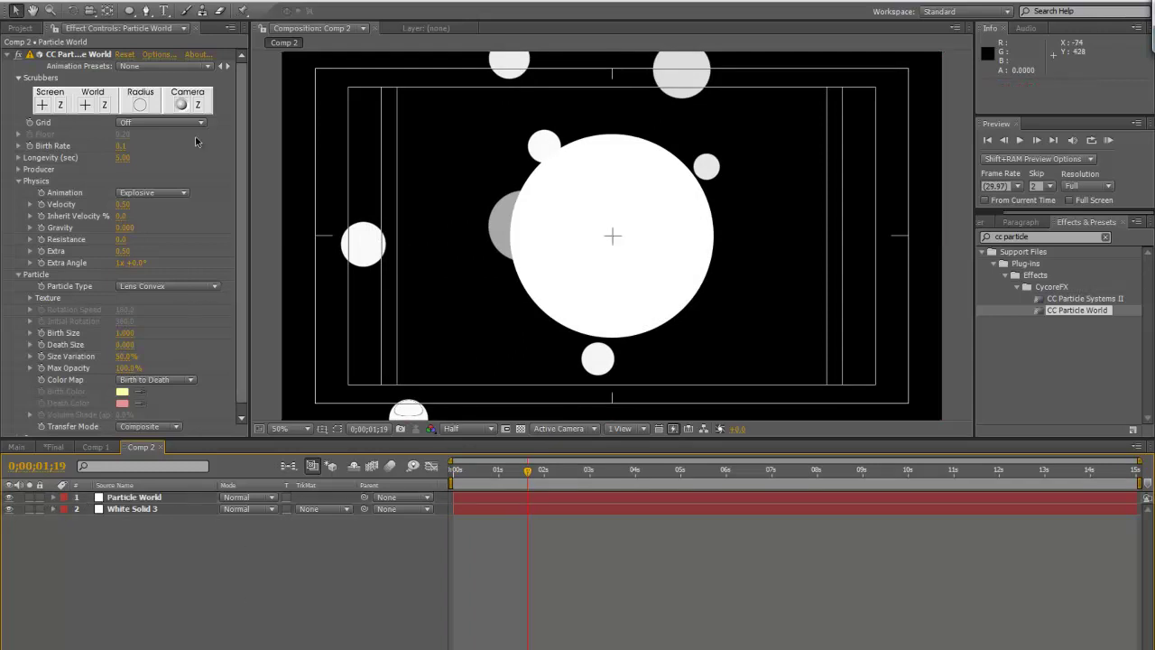
{"action": "left_click", "coordinate": [7, 54]}
{"action": "left_click_drag", "start_coordinate": [453, 470], "coordinate": [523, 481]}
Add an adjustment layer on top of the layer stack.
{"action": "left_click", "coordinate": [124, 3]}
{"action": "mouse_move", "coordinate": [180, 11]}
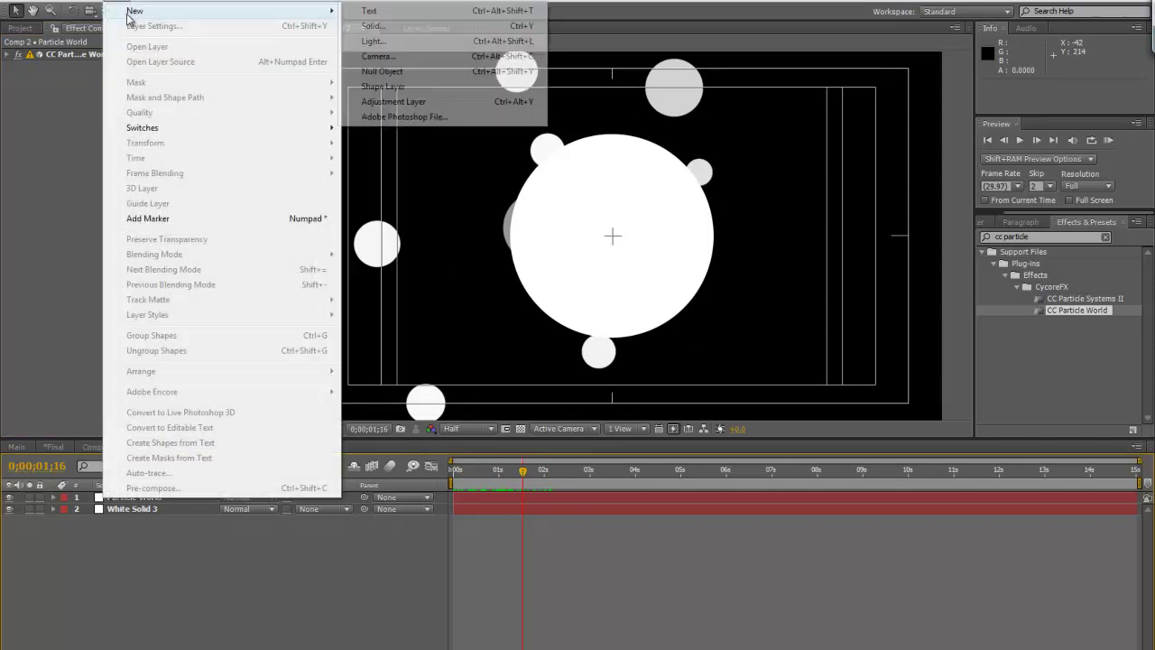
{"action": "left_click", "coordinate": [379, 103]}
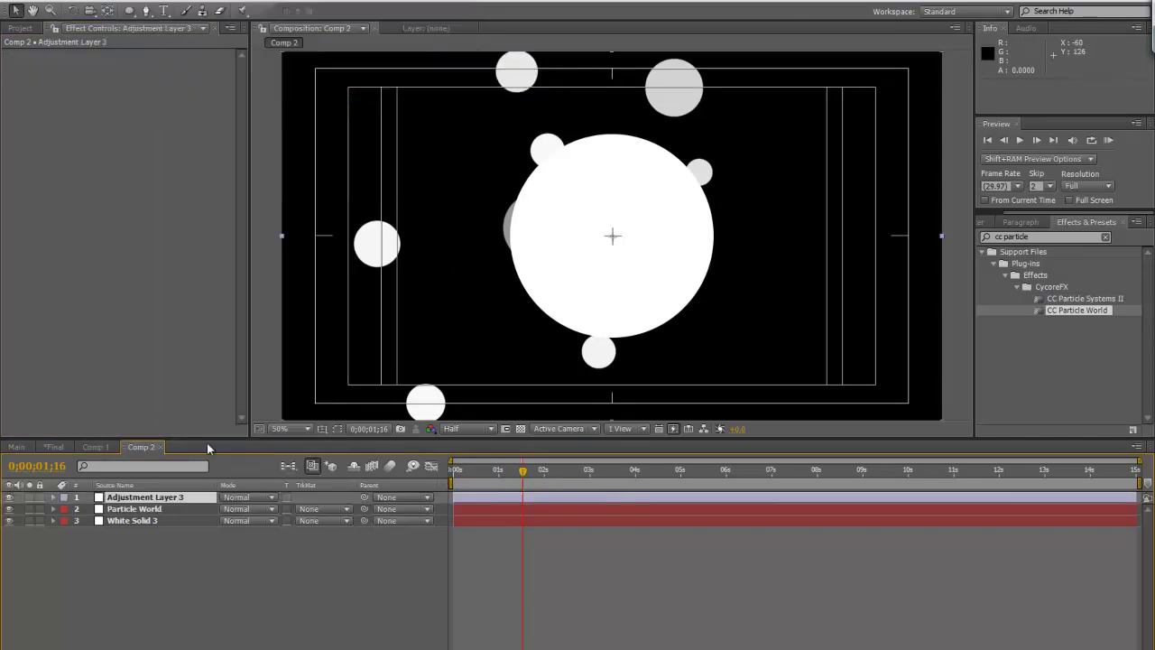
Apply Fast Blur to the adjustment layer with Blurriness 40.
{"action": "left_click", "coordinate": [1056, 237]}
{"action": "key", "text": "ctrl+a"}
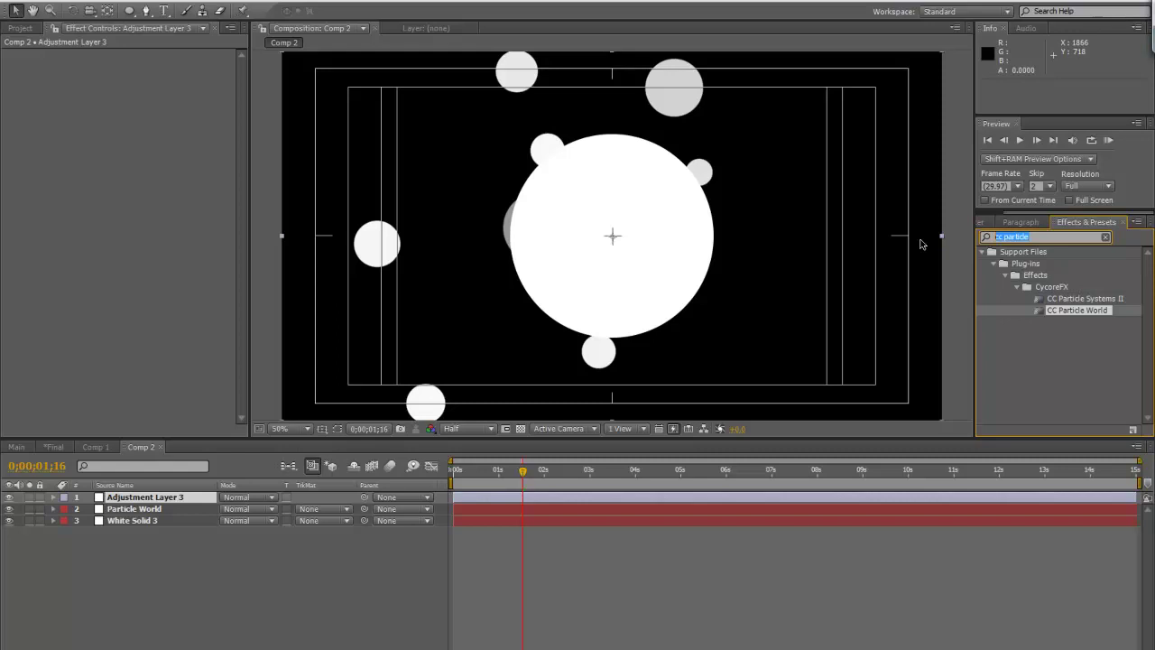
{"action": "key", "text": "BackSpace"}
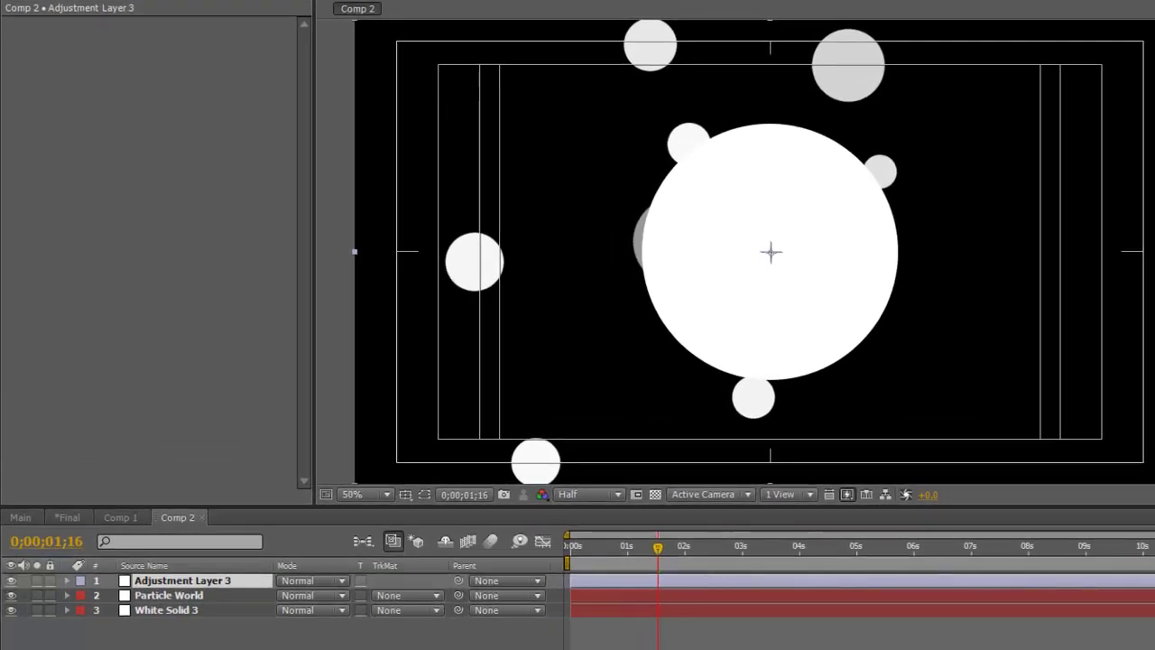
{"action": "key", "text": "ctrl+alt+shift+e"}
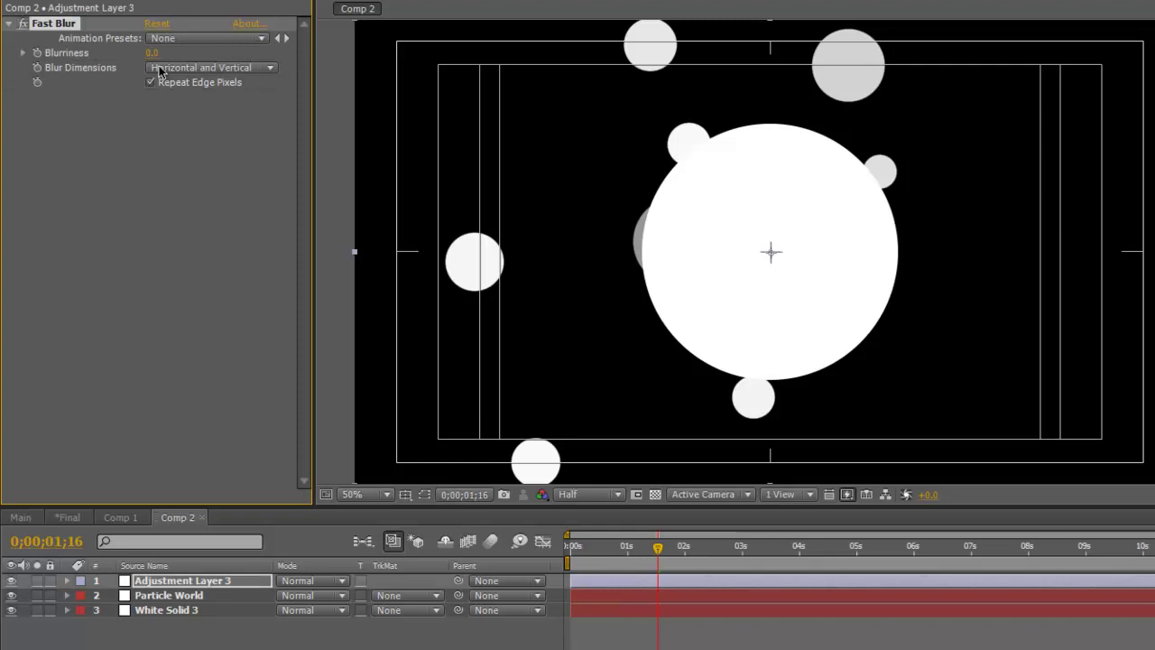
{"action": "left_click", "coordinate": [151, 53]}
{"action": "type", "text": "40"}
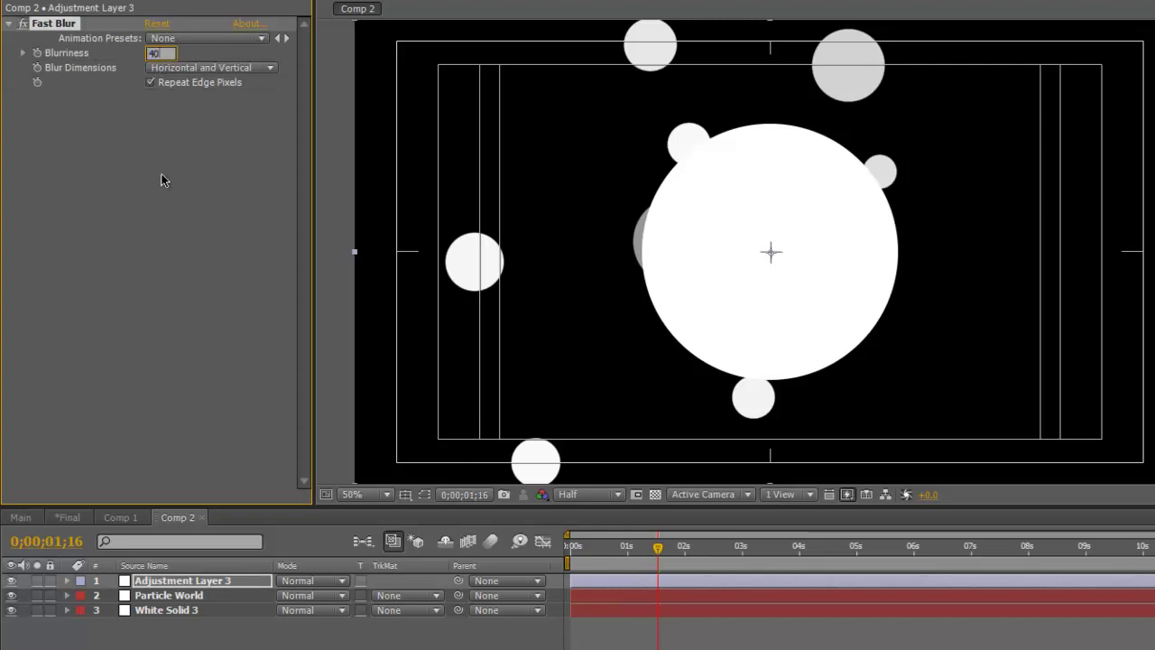
{"action": "key", "text": "Return"}
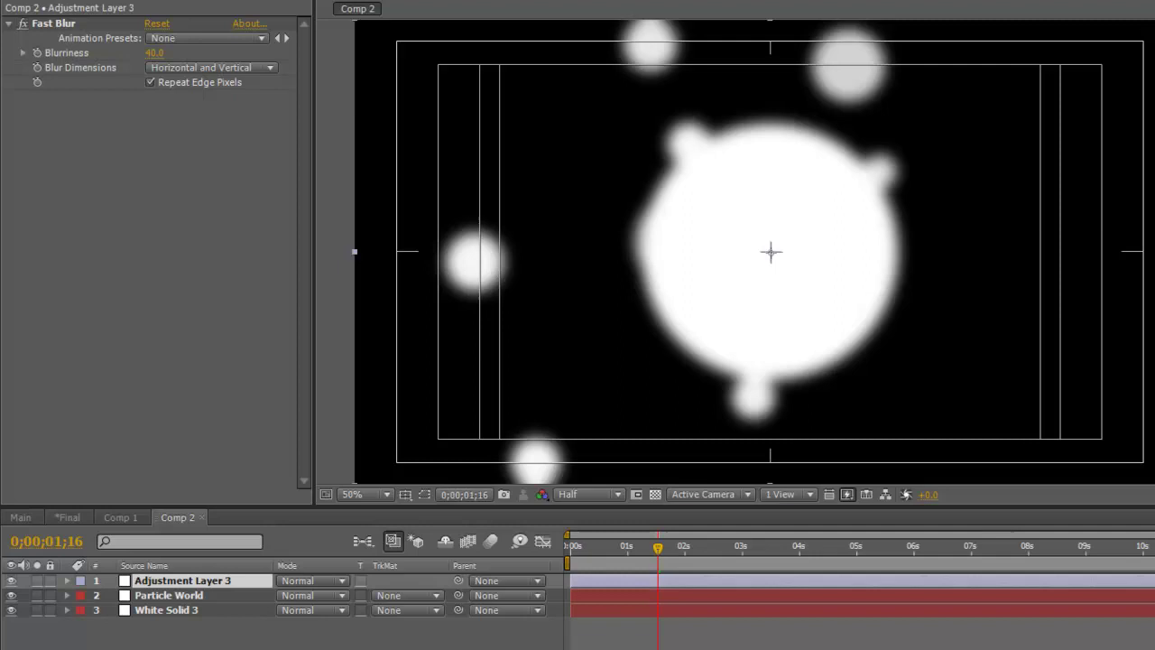
Add Levels on the Alpha channel with input white 0.5961 and a raised input black.
{"action": "left_click_drag", "start_coordinate": [123, 2], "coordinate": [123, 140]}
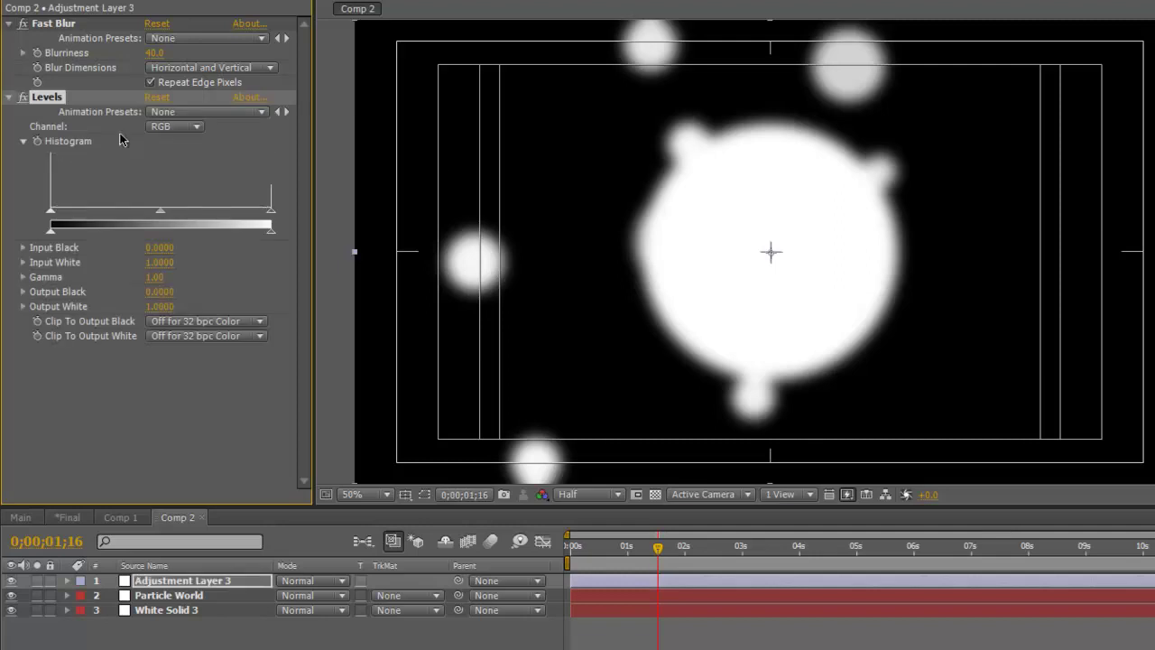
{"action": "left_click", "coordinate": [168, 129]}
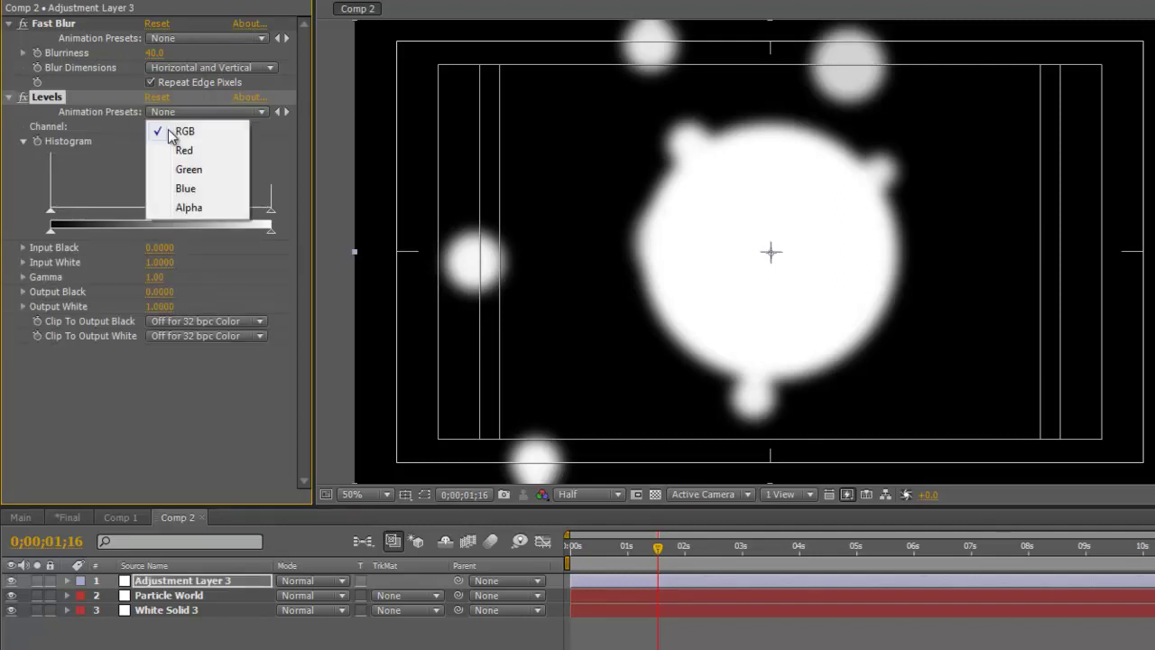
{"action": "left_click", "coordinate": [199, 208]}
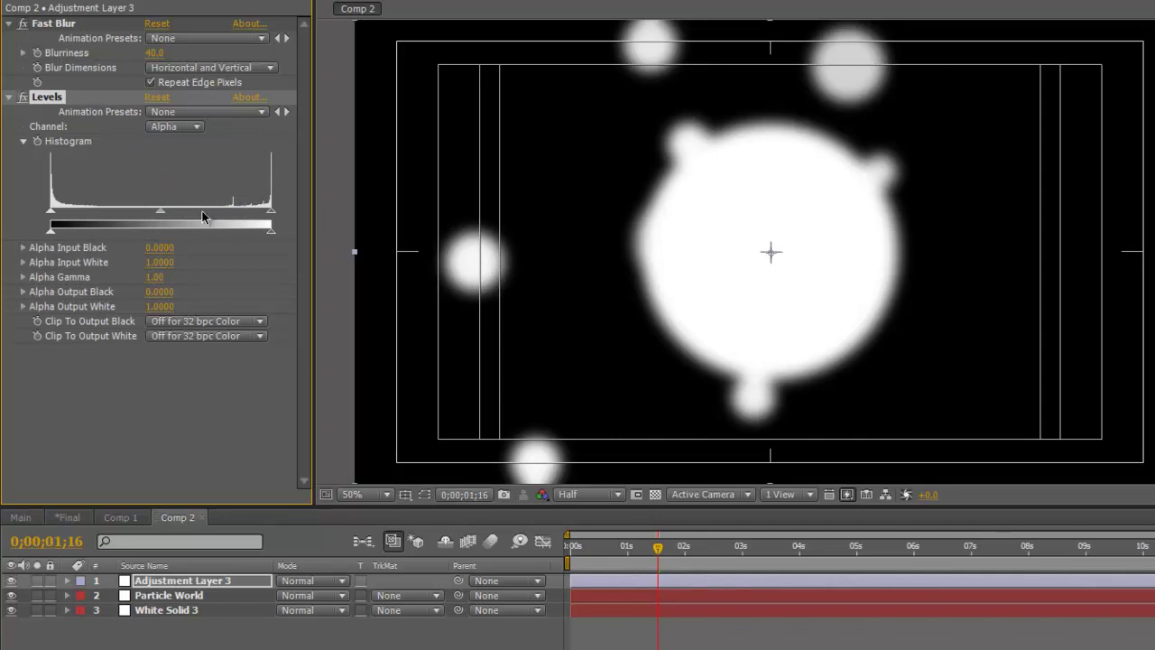
{"action": "left_click_drag", "start_coordinate": [267, 217], "coordinate": [183, 215]}
{"action": "left_click_drag", "start_coordinate": [50, 221], "coordinate": [152, 227]}
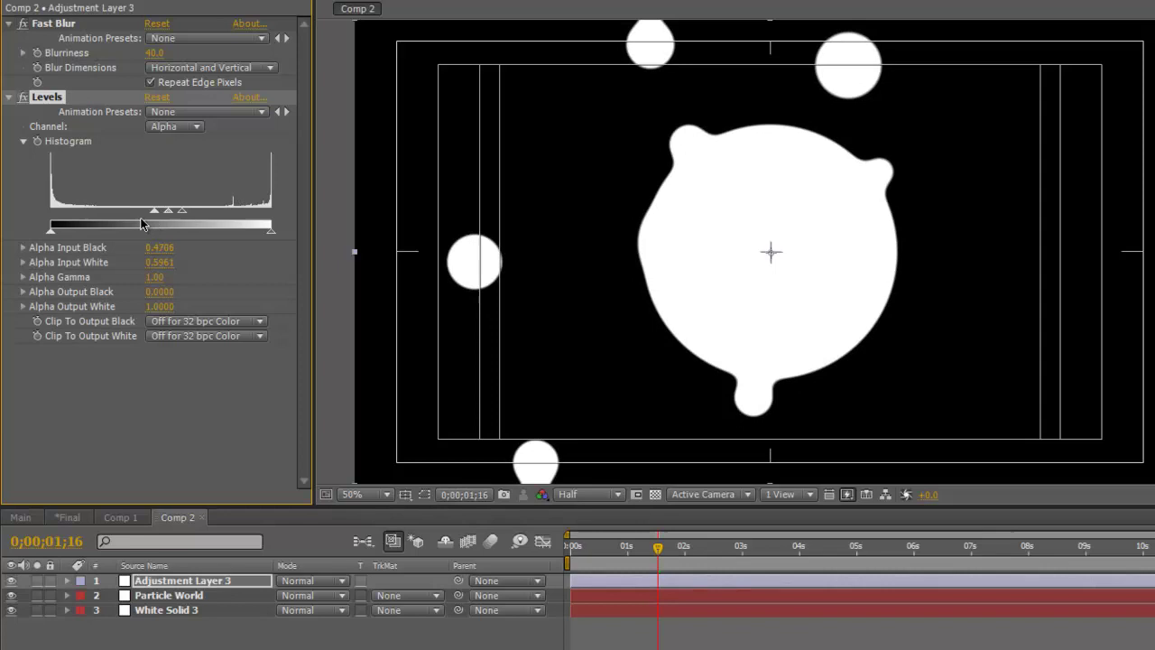
{"action": "left_click_drag", "start_coordinate": [155, 215], "coordinate": [163, 215]}
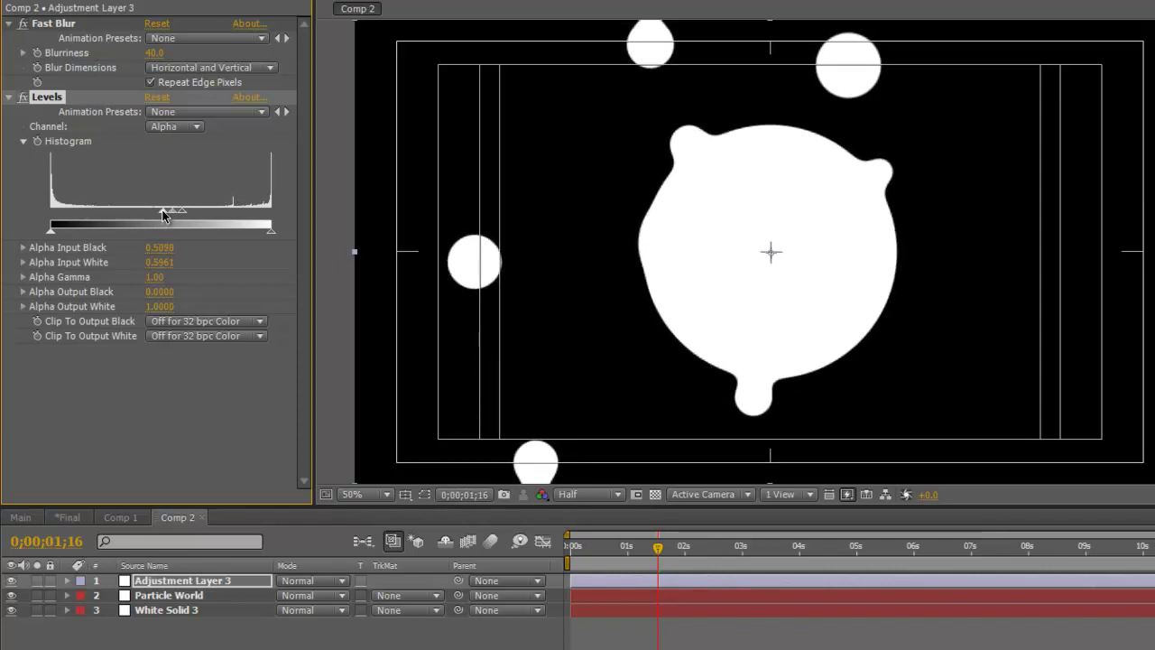
{"action": "left_click_drag", "start_coordinate": [574, 549], "coordinate": [748, 565]}
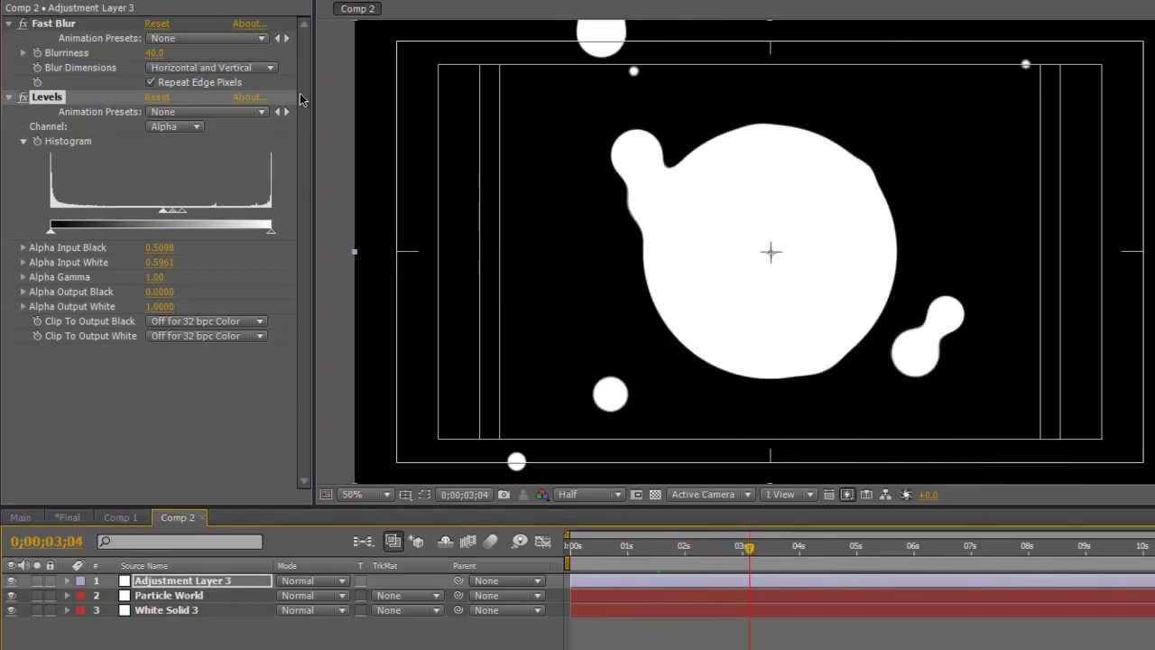
Raise Blurriness to 50 and alpha input black to 0.5451 for crisp merging blobs.
{"action": "left_click", "coordinate": [151, 56]}
{"action": "left_click", "coordinate": [183, 377]}
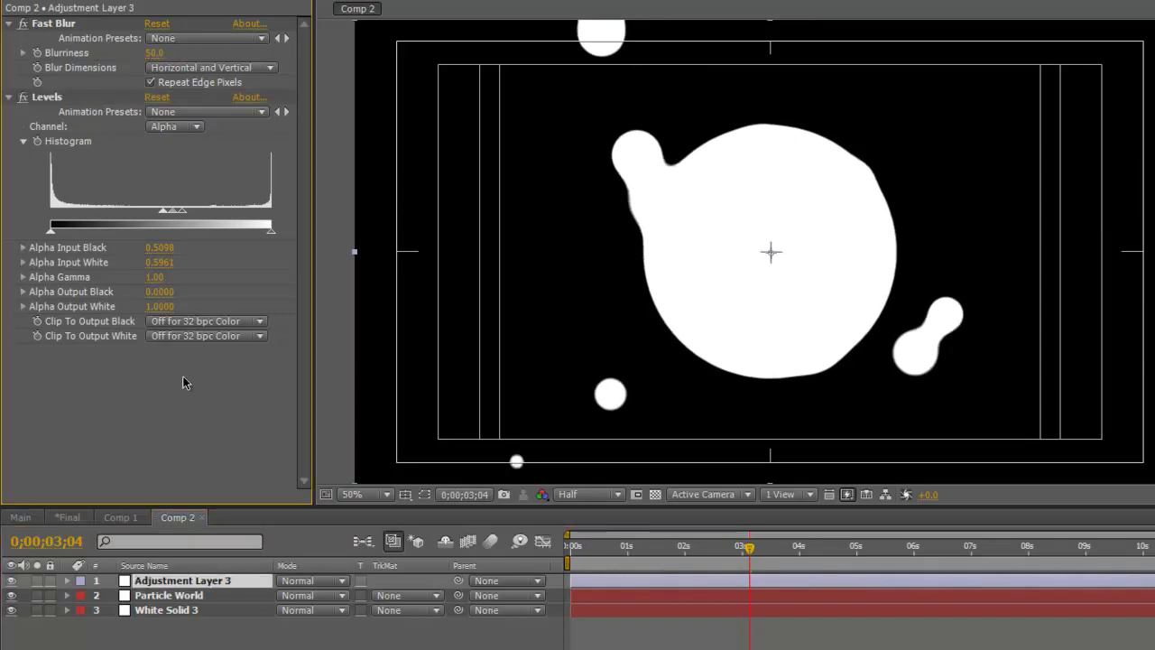
{"action": "left_click_drag", "start_coordinate": [568, 552], "coordinate": [649, 555]}
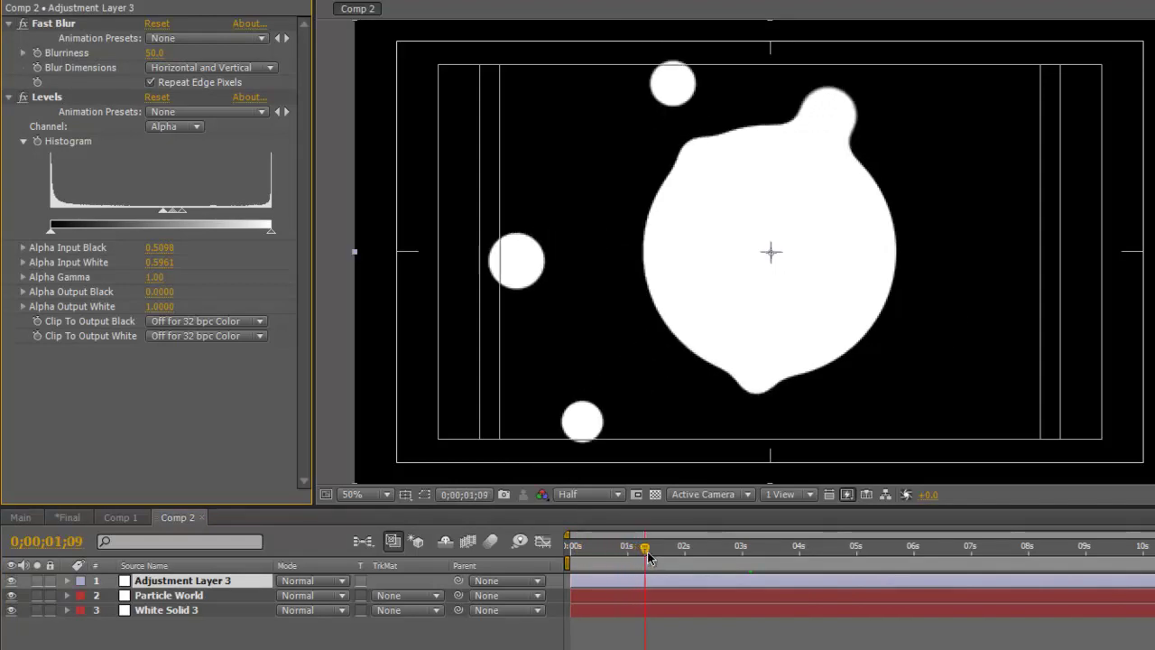
{"action": "left_click_drag", "start_coordinate": [166, 213], "coordinate": [171, 217]}
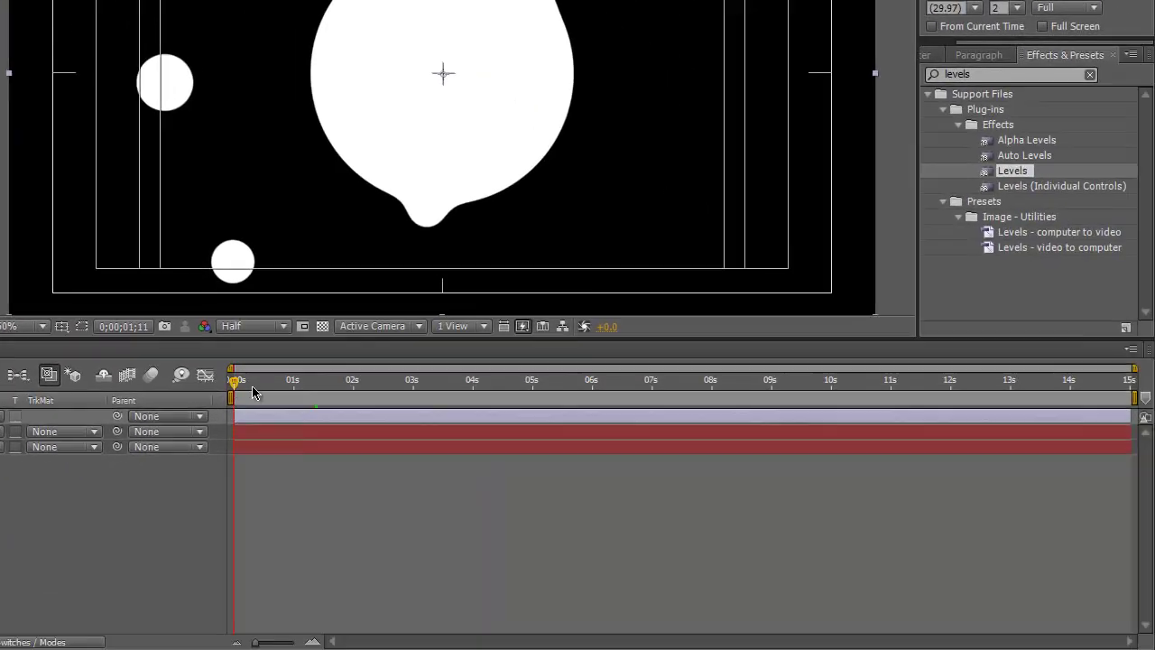
{"action": "left_click_drag", "start_coordinate": [253, 390], "coordinate": [303, 412]}
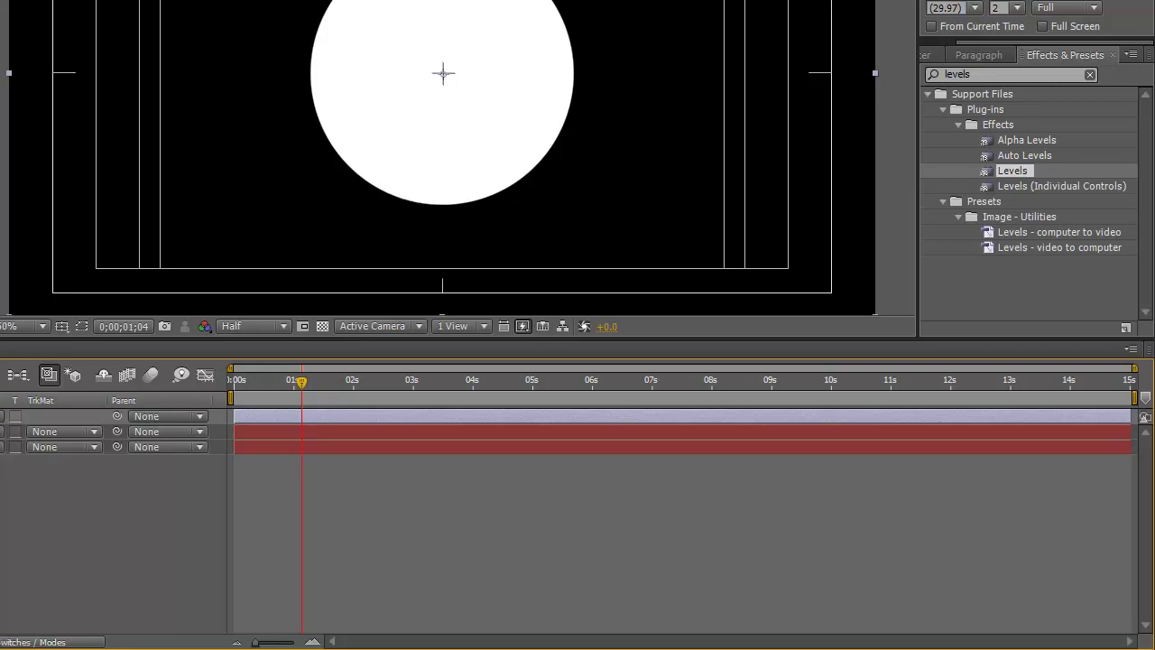
Create White Solid 4 with a small elliptical mask inside the big circle.
{"action": "key", "text": "ctrl+y"}
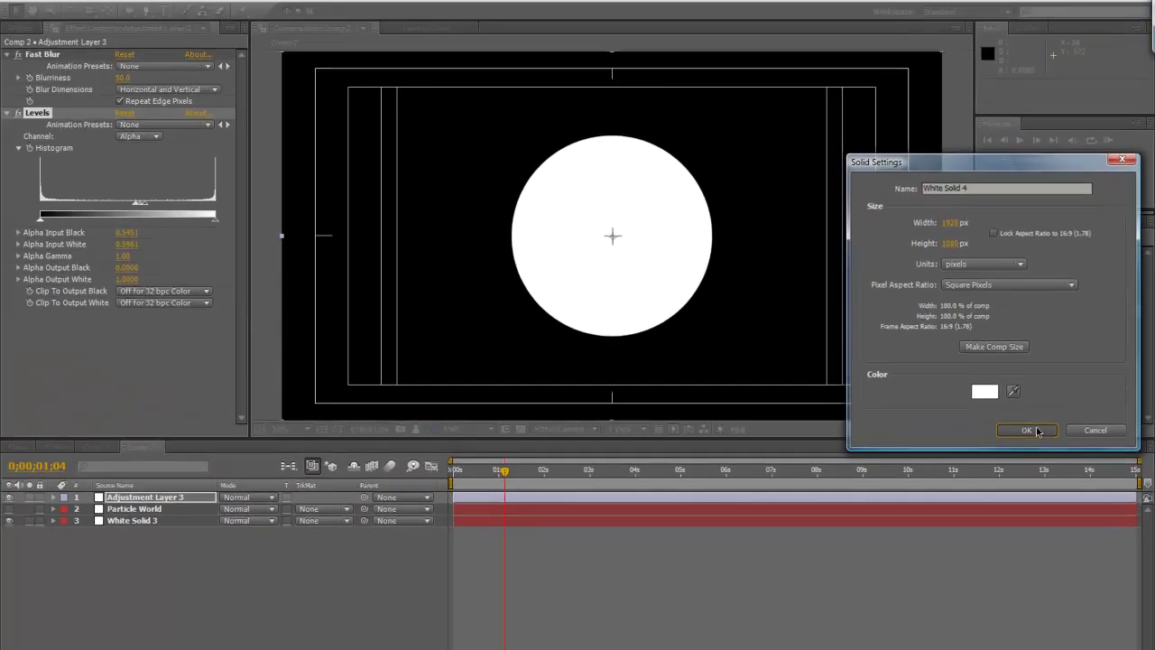
{"action": "key", "text": "Return"}
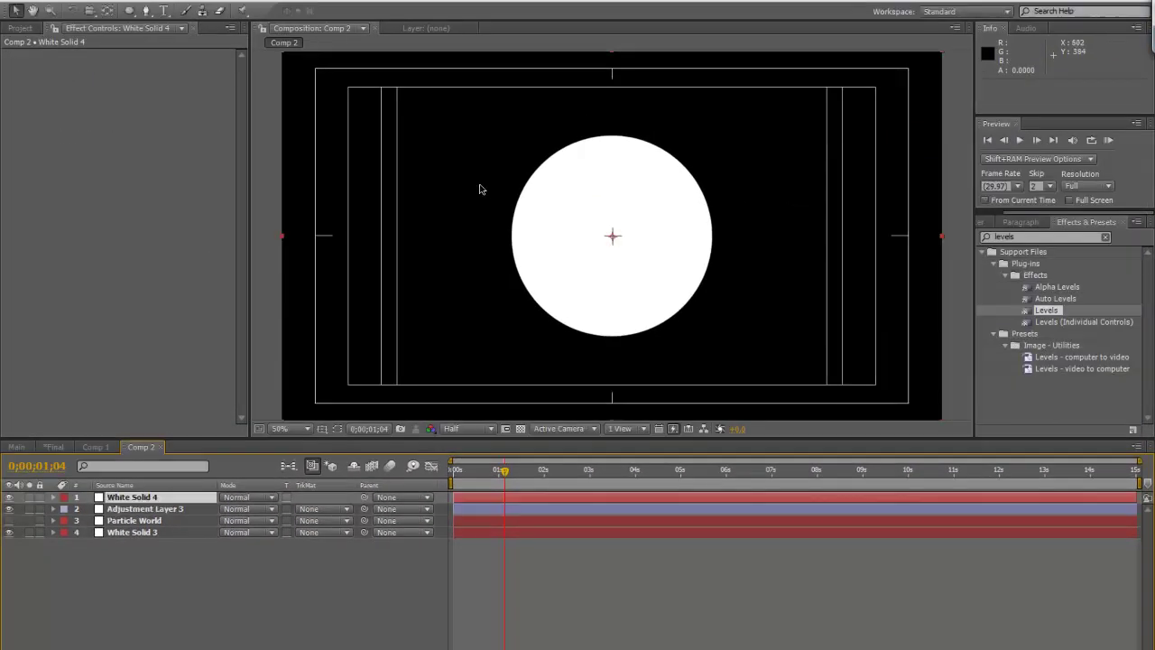
{"action": "left_click", "coordinate": [130, 10]}
{"action": "left_click_drag", "start_coordinate": [431, 225], "coordinate": [578, 274]}
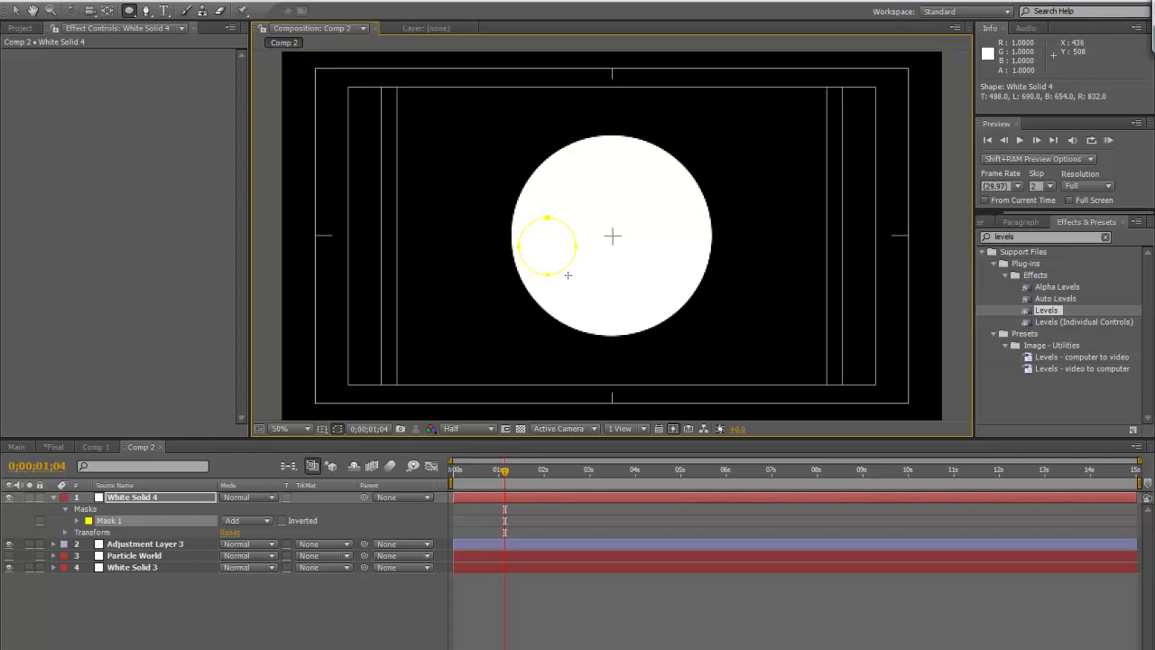
{"action": "left_click", "coordinate": [14, 9]}
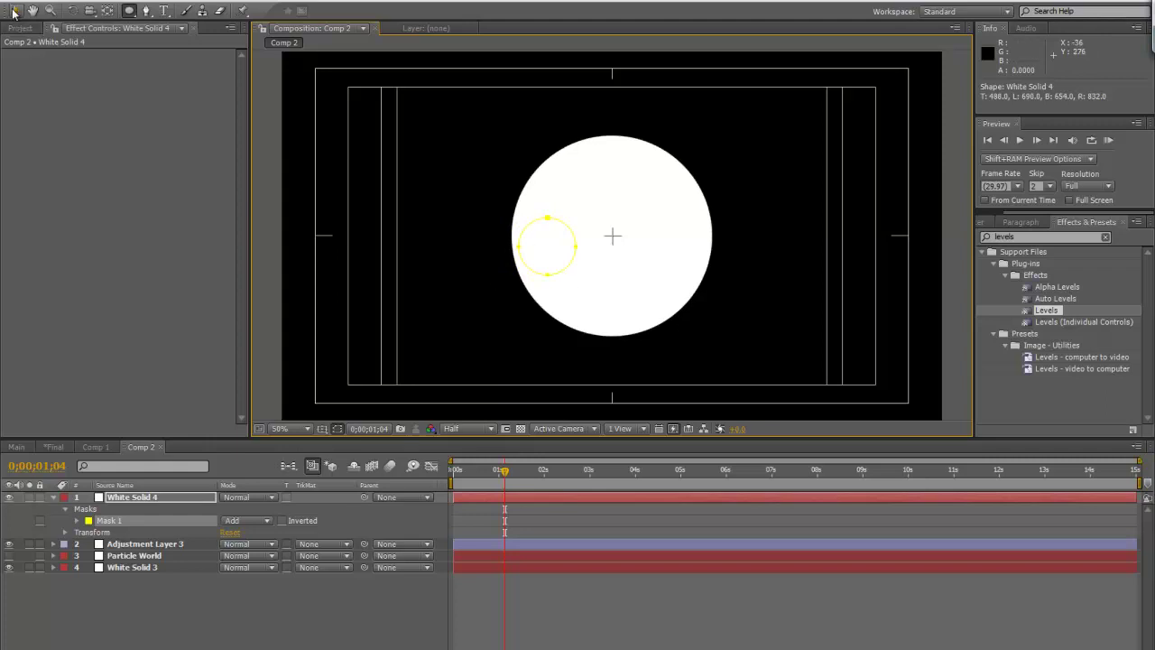
{"action": "double_click", "coordinate": [547, 222]}
{"action": "key", "text": "m"}
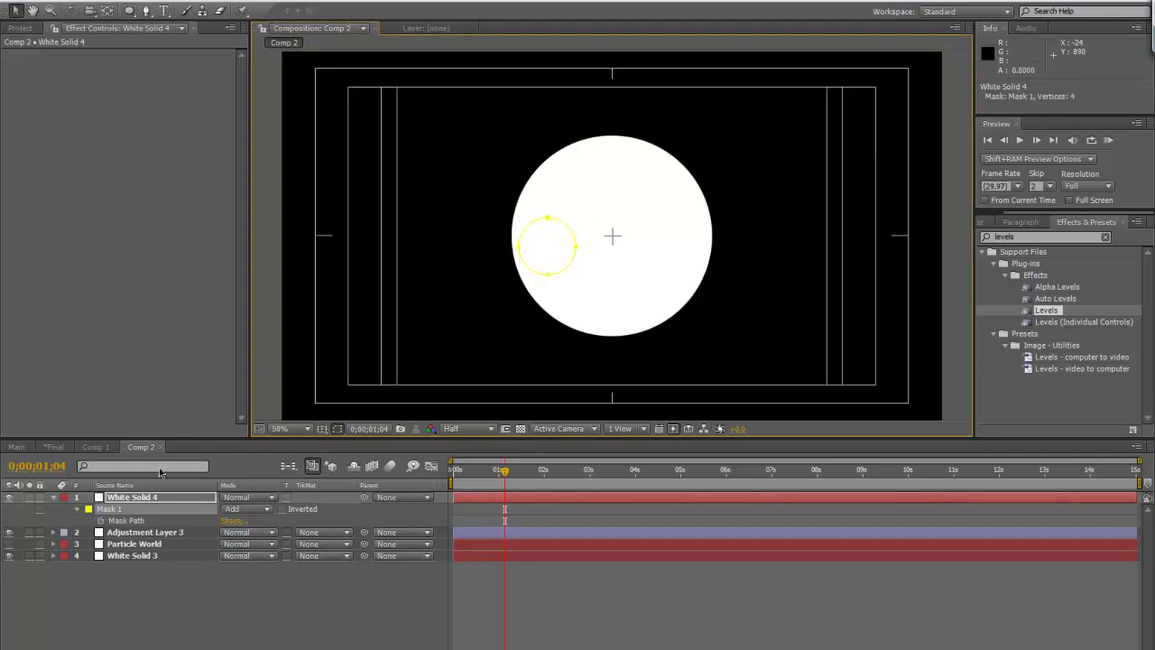
Keyframe the small circle sliding left over 2 s, then move White Solid 4 below Adjustment Layer 3.
{"action": "left_click", "coordinate": [102, 521]}
{"action": "left_click", "coordinate": [454, 472]}
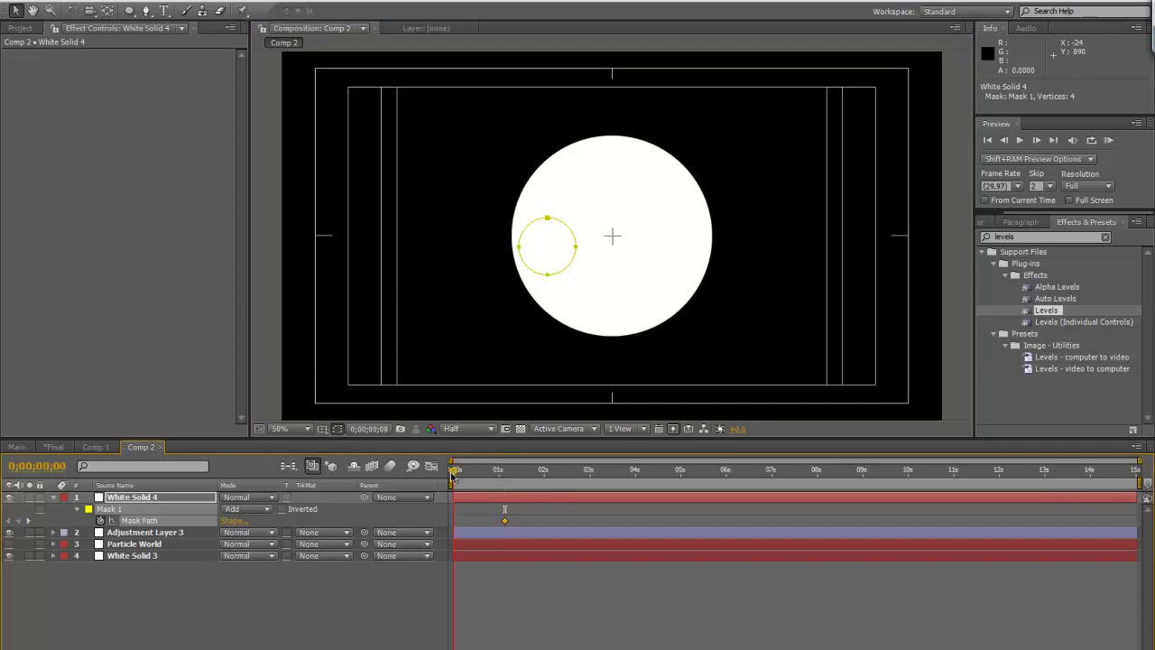
{"action": "left_click_drag", "start_coordinate": [522, 513], "coordinate": [454, 523]}
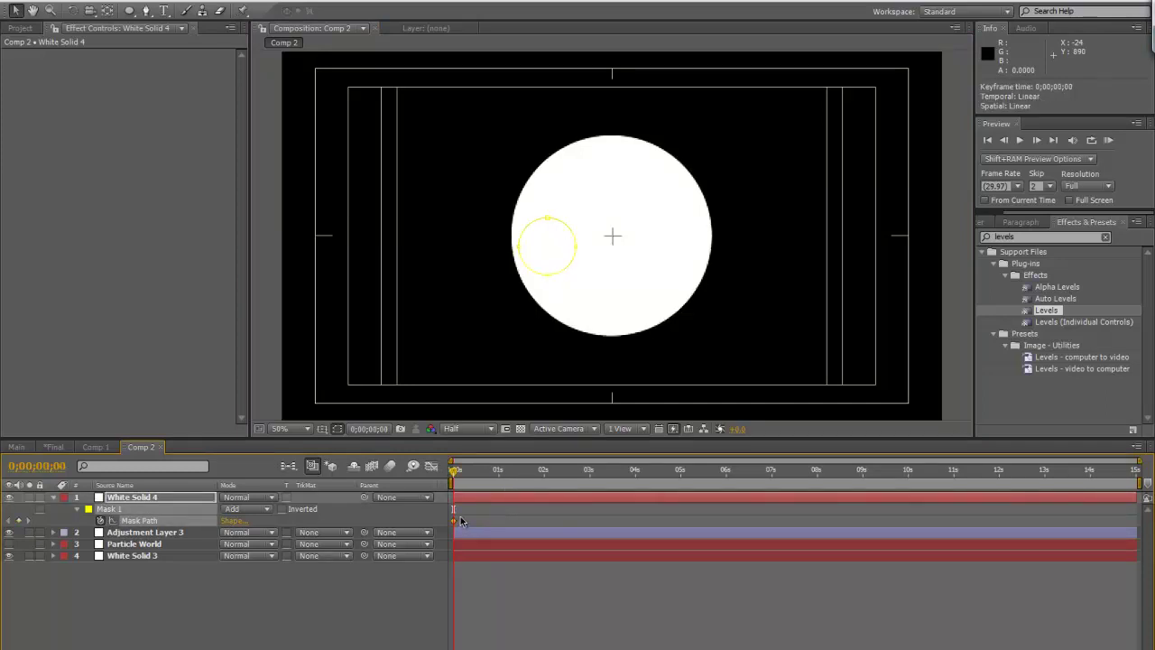
{"action": "left_click", "coordinate": [543, 471]}
{"action": "left_click_drag", "start_coordinate": [544, 474], "coordinate": [545, 475]}
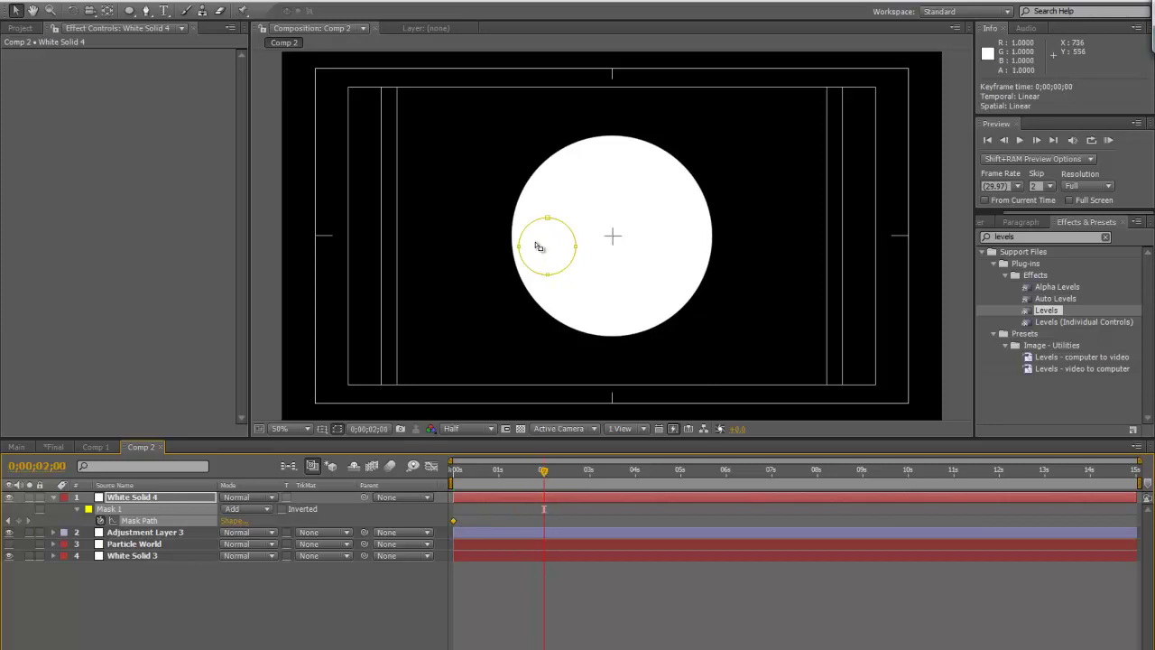
{"action": "double_click", "coordinate": [550, 272]}
{"action": "left_click_drag", "start_coordinate": [537, 262], "coordinate": [392, 273]}
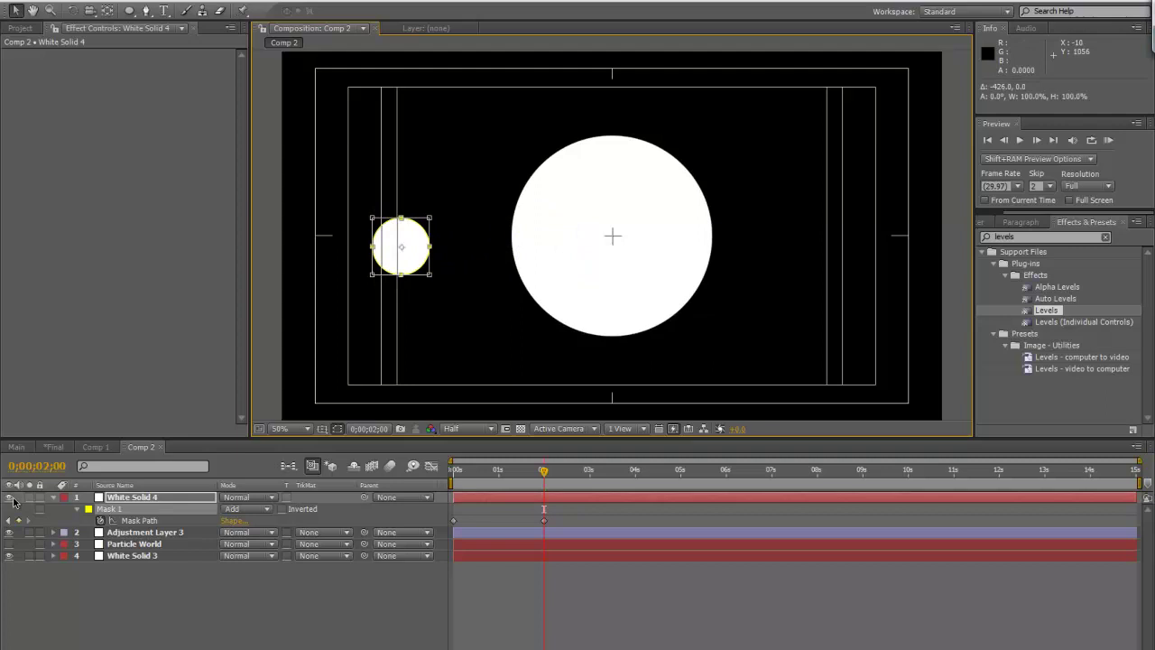
{"action": "left_click", "coordinate": [51, 499]}
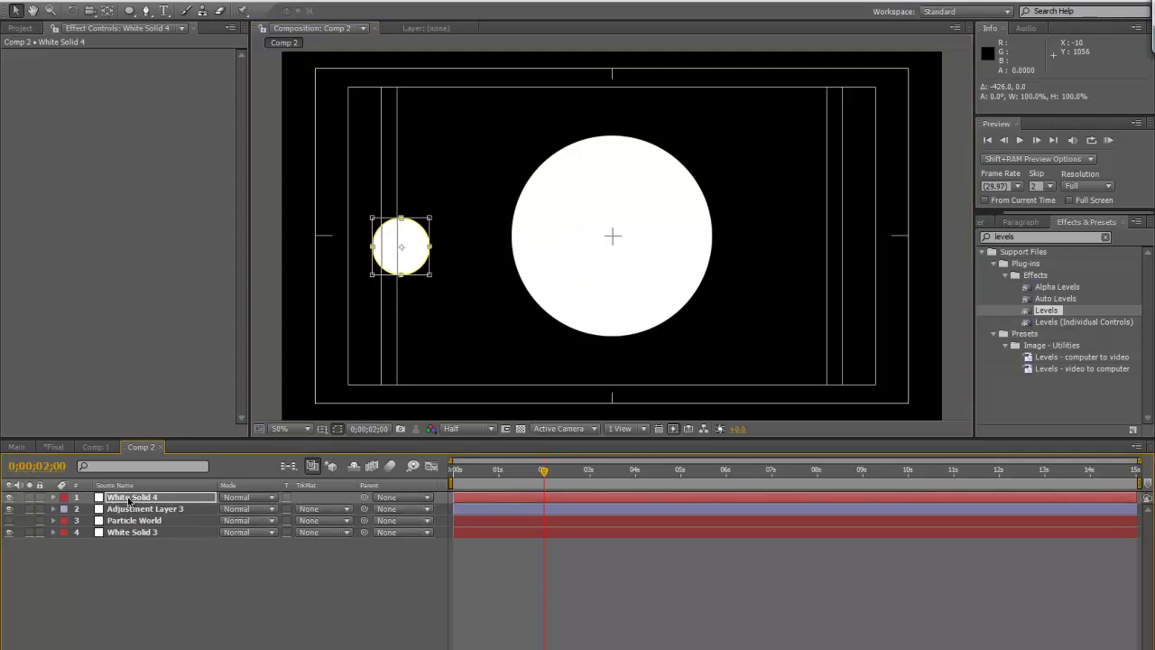
{"action": "left_click_drag", "start_coordinate": [129, 501], "coordinate": [136, 523]}
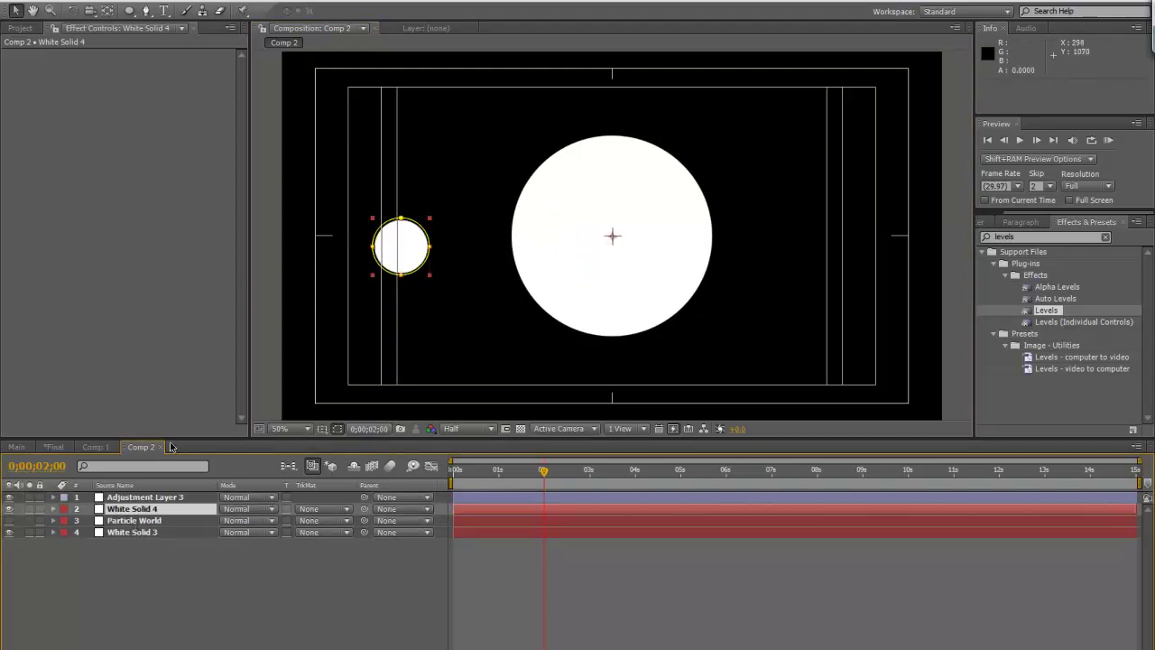
Preview from the start, then hide White Solid 4 and replay from just before one second.
{"action": "key", "text": "ctrl+z"}
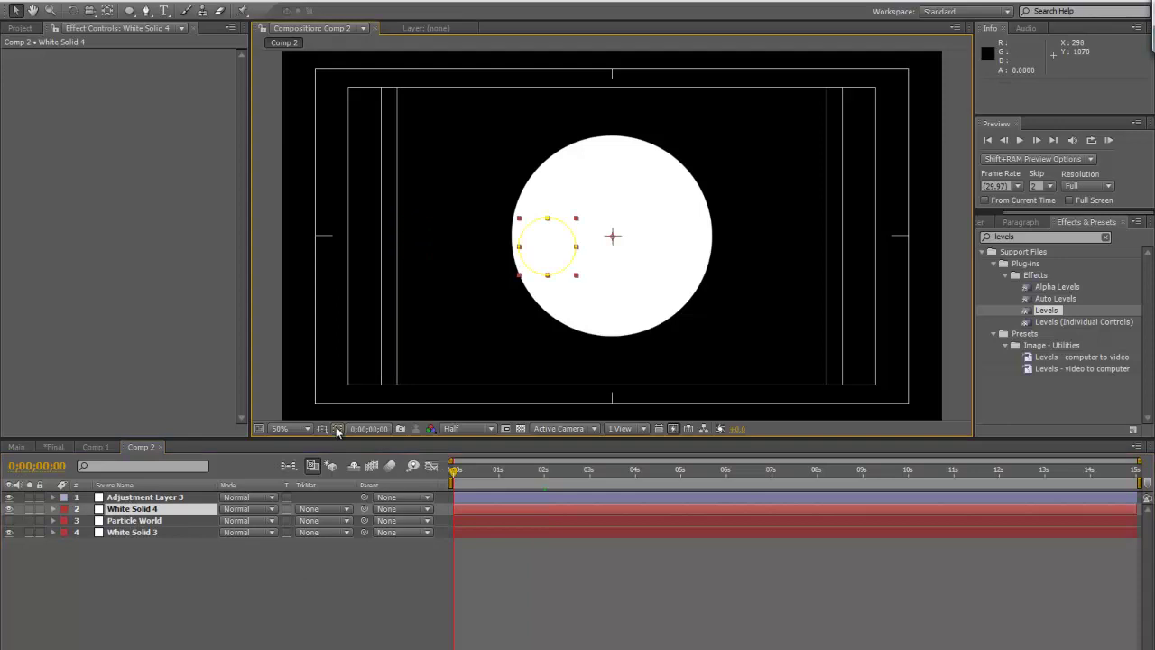
{"action": "key", "text": "space"}
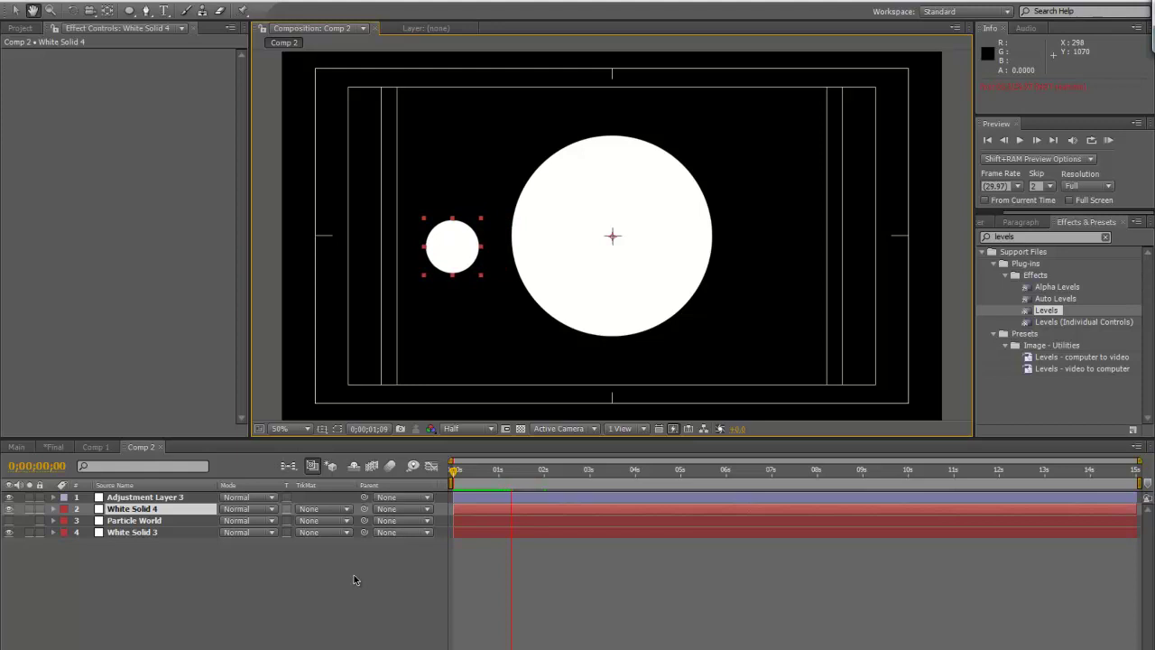
{"action": "key", "text": "space"}
{"action": "left_click", "coordinate": [455, 471]}
{"action": "key", "text": "space"}
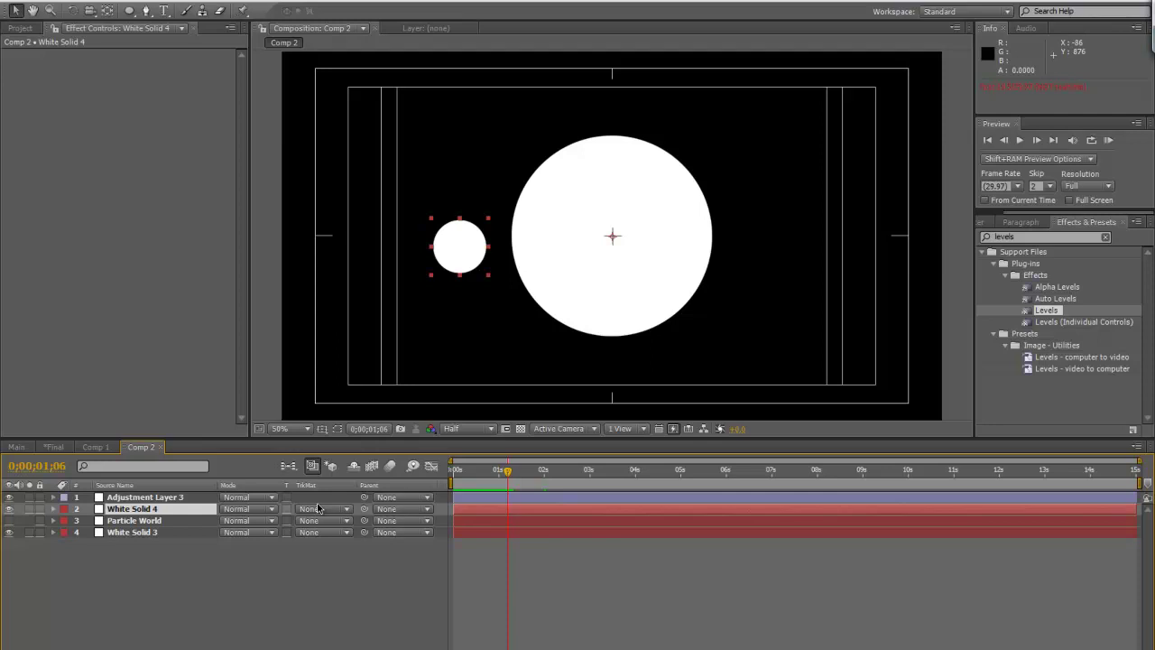
{"action": "left_click", "coordinate": [9, 508]}
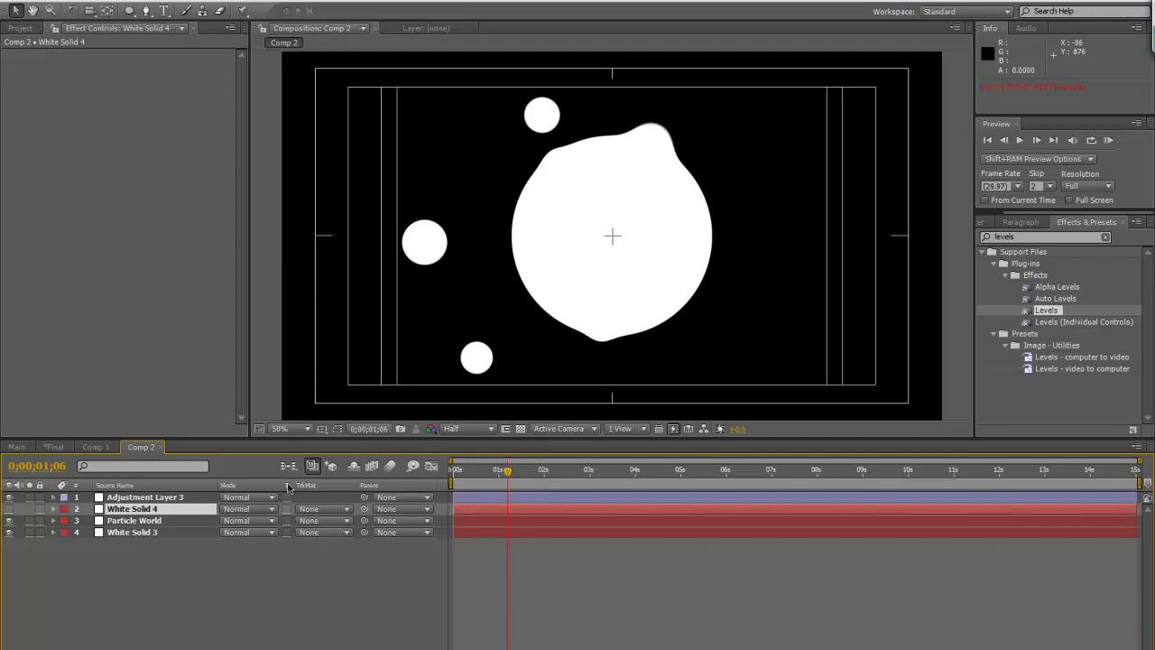
{"action": "left_click_drag", "start_coordinate": [465, 471], "coordinate": [495, 470]}
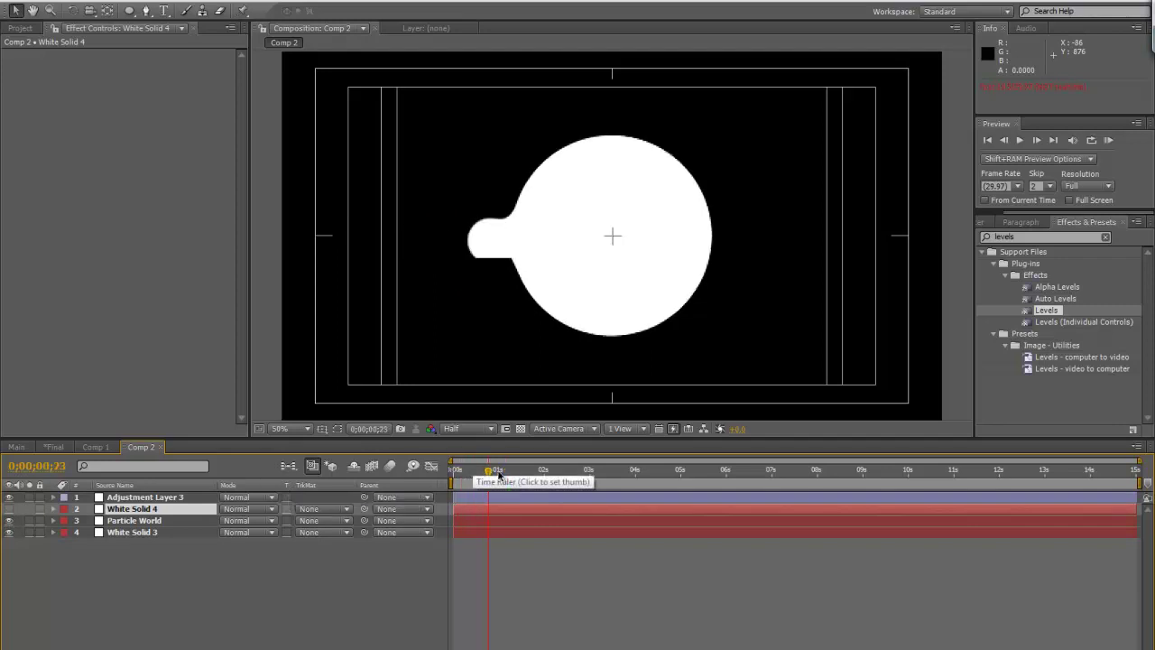
{"action": "key", "text": "space"}
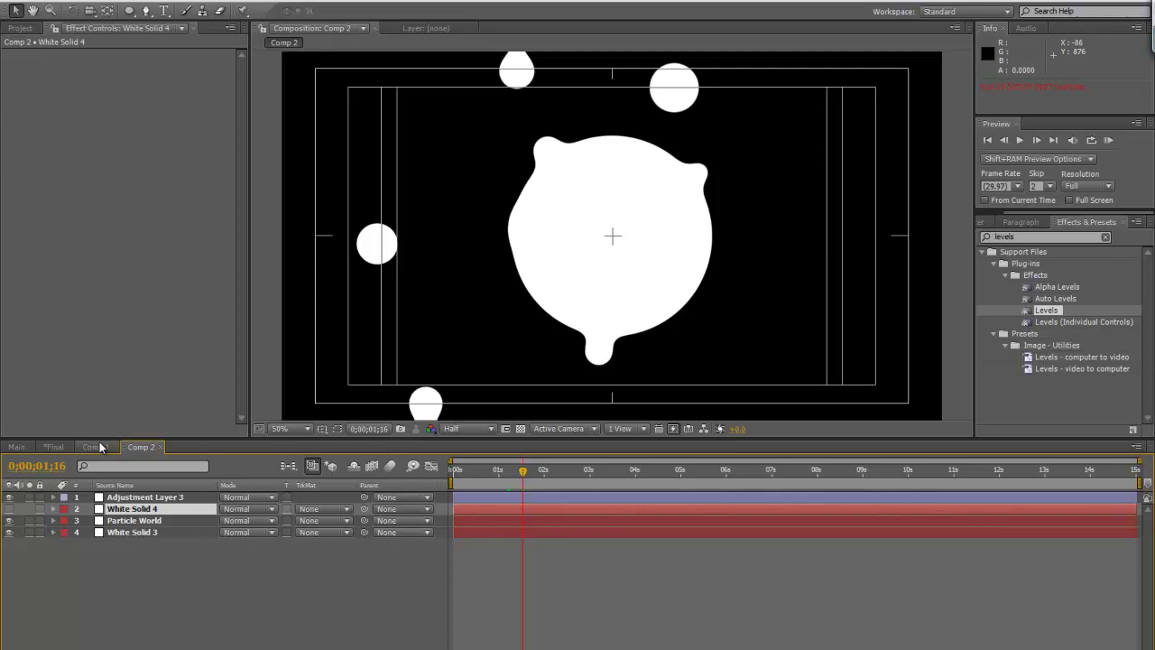
Add Comp 2 as a layer in Comp 1 and view it over black.
{"action": "left_click", "coordinate": [100, 448]}
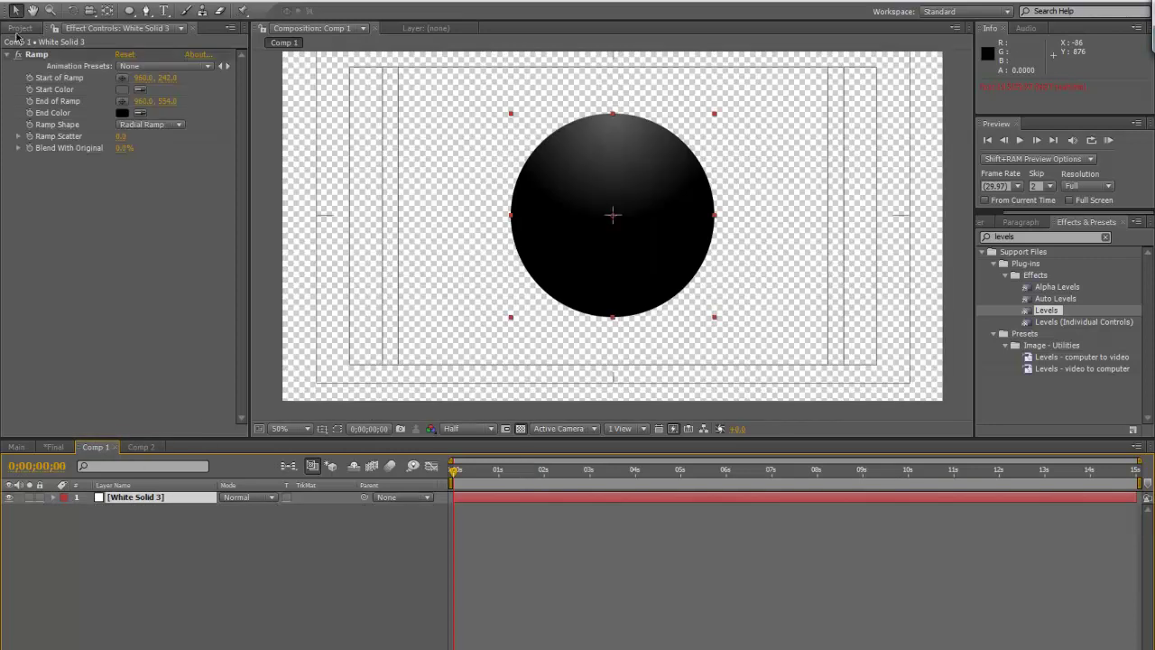
{"action": "left_click", "coordinate": [18, 28]}
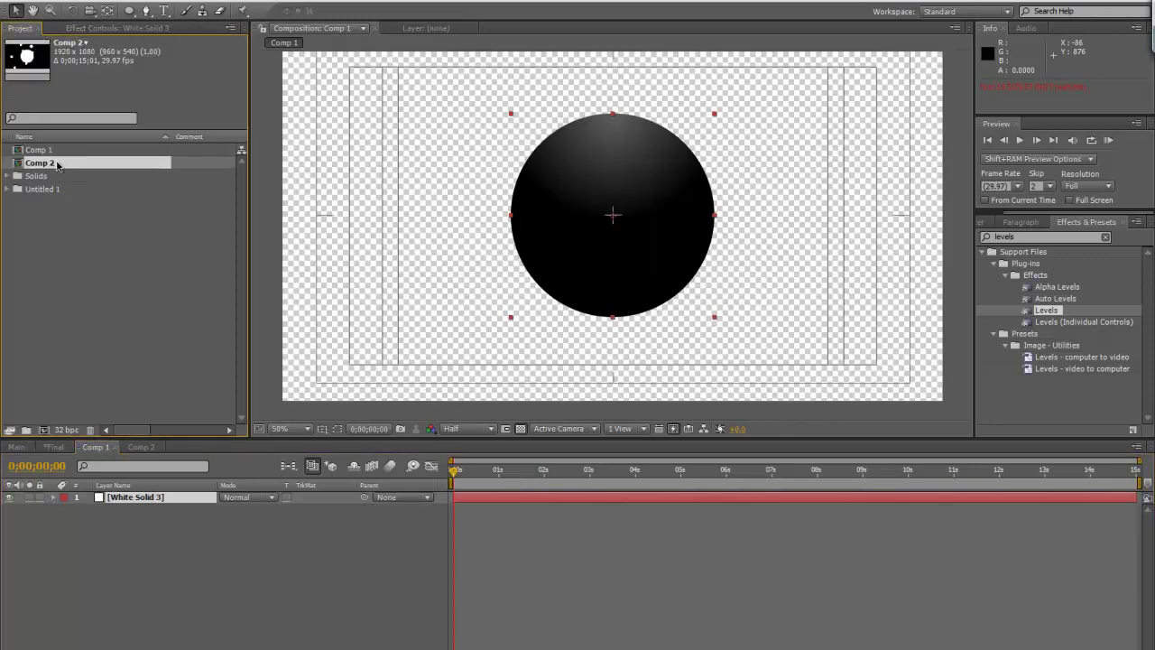
{"action": "left_click_drag", "start_coordinate": [57, 166], "coordinate": [129, 530]}
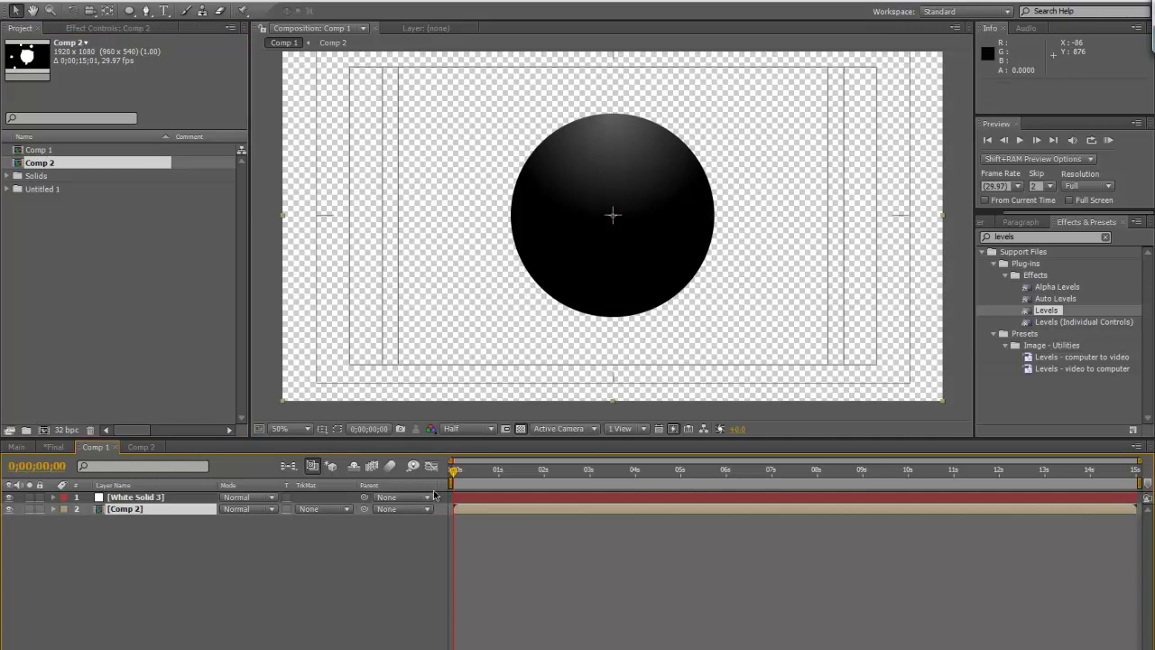
{"action": "left_click_drag", "start_coordinate": [456, 470], "coordinate": [520, 446]}
{"action": "left_click", "coordinate": [520, 429]}
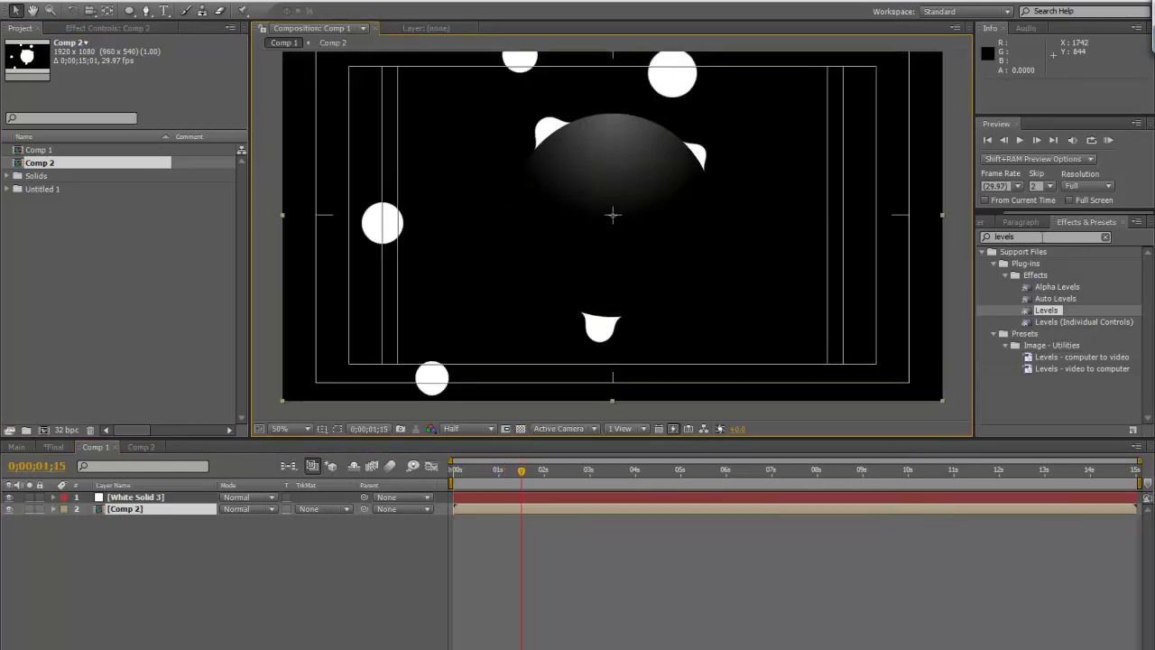
Copy White Solid 3's Ramp effect and paste it onto the Comp 2 layer.
{"action": "key", "text": "ctrl+5"}
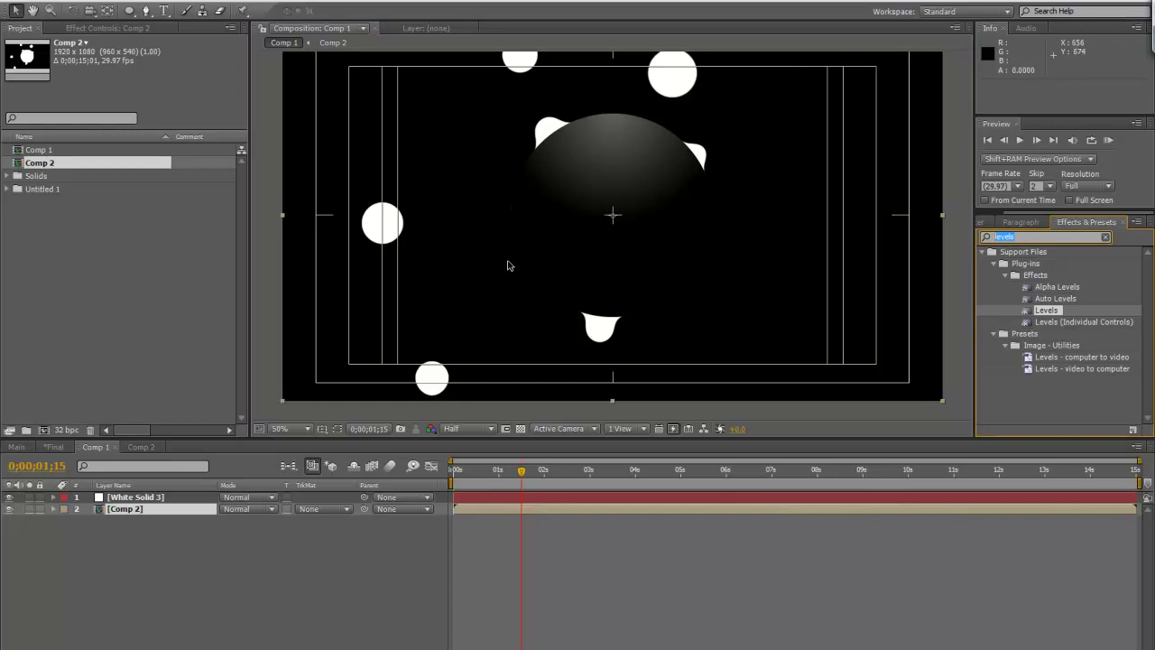
{"action": "left_click", "coordinate": [133, 497]}
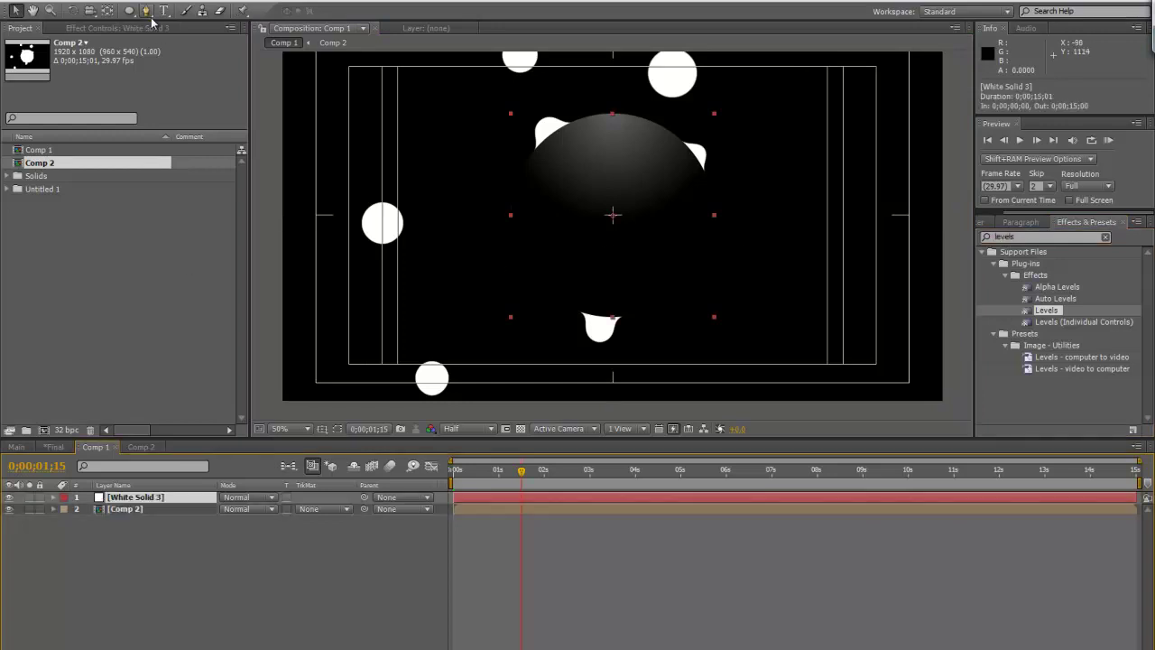
{"action": "left_click", "coordinate": [117, 28]}
{"action": "left_click", "coordinate": [83, 72]}
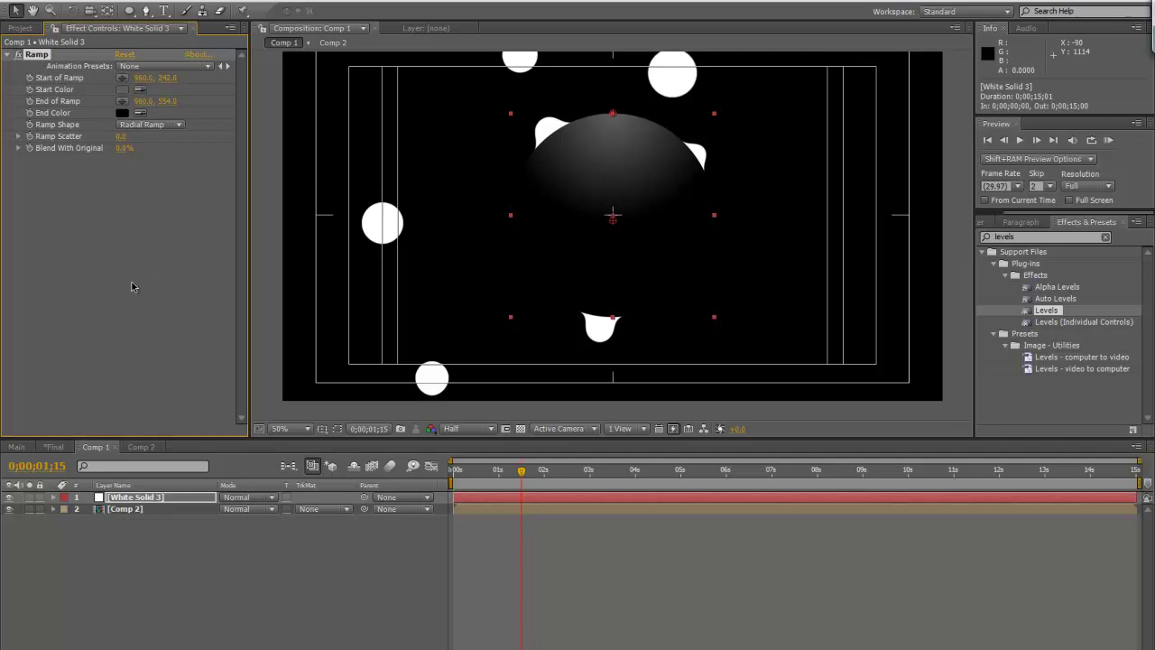
{"action": "left_click", "coordinate": [145, 509]}
{"action": "key", "text": "ctrl+v"}
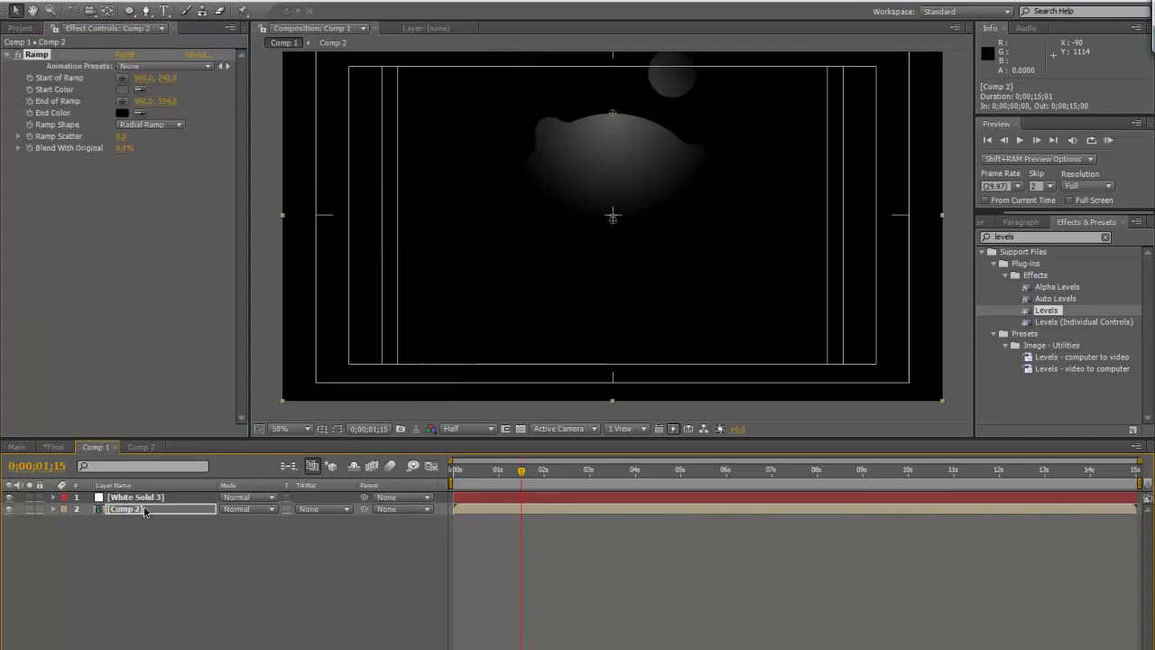
Create a solid named 'Ramp BG' and send it to the bottom of the stack.
{"action": "right_click", "coordinate": [103, 506]}
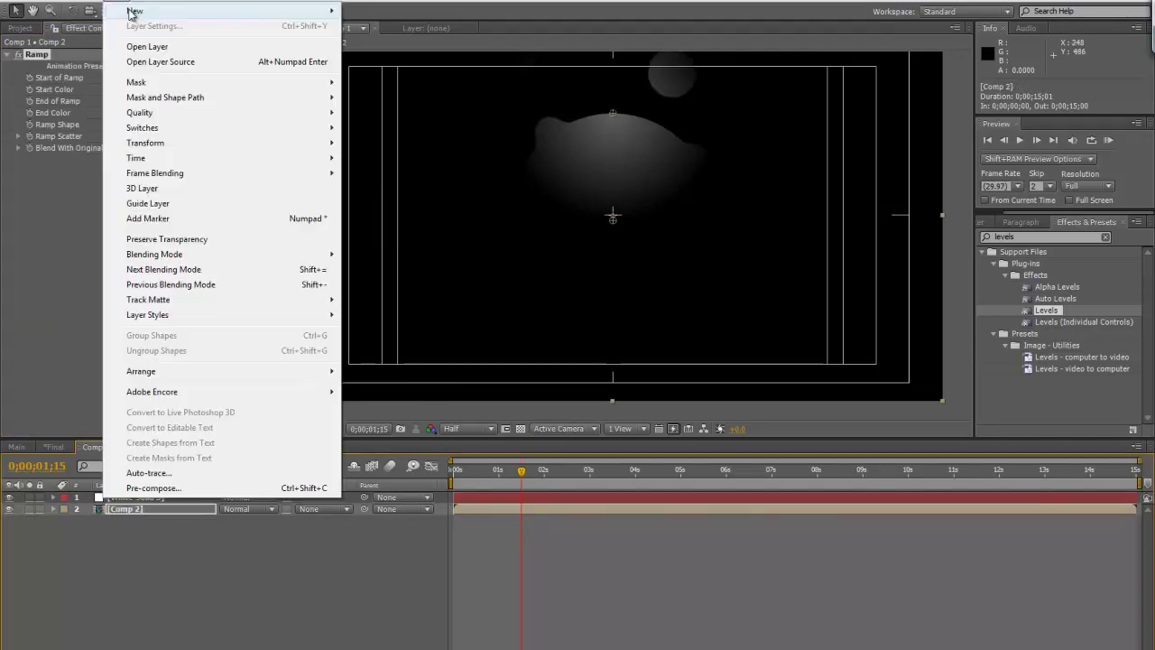
{"action": "mouse_move", "coordinate": [154, 11]}
{"action": "left_click", "coordinate": [577, 23]}
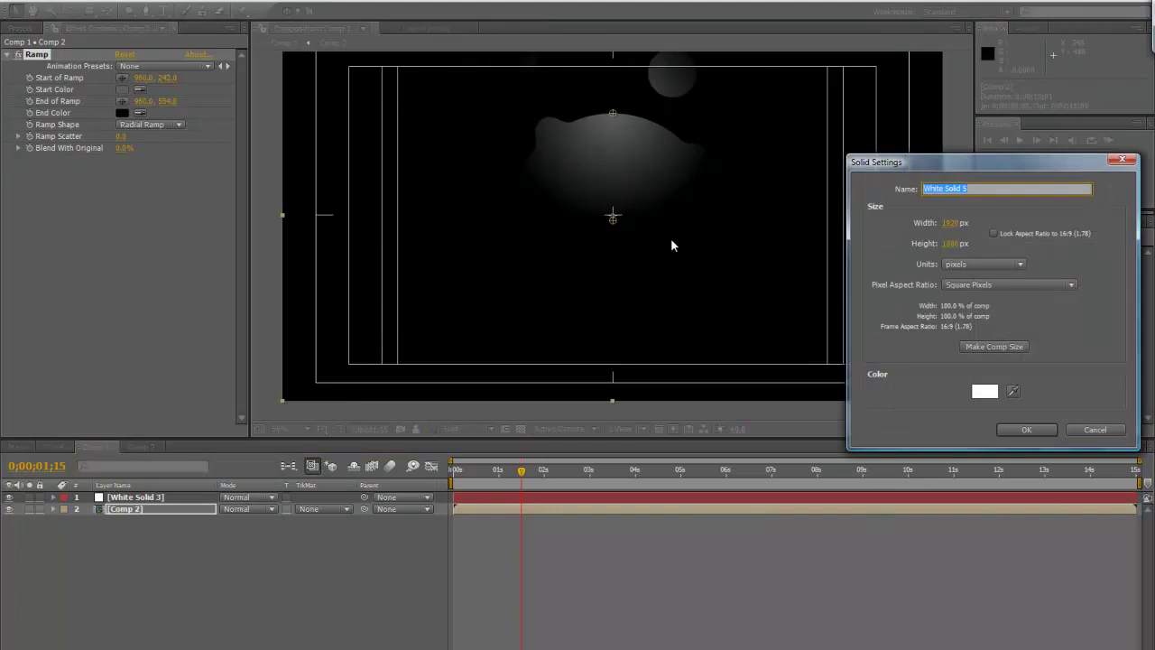
{"action": "type", "text": "Ramp BG"}
{"action": "key", "text": "Return"}
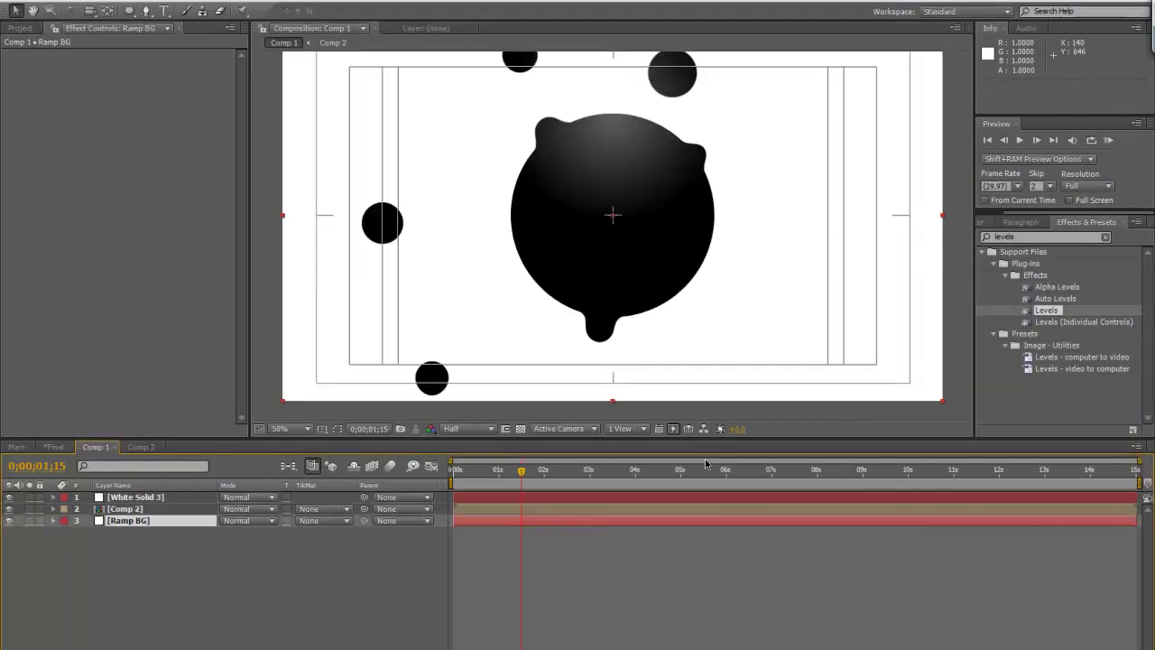
{"action": "key", "text": "ctrl+shift+bracketleft"}
Apply Ramp to Ramp BG, centre its start point, and make it a Radial Ramp.
{"action": "left_click", "coordinate": [1006, 236]}
{"action": "left_click_drag", "start_coordinate": [1007, 236], "coordinate": [911, 237]}
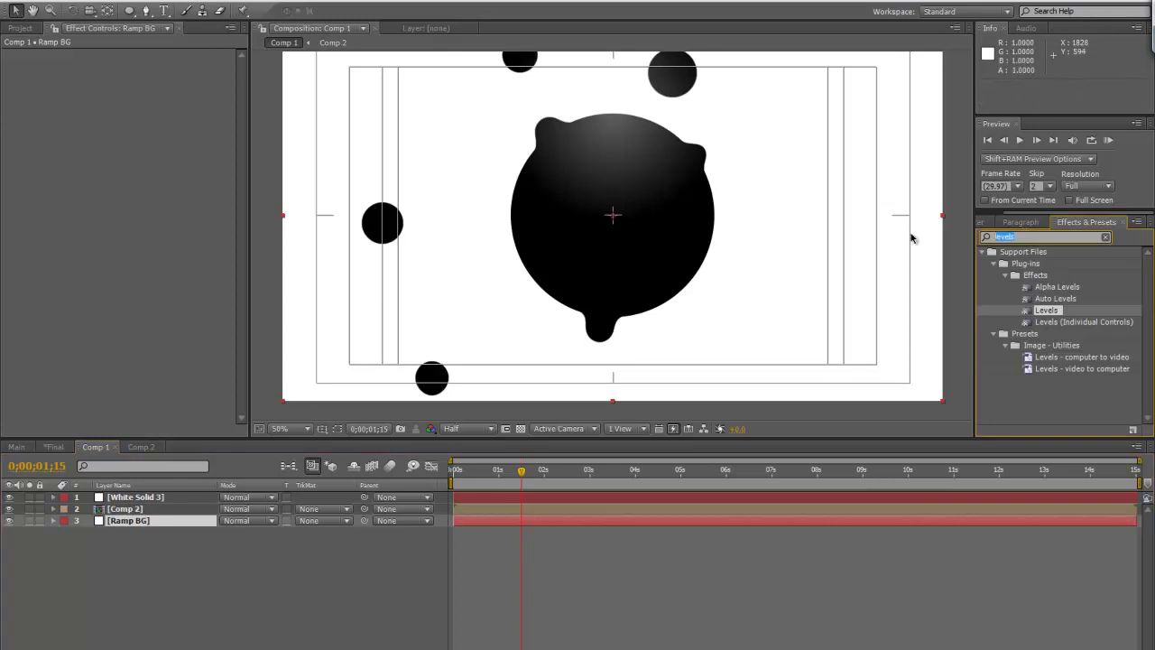
{"action": "type", "text": "ramp"}
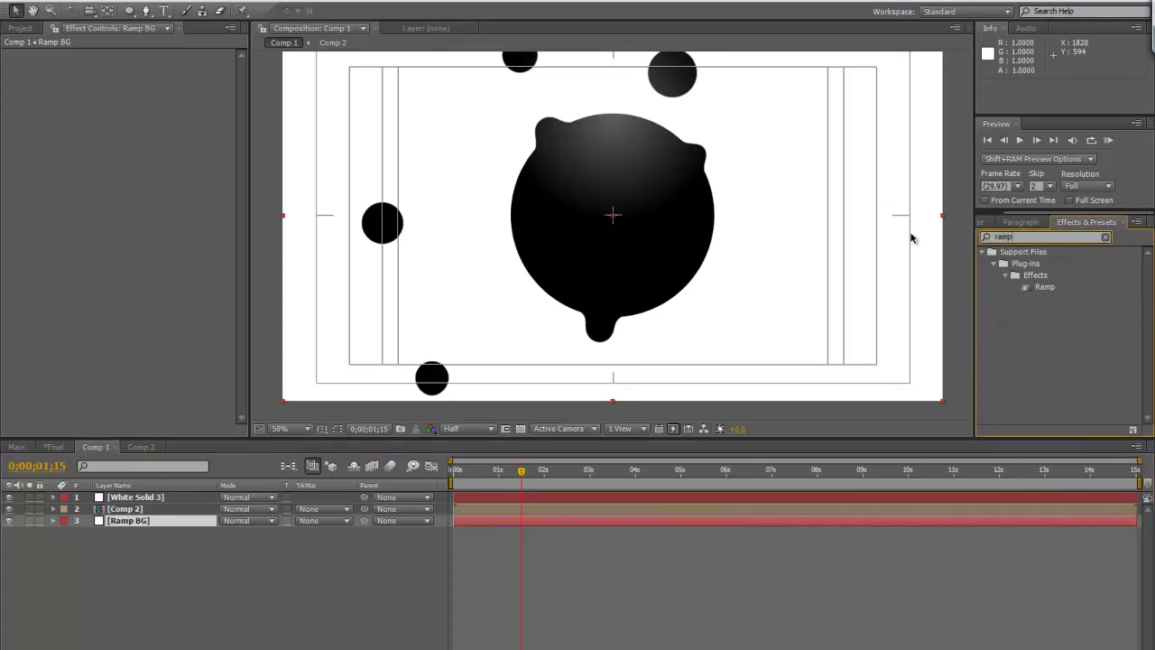
{"action": "double_click", "coordinate": [1046, 287]}
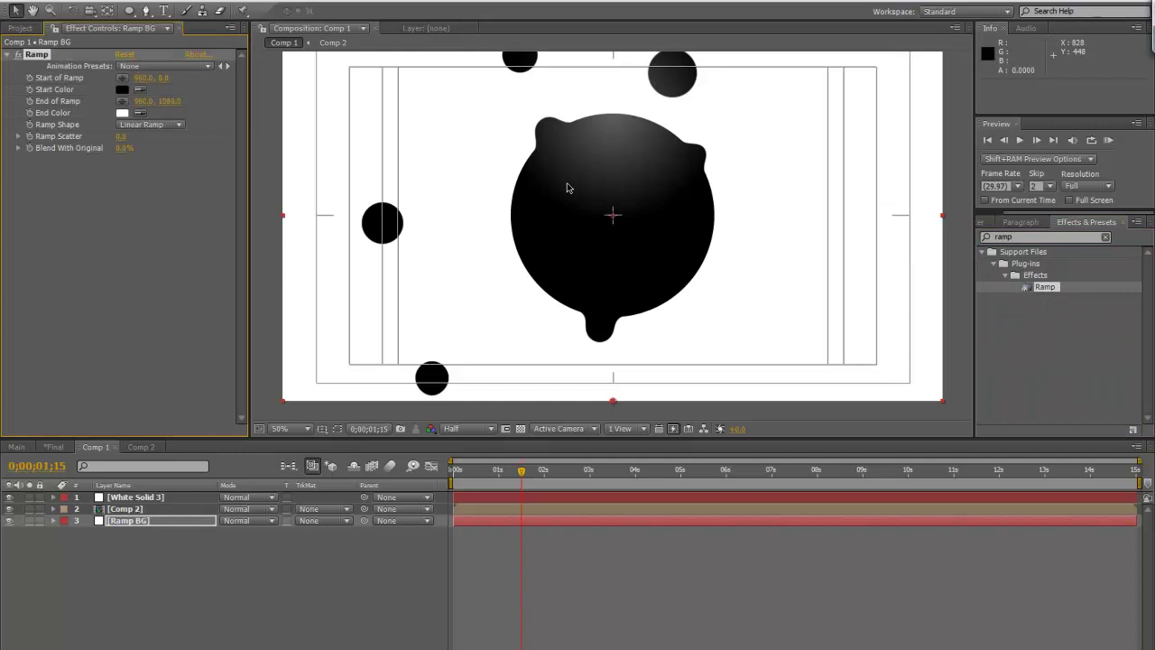
{"action": "scroll", "coordinate": [621, 173], "scroll_direction": "down", "scroll_amount": 2}
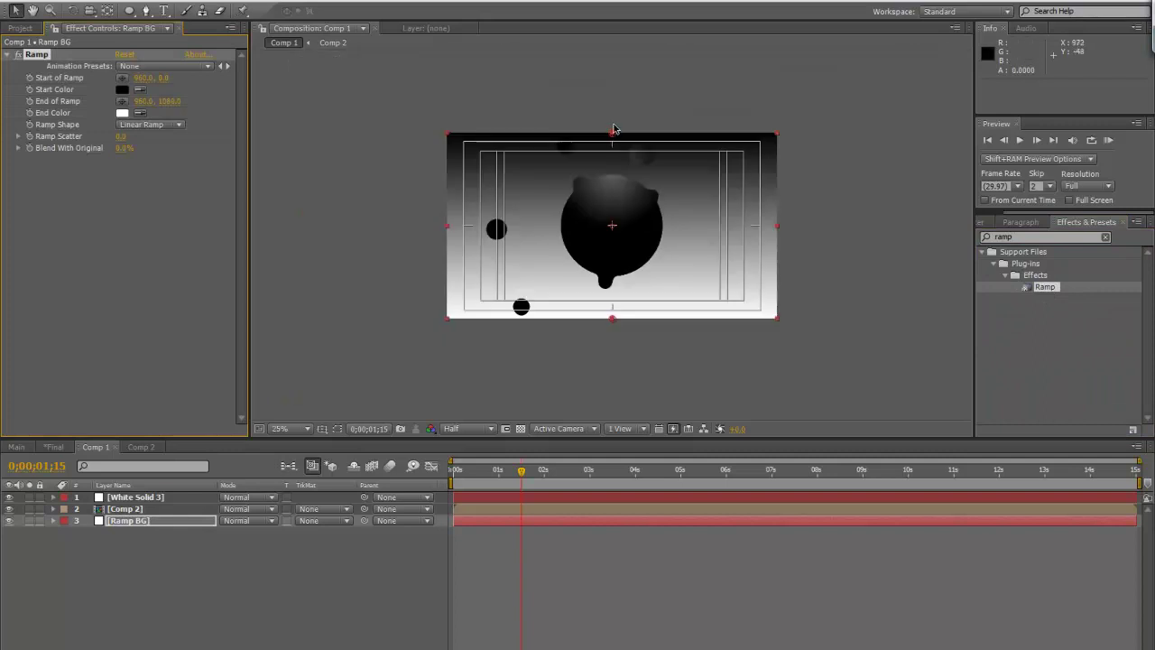
{"action": "left_click_drag", "start_coordinate": [613, 134], "coordinate": [614, 233]}
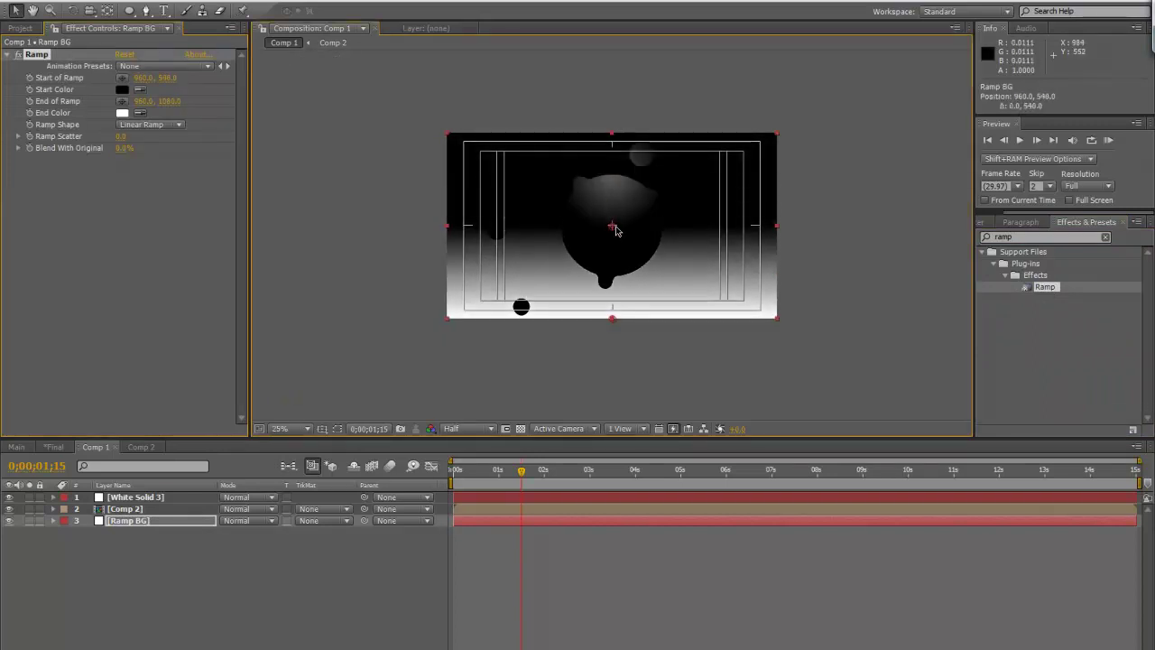
{"action": "left_click", "coordinate": [149, 125]}
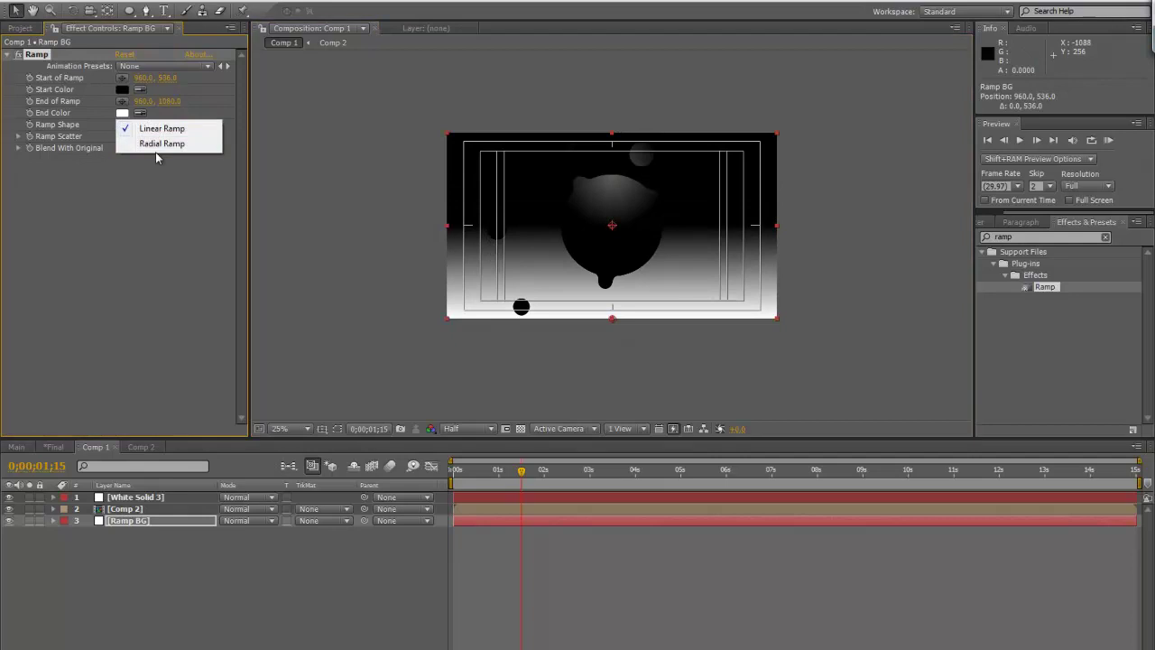
{"action": "left_click", "coordinate": [158, 146]}
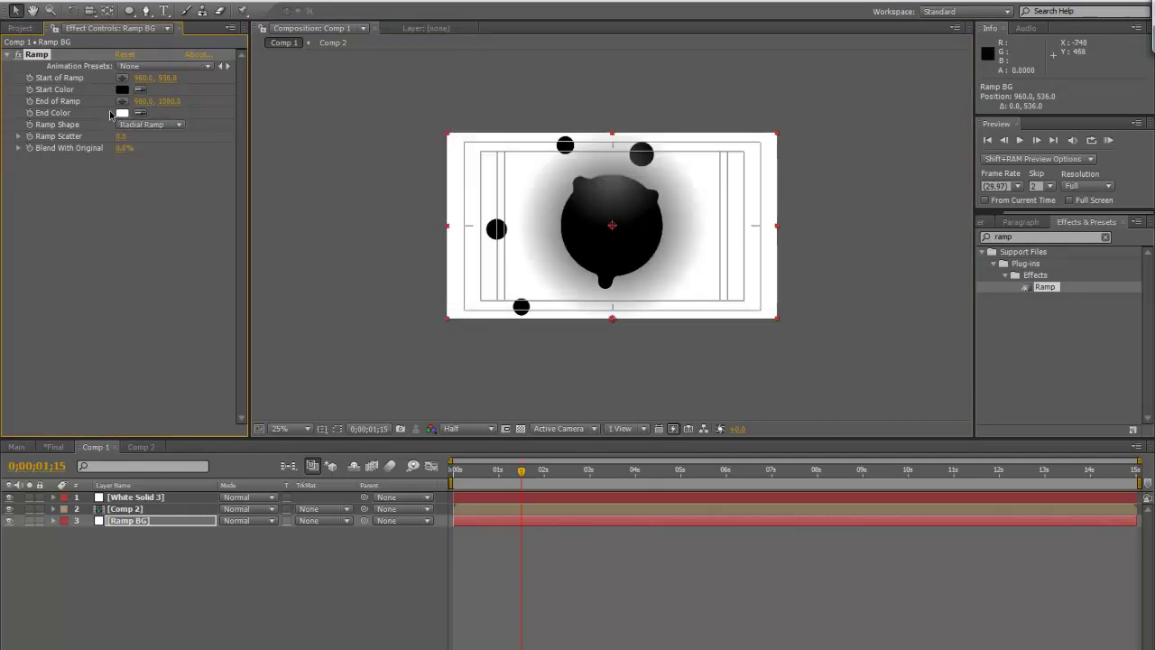
Set the ramp from light grey to dark grey with its end point at 2120, 1164.
{"action": "left_click", "coordinate": [123, 89]}
{"action": "left_click", "coordinate": [198, 395]}
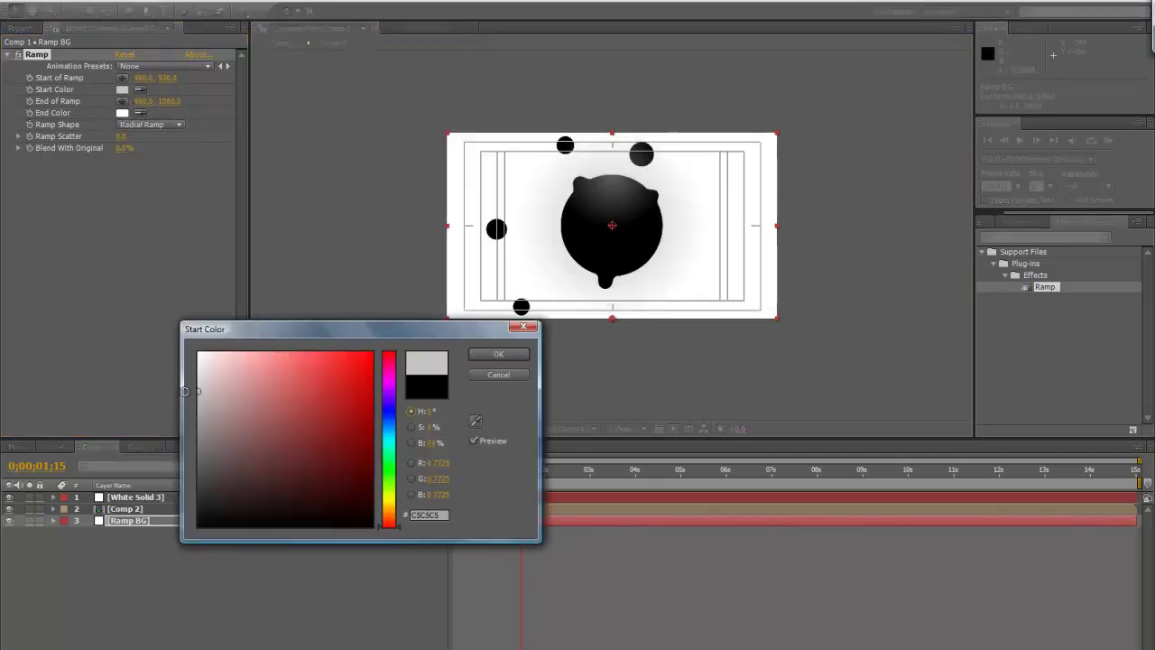
{"action": "left_click", "coordinate": [499, 355]}
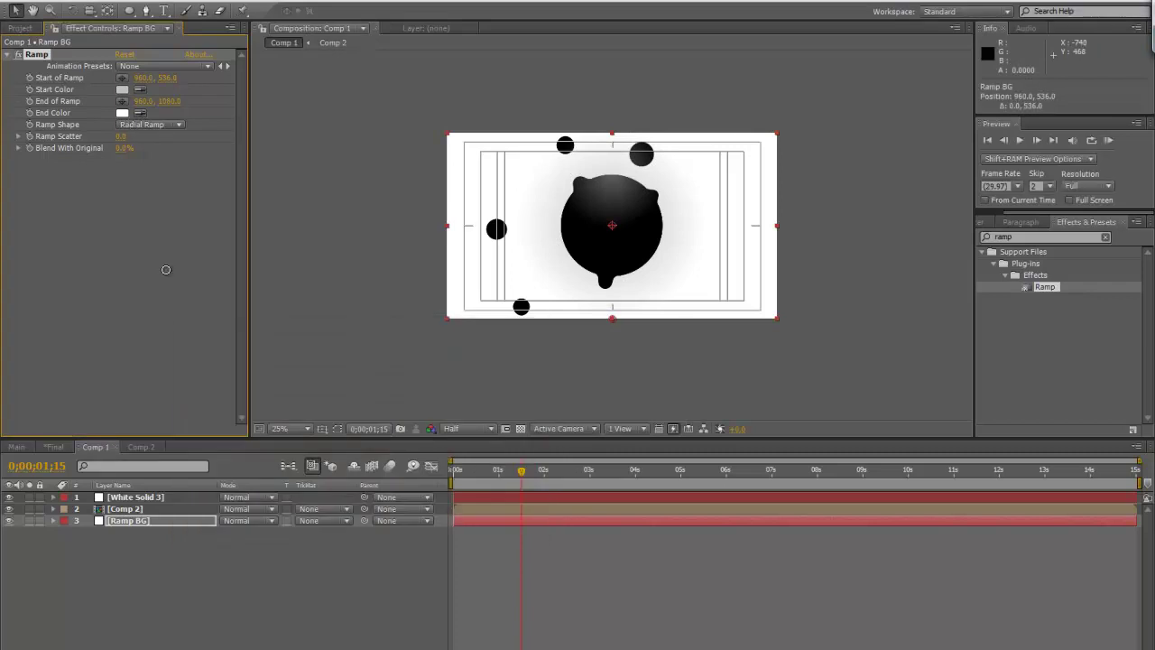
{"action": "left_click", "coordinate": [123, 113]}
{"action": "left_click", "coordinate": [198, 488]}
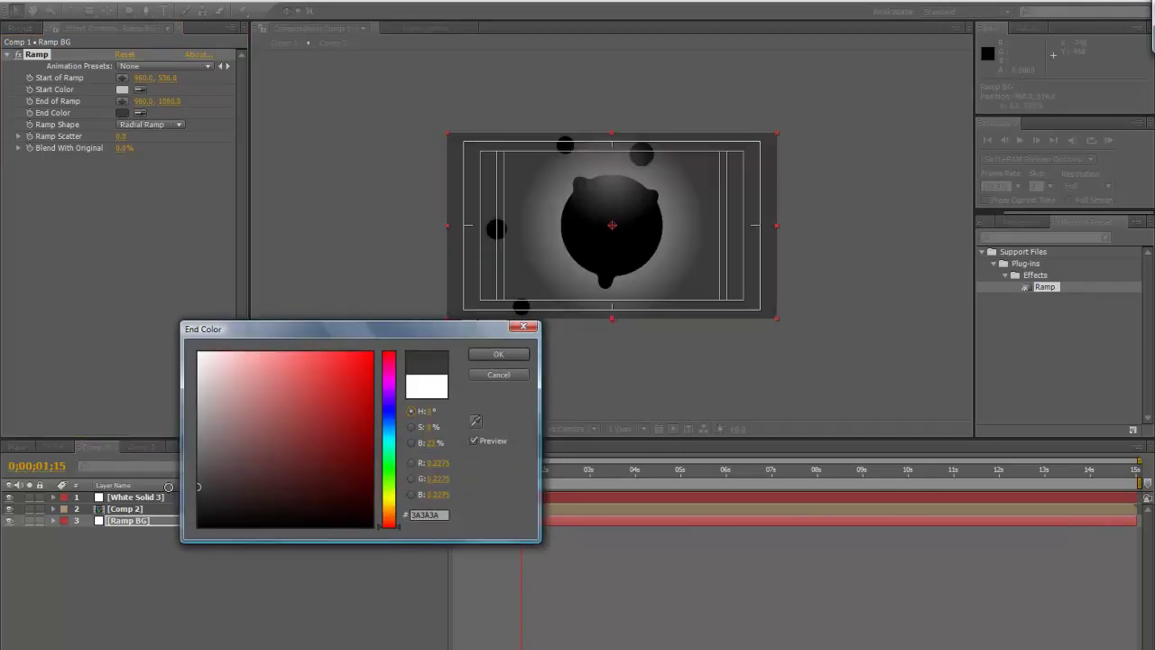
{"action": "left_click", "coordinate": [519, 354]}
{"action": "left_click_drag", "start_coordinate": [617, 325], "coordinate": [812, 340]}
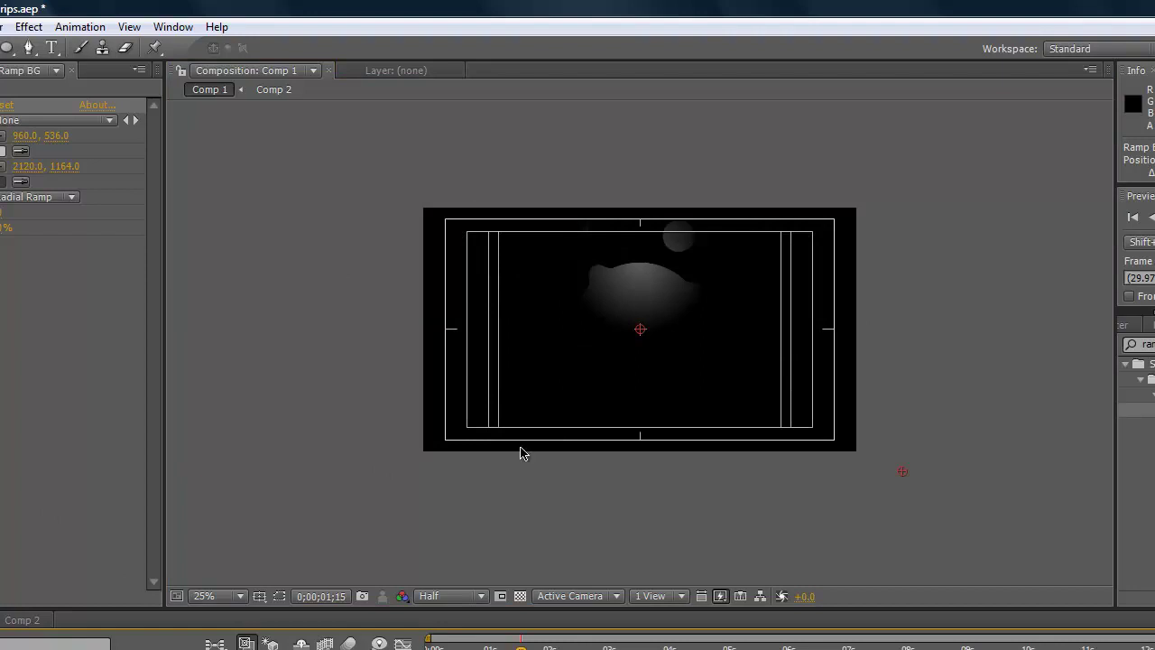
Add an adjustment layer with Bevel Alpha (Light Intensity 1.0) to Comp 1, then start a new comp.
{"action": "left_click", "coordinate": [3, 27]}
{"action": "mouse_move", "coordinate": [55, 47]}
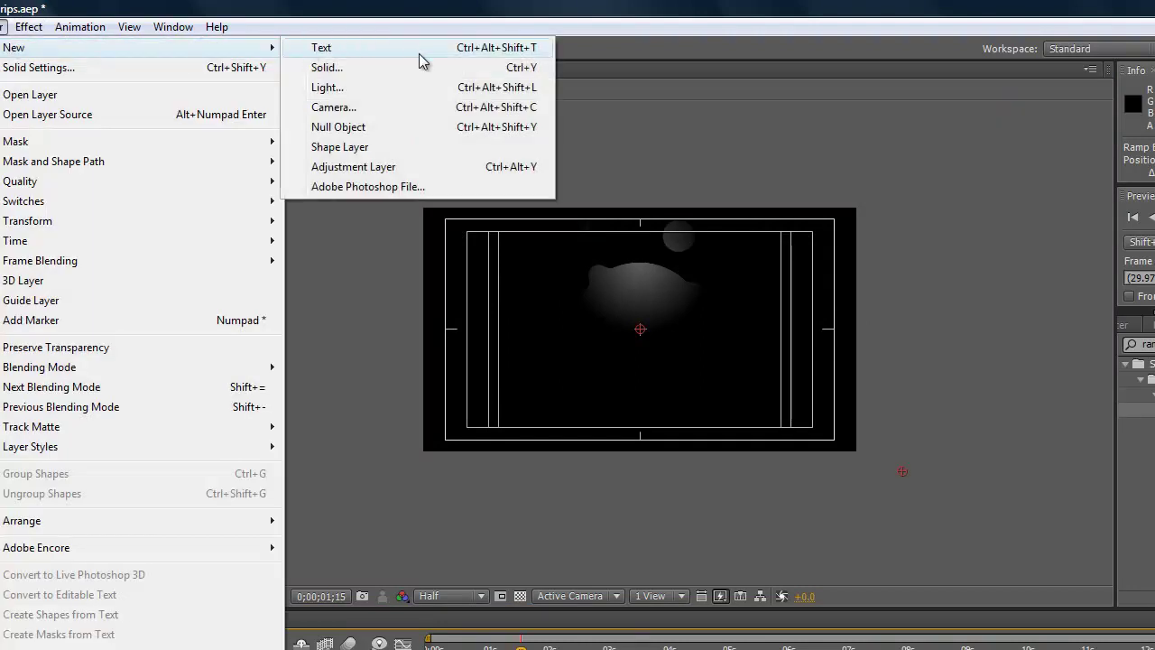
{"action": "left_click", "coordinate": [413, 159]}
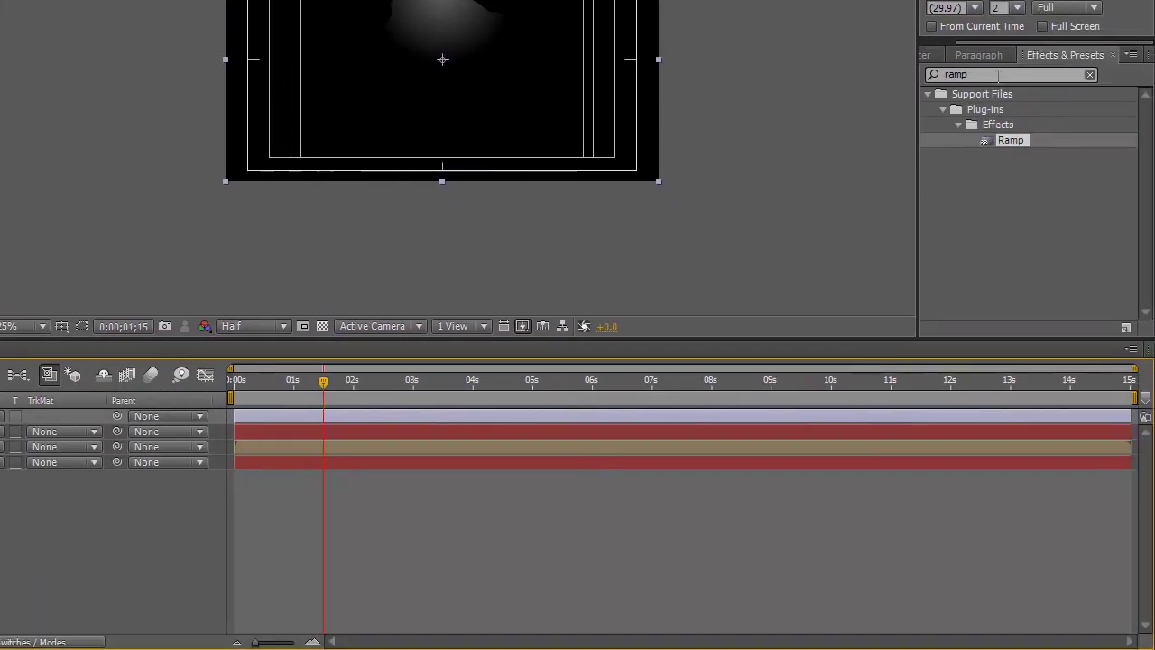
{"action": "left_click", "coordinate": [998, 75]}
{"action": "type", "text": "bevel alpha"}
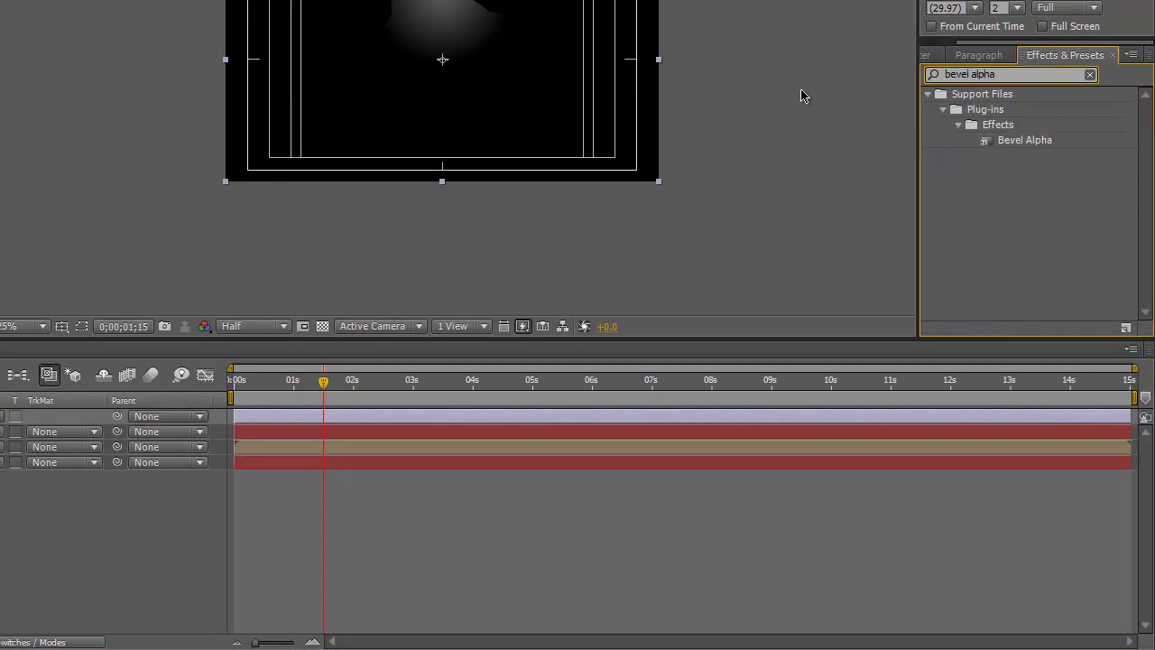
{"action": "left_click_drag", "start_coordinate": [1024, 142], "coordinate": [524, 97]}
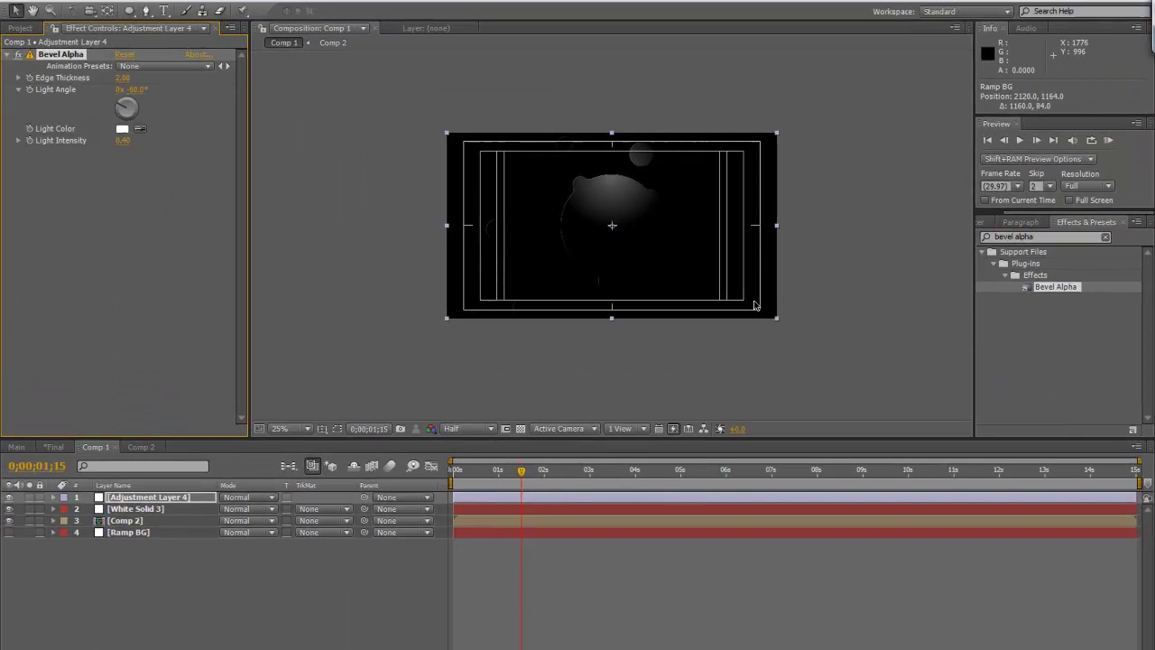
{"action": "key", "text": "period"}
{"action": "key", "text": "period"}
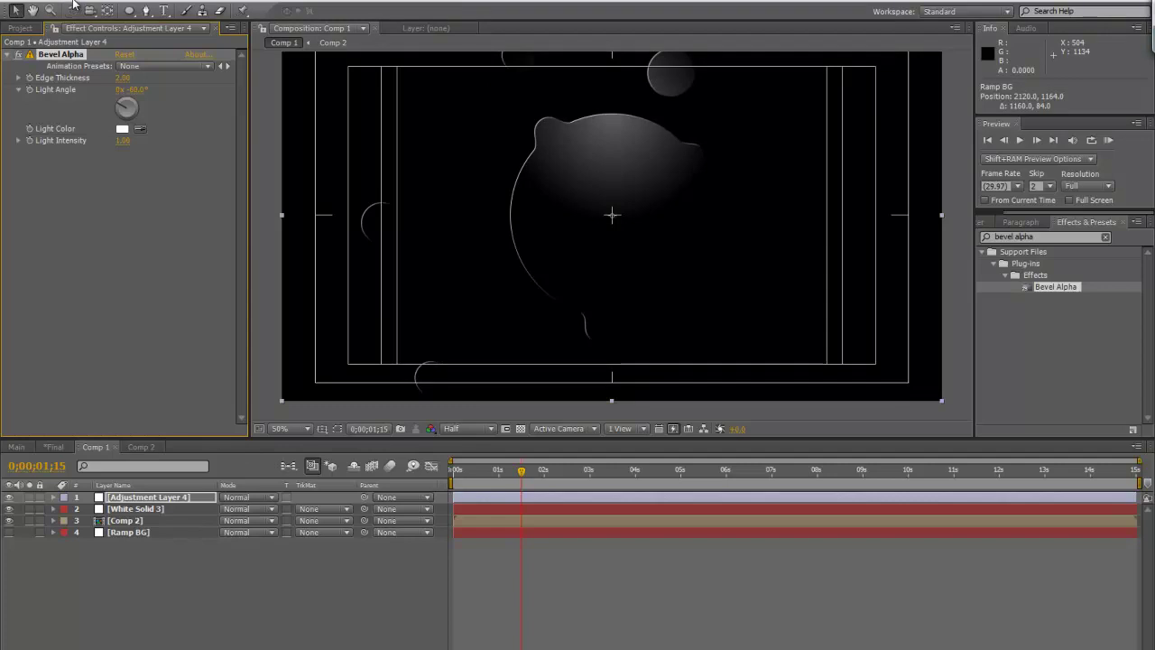
{"action": "key", "text": "ctrl+n"}
Create Comp 3, then copy the Ramp BG layer from Comp 1.
{"action": "left_click", "coordinate": [514, 399]}
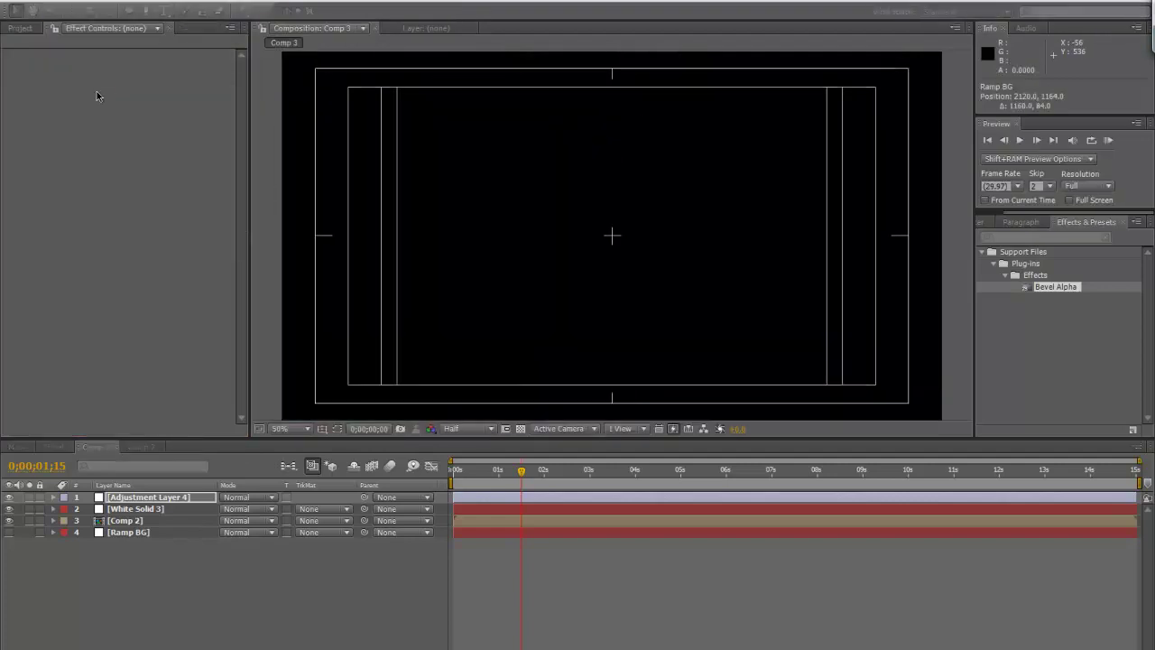
{"action": "left_click", "coordinate": [20, 28]}
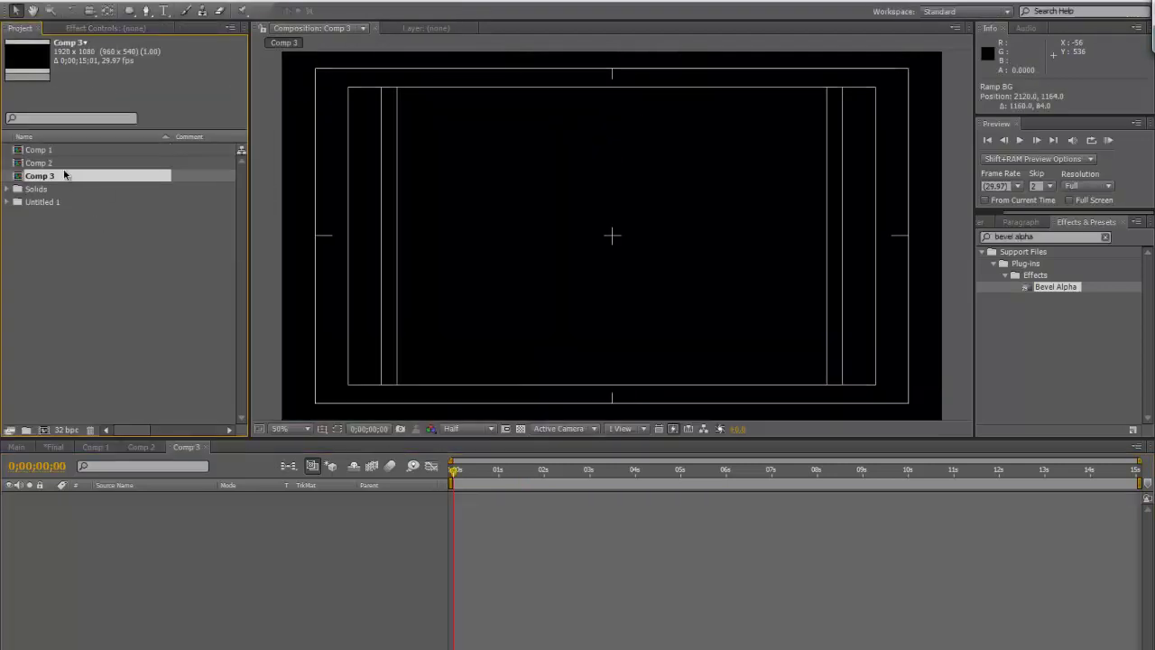
{"action": "double_click", "coordinate": [53, 150]}
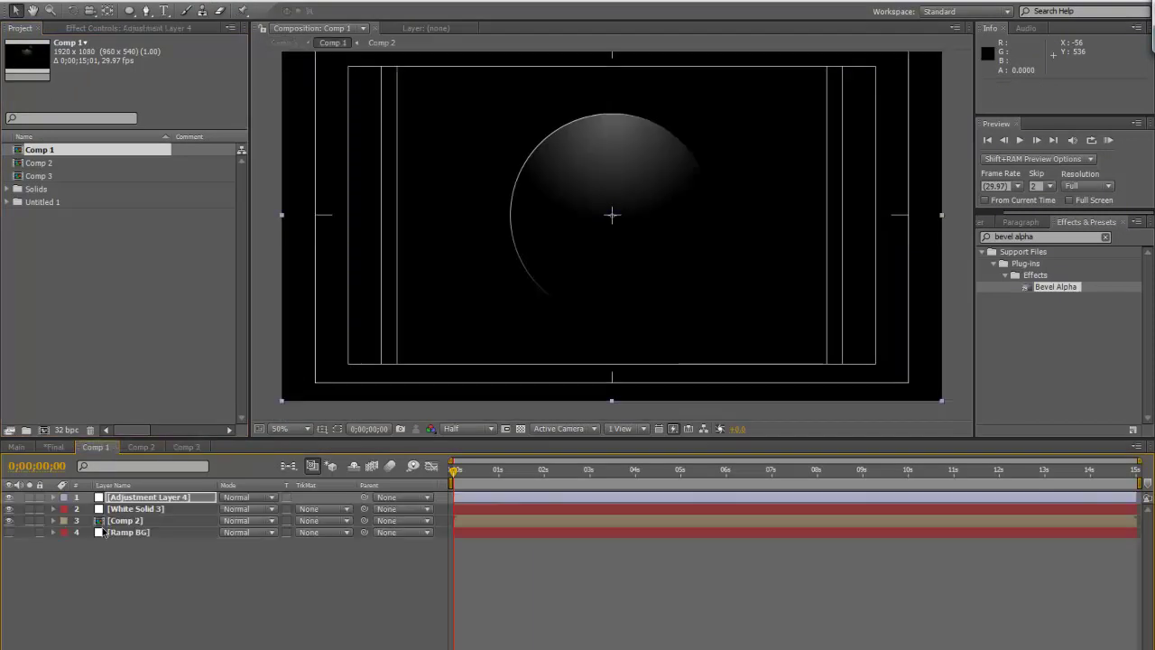
{"action": "left_click", "coordinate": [129, 532]}
{"action": "key", "text": "ctrl+c"}
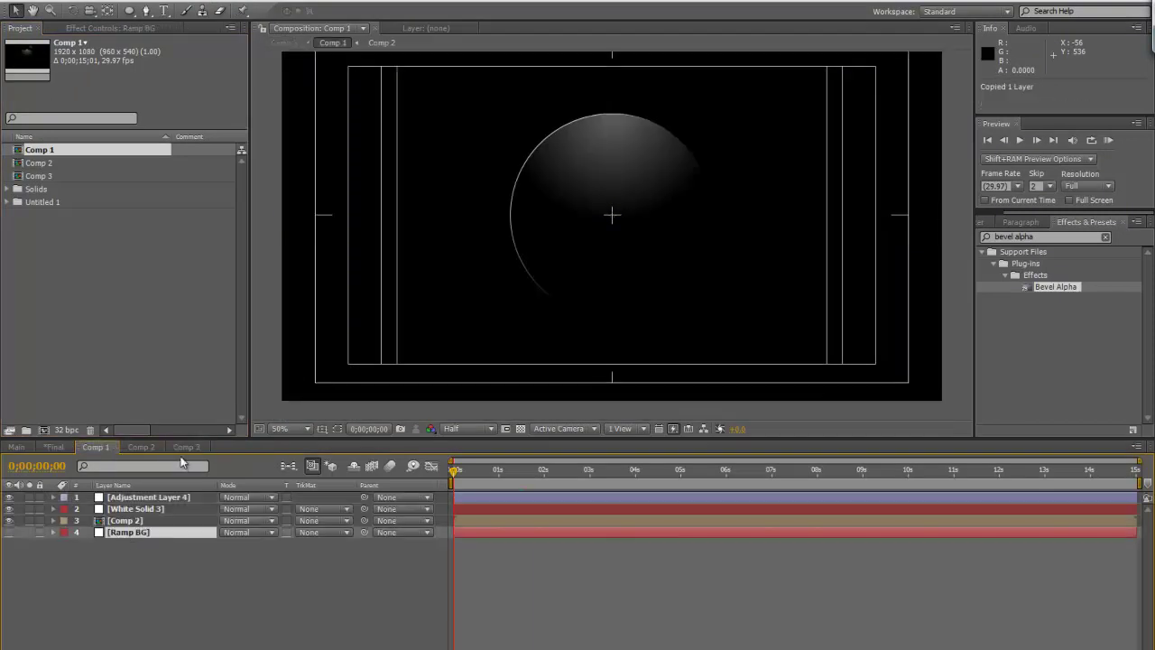
Paste Ramp BG into Comp 3 below Comp 1, make it visible, and scrub the blobs.
{"action": "left_click", "coordinate": [186, 447]}
{"action": "key", "text": "ctrl+v"}
{"action": "left_click_drag", "start_coordinate": [133, 497], "coordinate": [134, 571]}
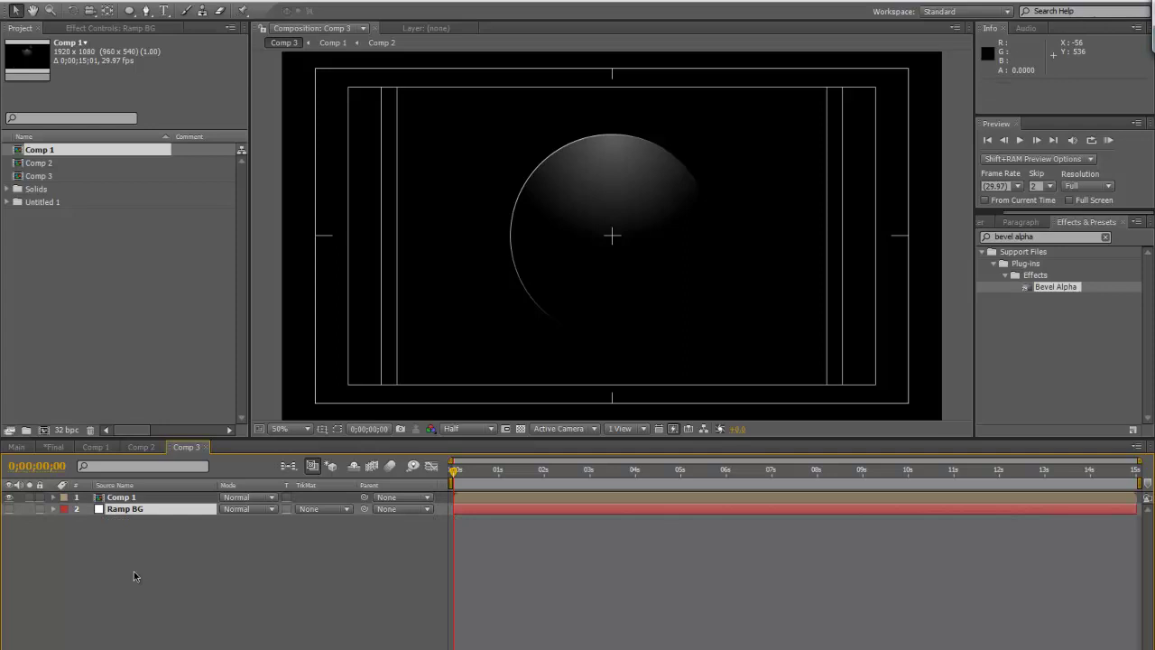
{"action": "left_click", "coordinate": [9, 509]}
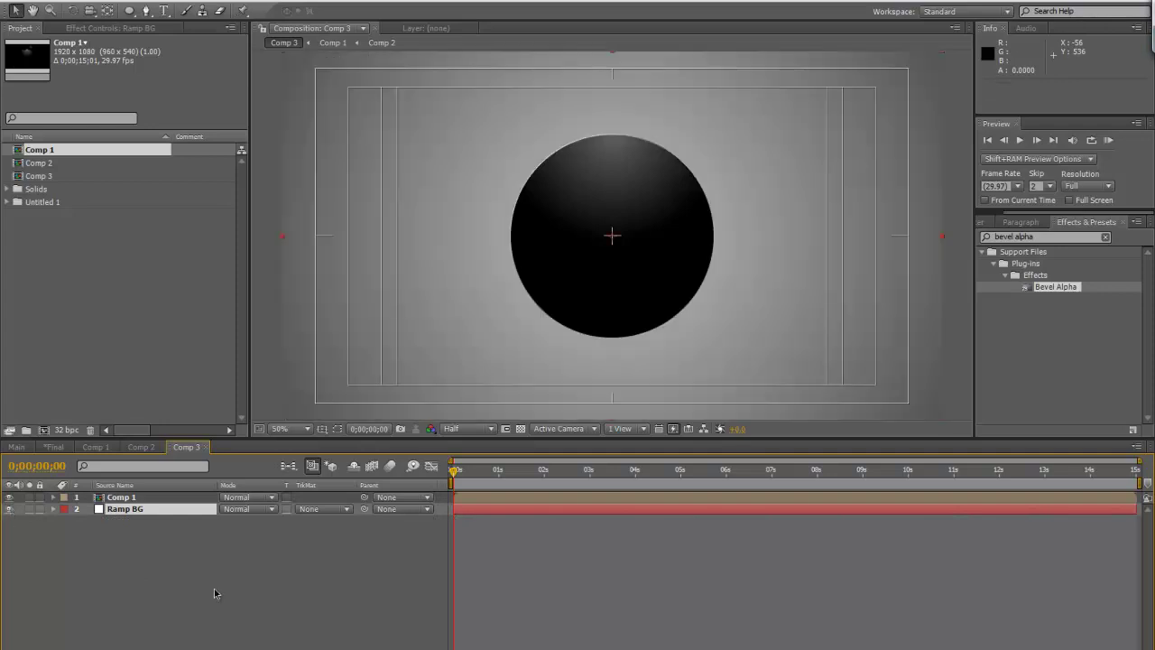
{"action": "left_click_drag", "start_coordinate": [456, 478], "coordinate": [543, 486]}
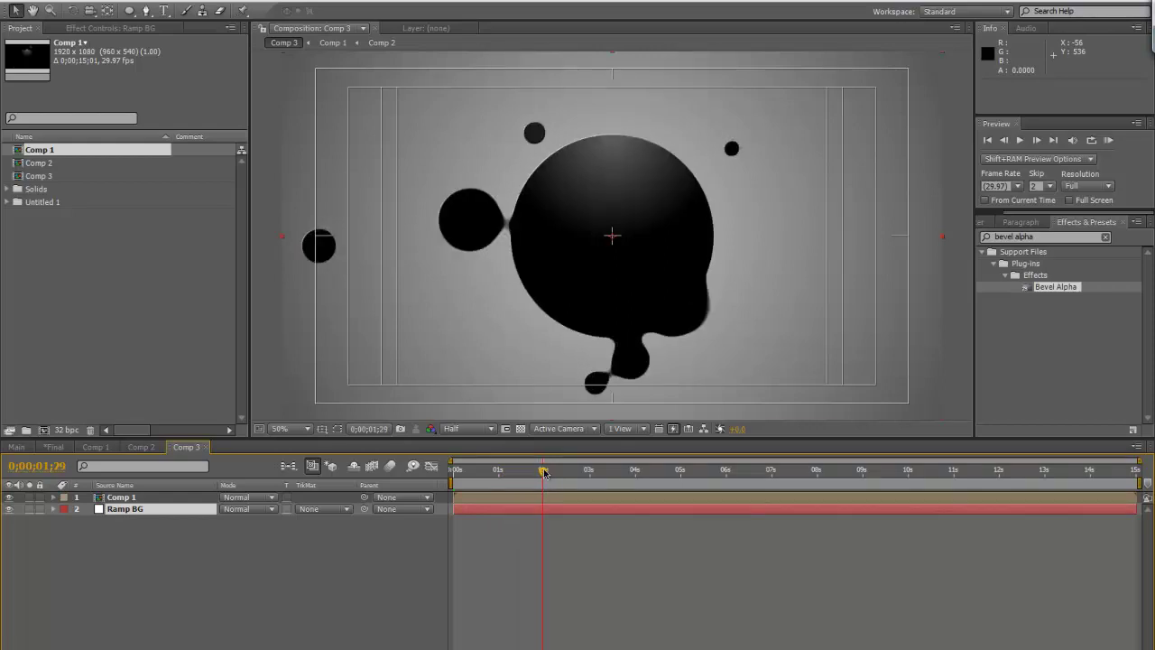
{"action": "left_click_drag", "start_coordinate": [544, 472], "coordinate": [623, 478]}
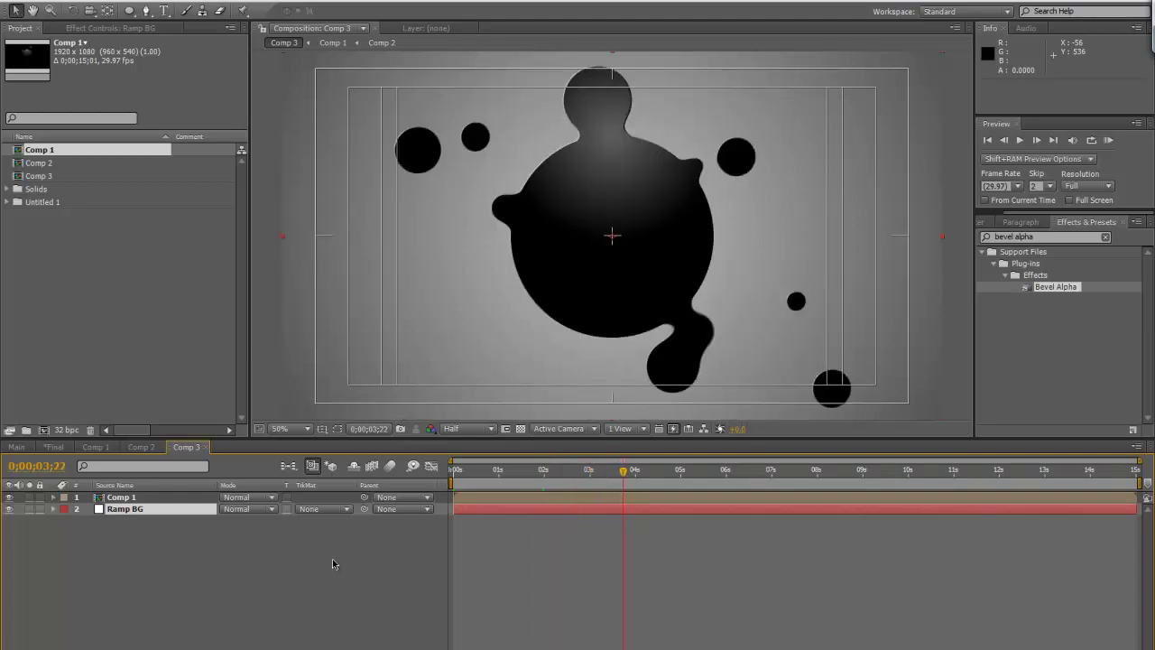
{"action": "left_click", "coordinate": [17, 447]}
{"action": "left_click", "coordinate": [181, 499]}
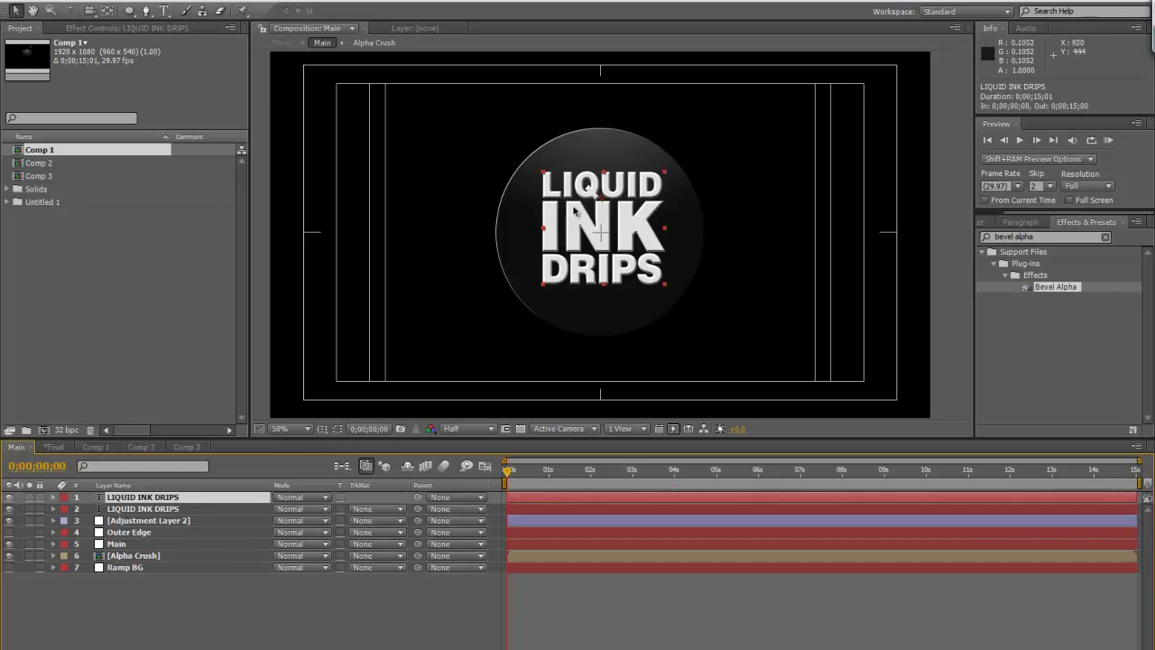
{"action": "left_click", "coordinate": [53, 497]}
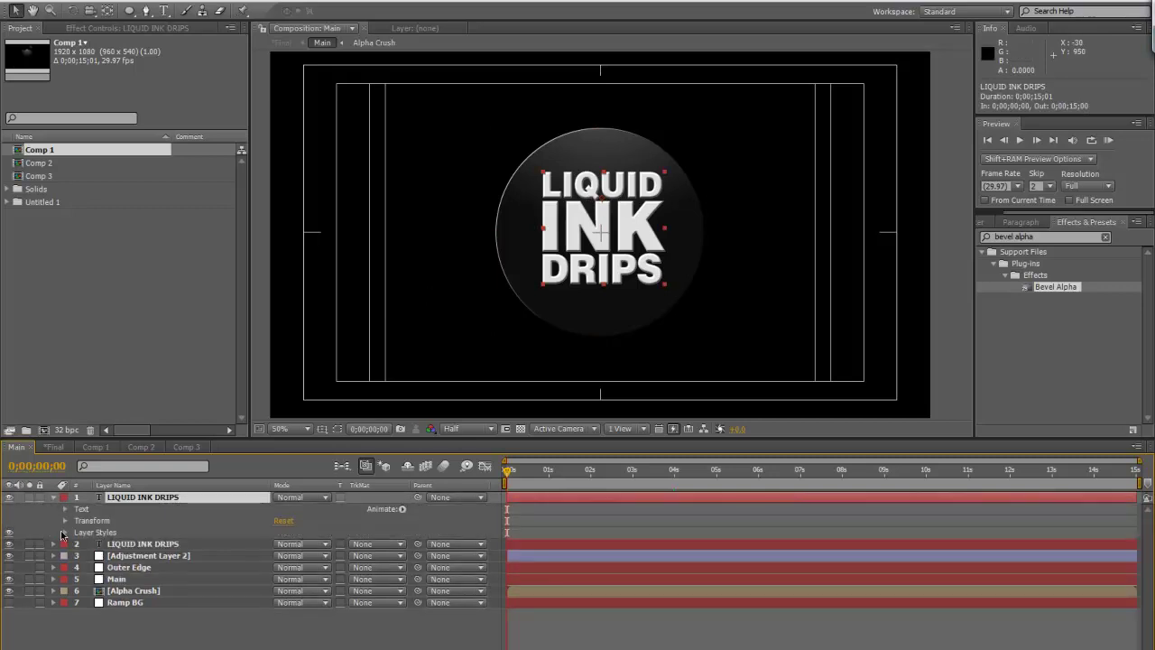
{"action": "left_click", "coordinate": [64, 533]}
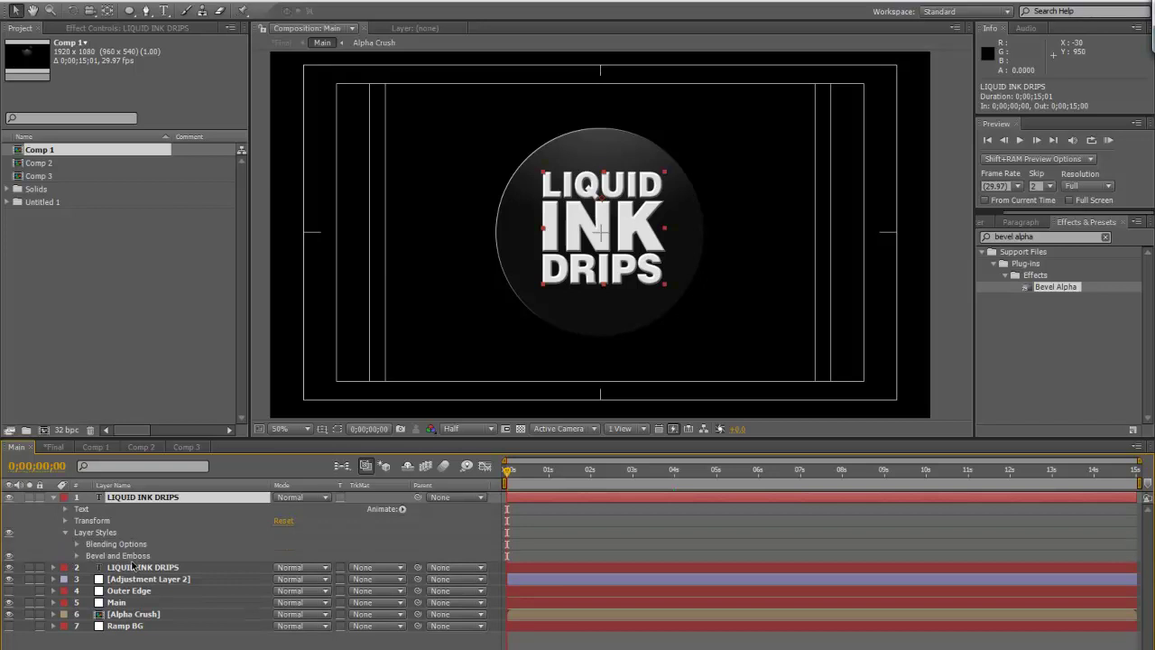
{"action": "left_click", "coordinate": [65, 532]}
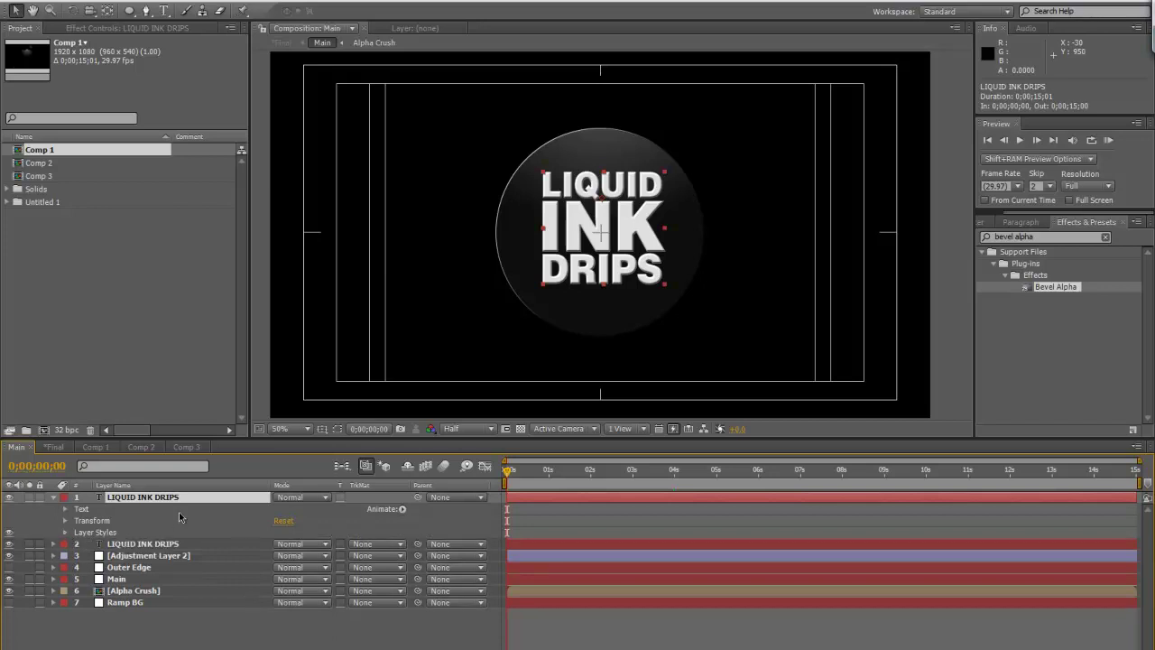
{"action": "left_click", "coordinate": [54, 545]}
{"action": "left_click", "coordinate": [64, 578]}
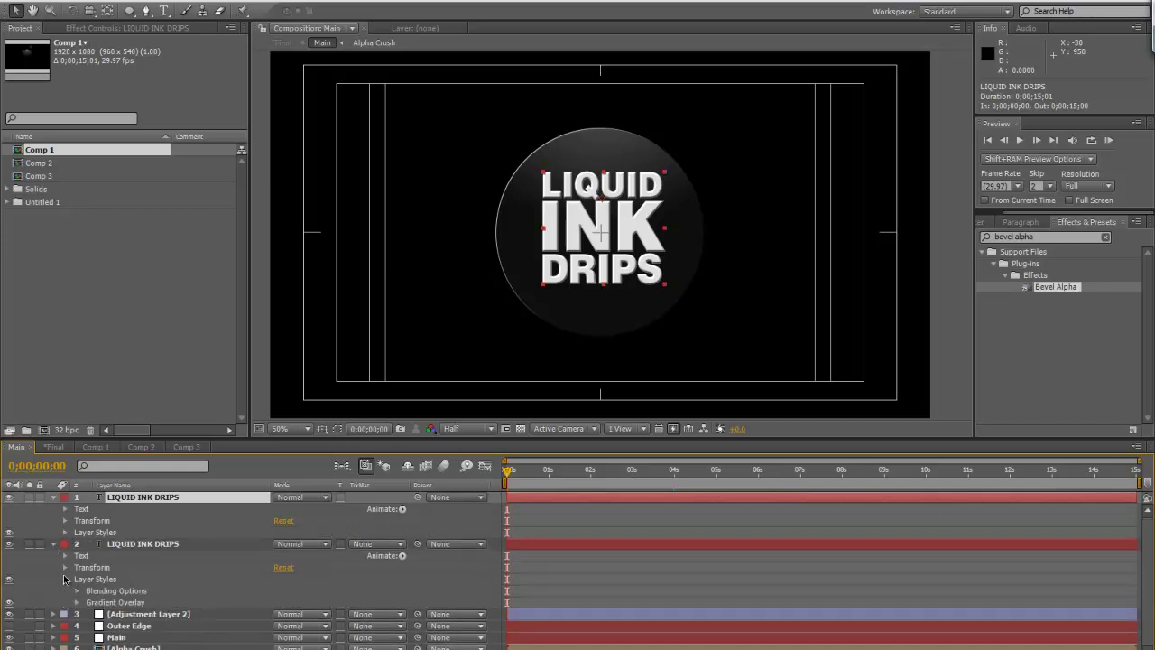
{"action": "left_click", "coordinate": [77, 602]}
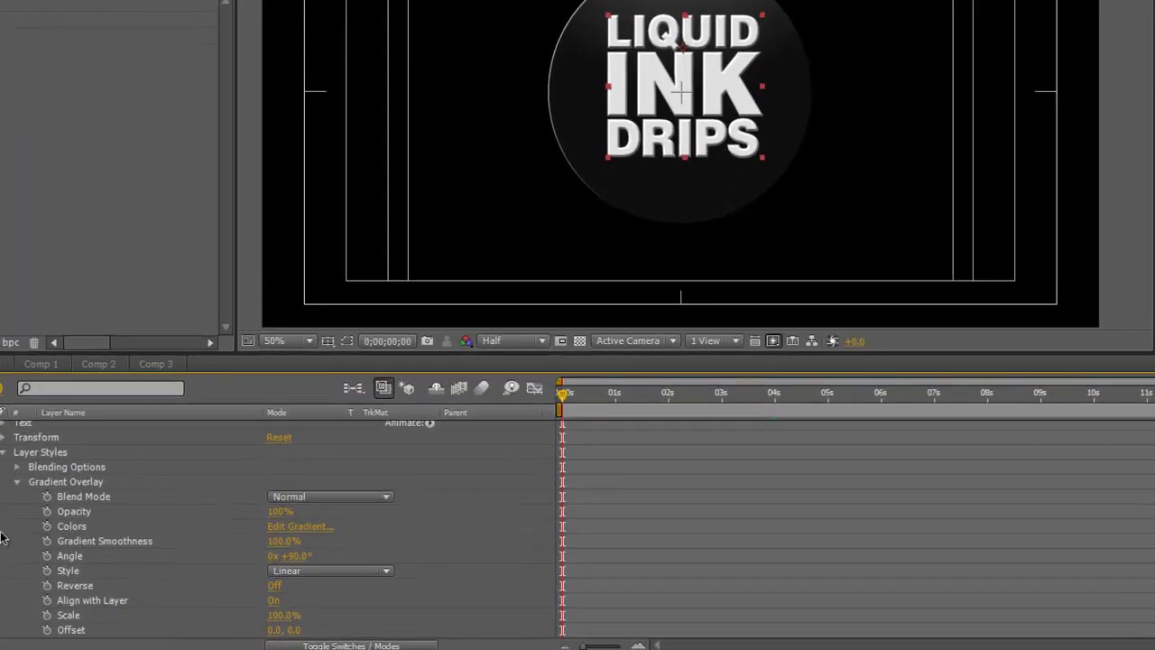
{"action": "left_click", "coordinate": [292, 519]}
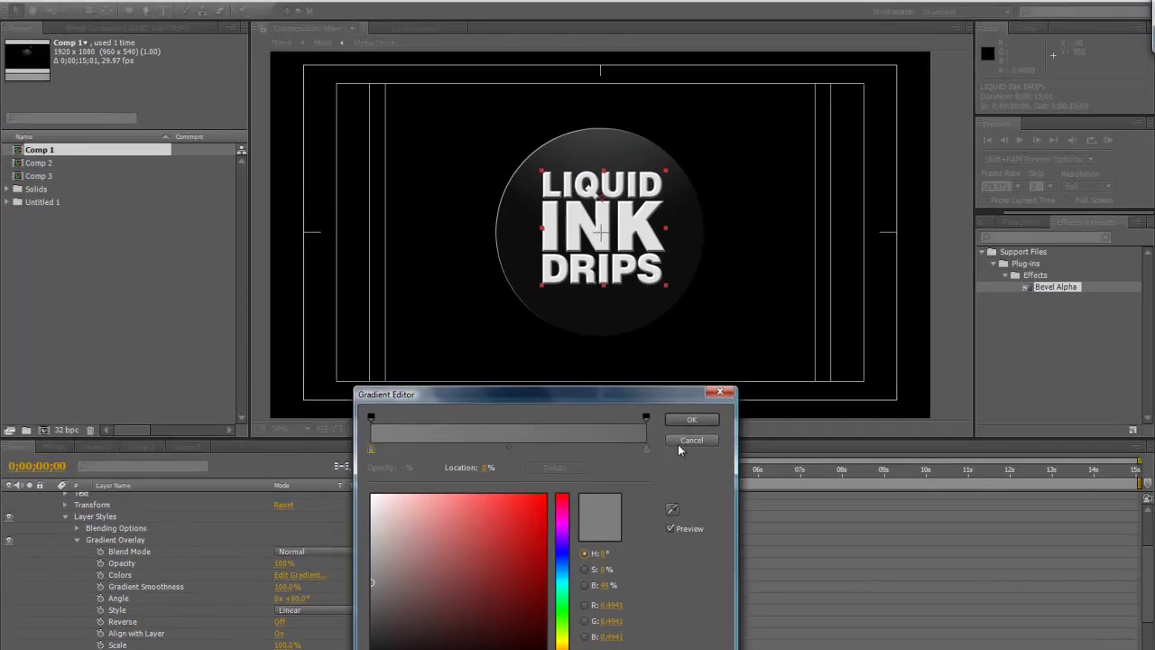
{"action": "left_click", "coordinate": [681, 446]}
{"action": "left_click", "coordinate": [66, 518]}
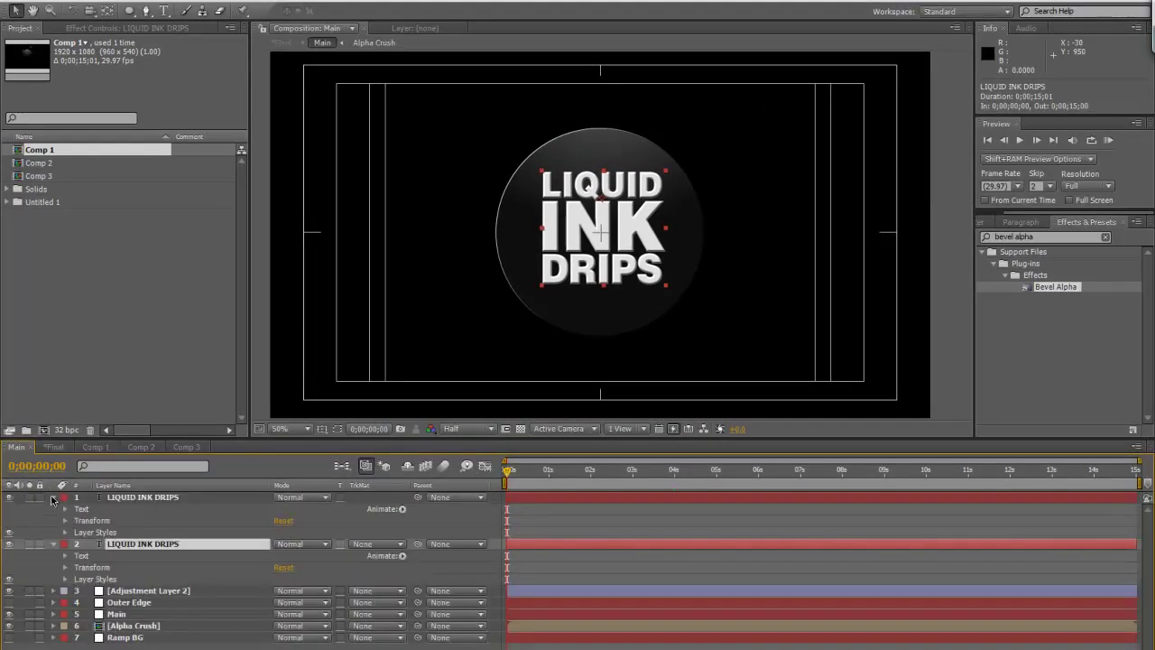
{"action": "left_click", "coordinate": [53, 498]}
{"action": "left_click", "coordinate": [52, 508]}
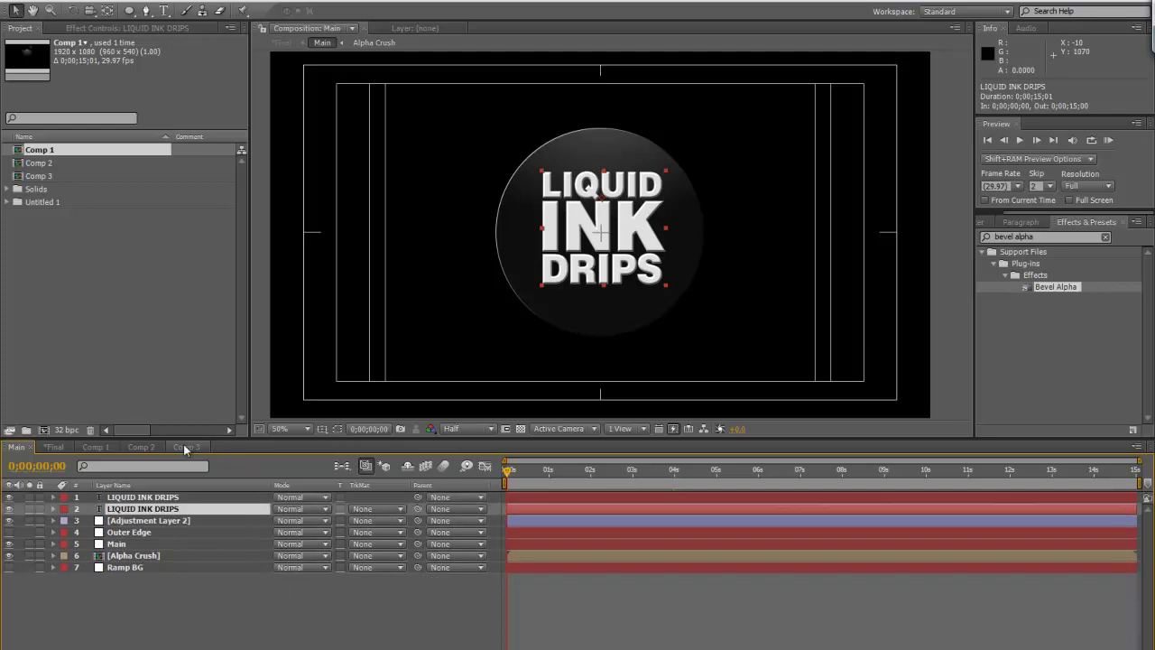
{"action": "left_click", "coordinate": [184, 446]}
{"action": "mouse_move", "coordinate": [453, 470]}
{"action": "left_mouse_down"}
{"action": "mouse_move", "coordinate": [614, 479]}
{"action": "mouse_move", "coordinate": [461, 487]}
{"action": "left_mouse_up"}
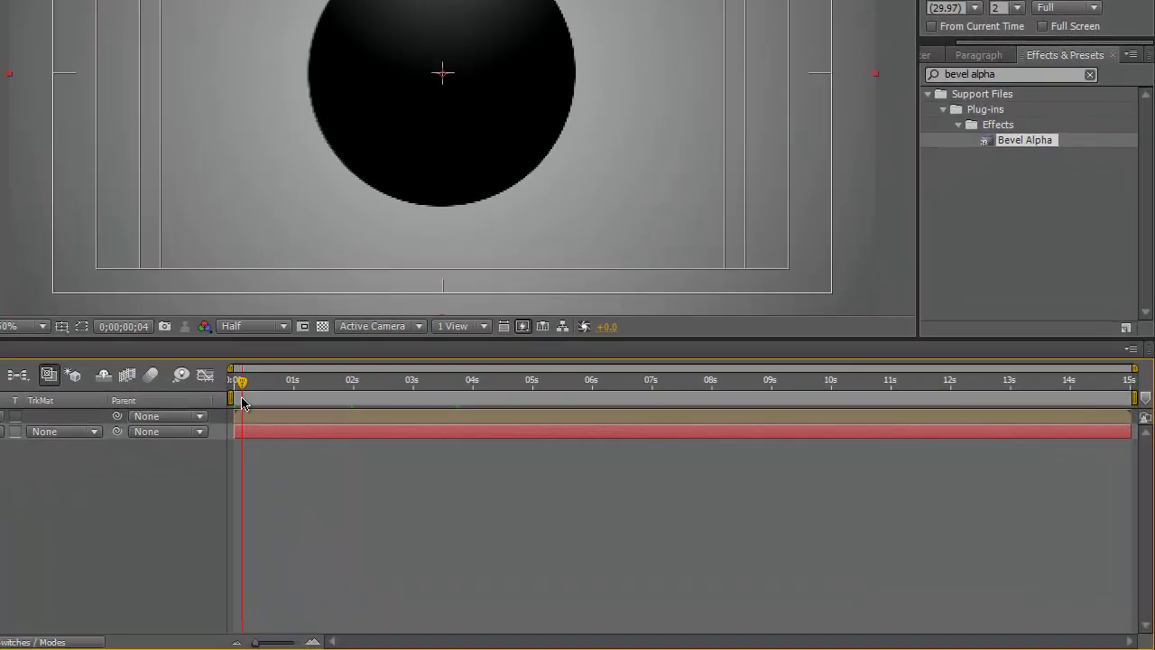
{"action": "left_click_drag", "start_coordinate": [242, 403], "coordinate": [264, 400]}
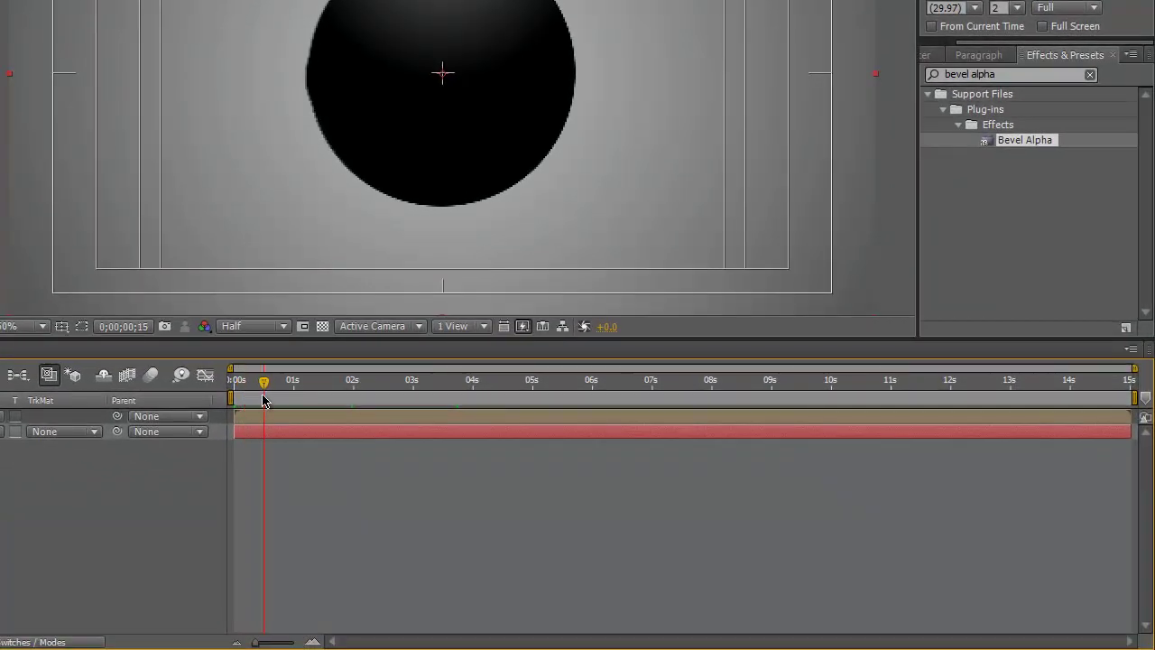